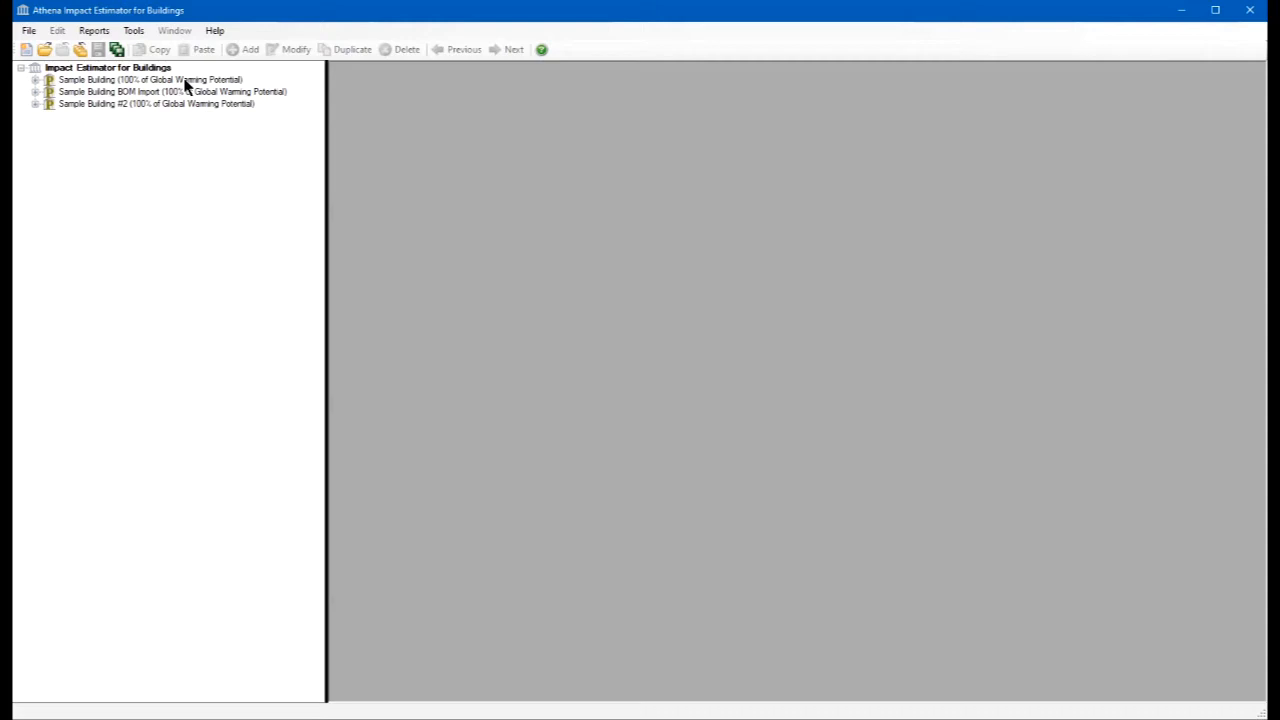
- Expand the Sample Building project, look through its assembly groups from Columns and Beams to Project Extra Materials, and expand Walls
{"action": "left_click", "coordinate": [40, 83]}
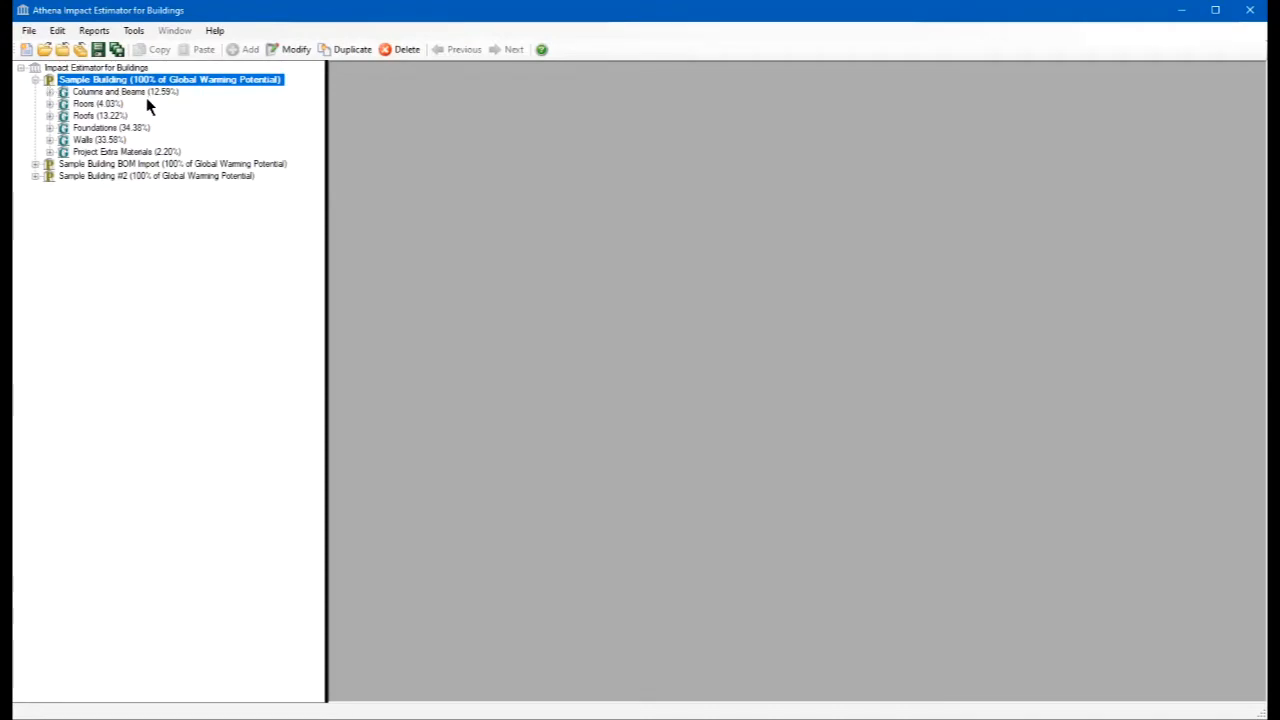
{"action": "left_click", "coordinate": [183, 95]}
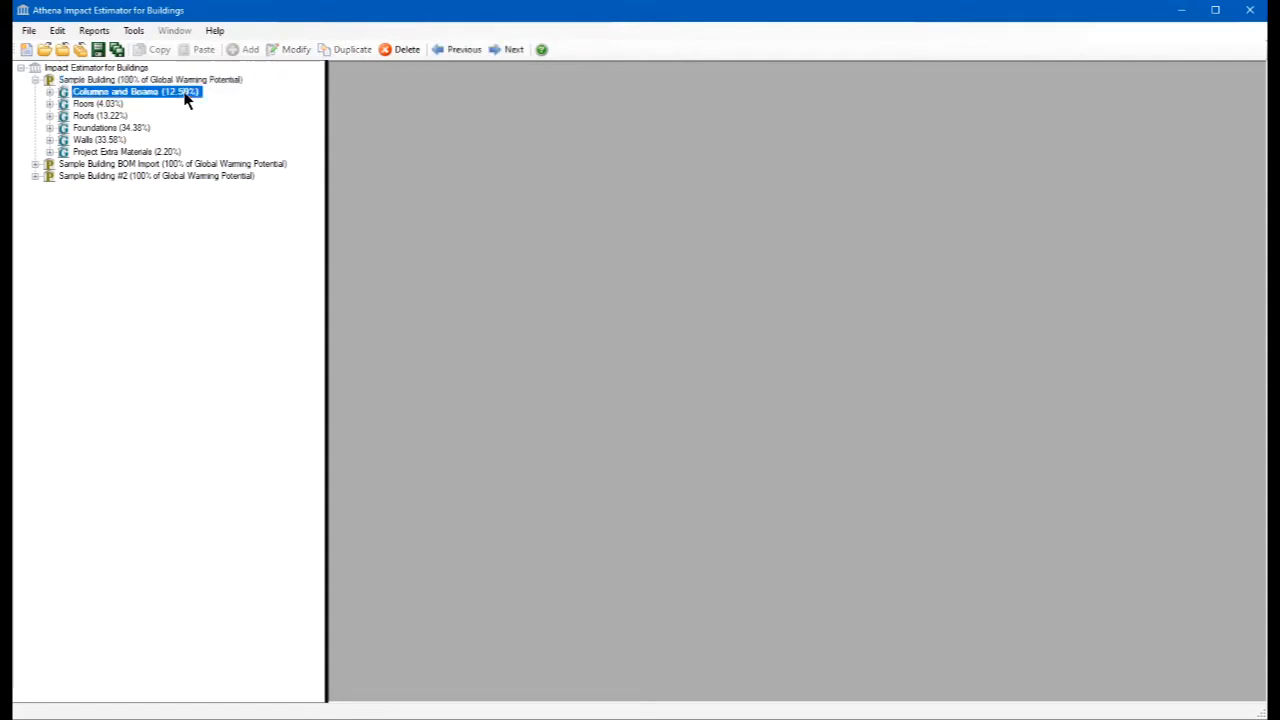
{"action": "left_click", "coordinate": [88, 104]}
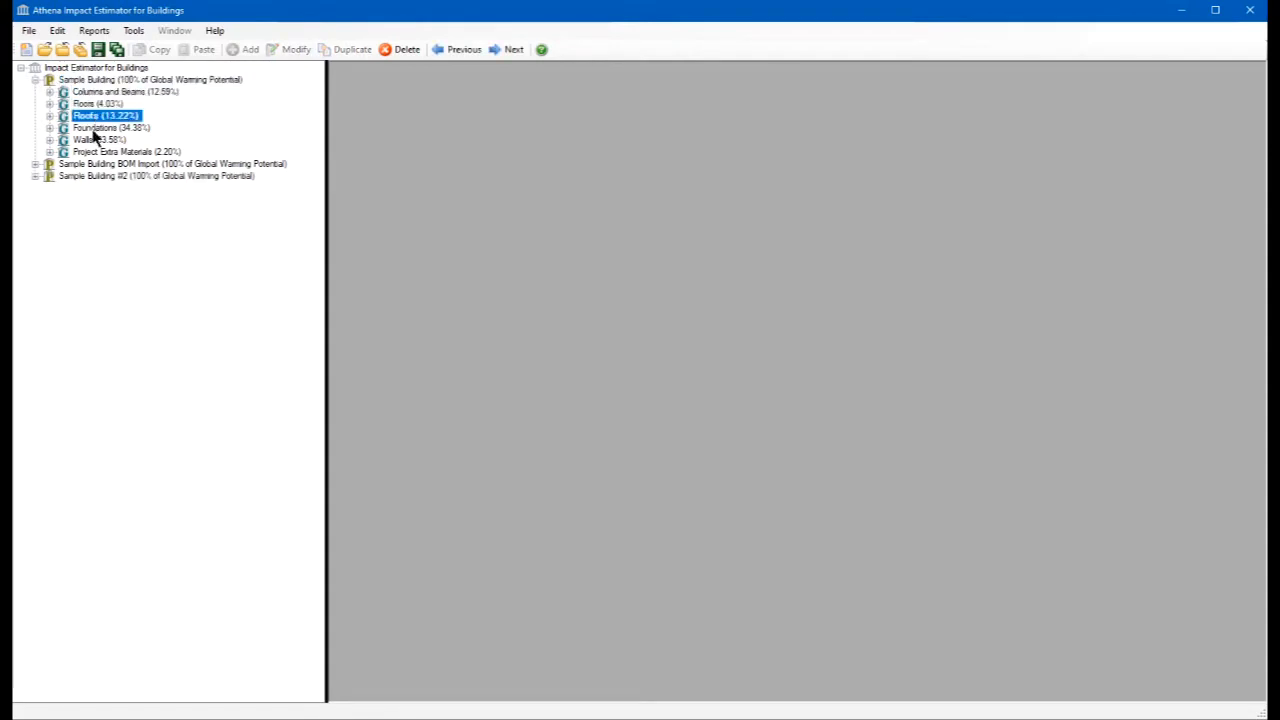
{"action": "left_click", "coordinate": [96, 132]}
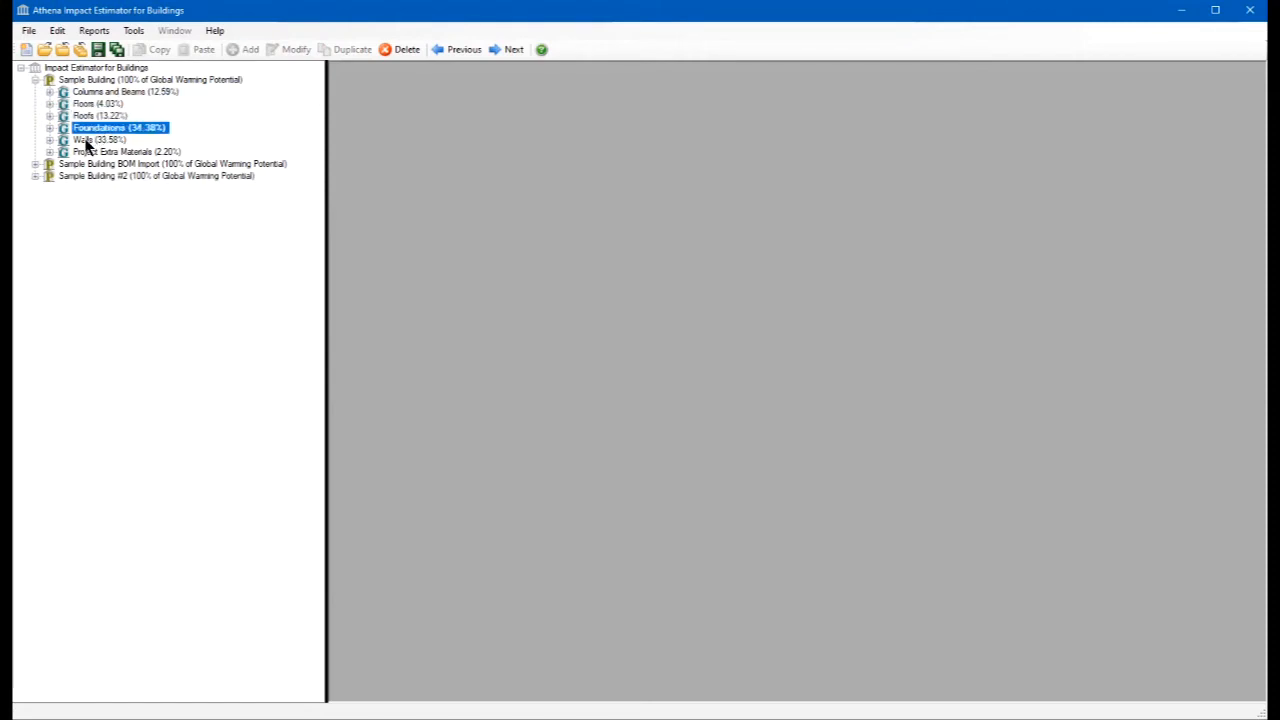
{"action": "left_click", "coordinate": [87, 141]}
{"action": "left_click", "coordinate": [86, 153]}
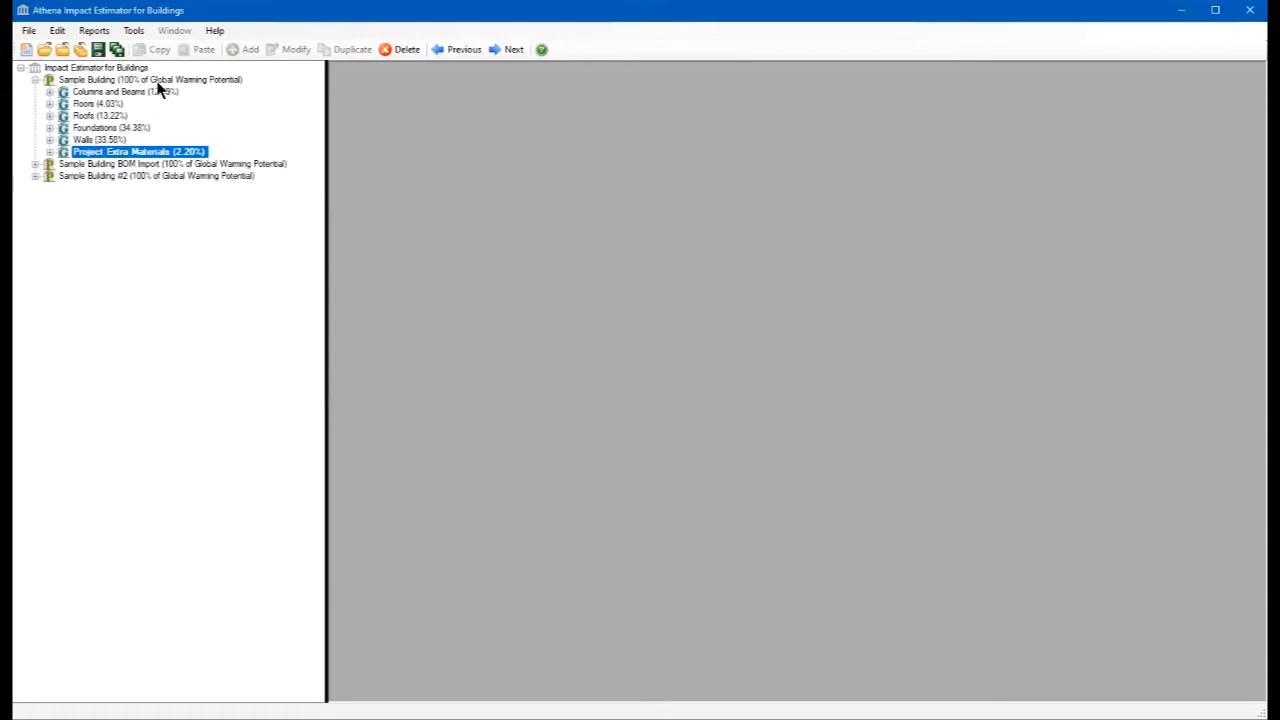
{"action": "left_click", "coordinate": [50, 140]}
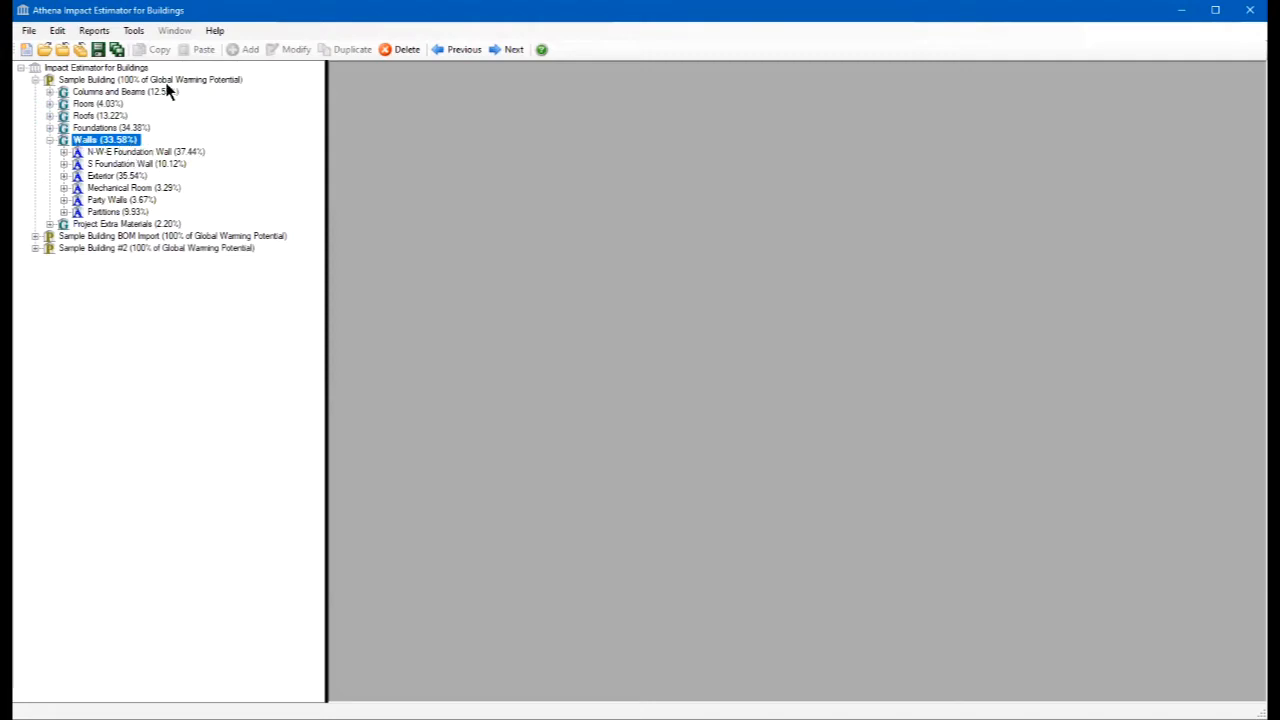
- Review the project tree's LCA measure and percent-versus-values display options, along with the available file commands, without changing anything
{"action": "key", "text": "Home"}
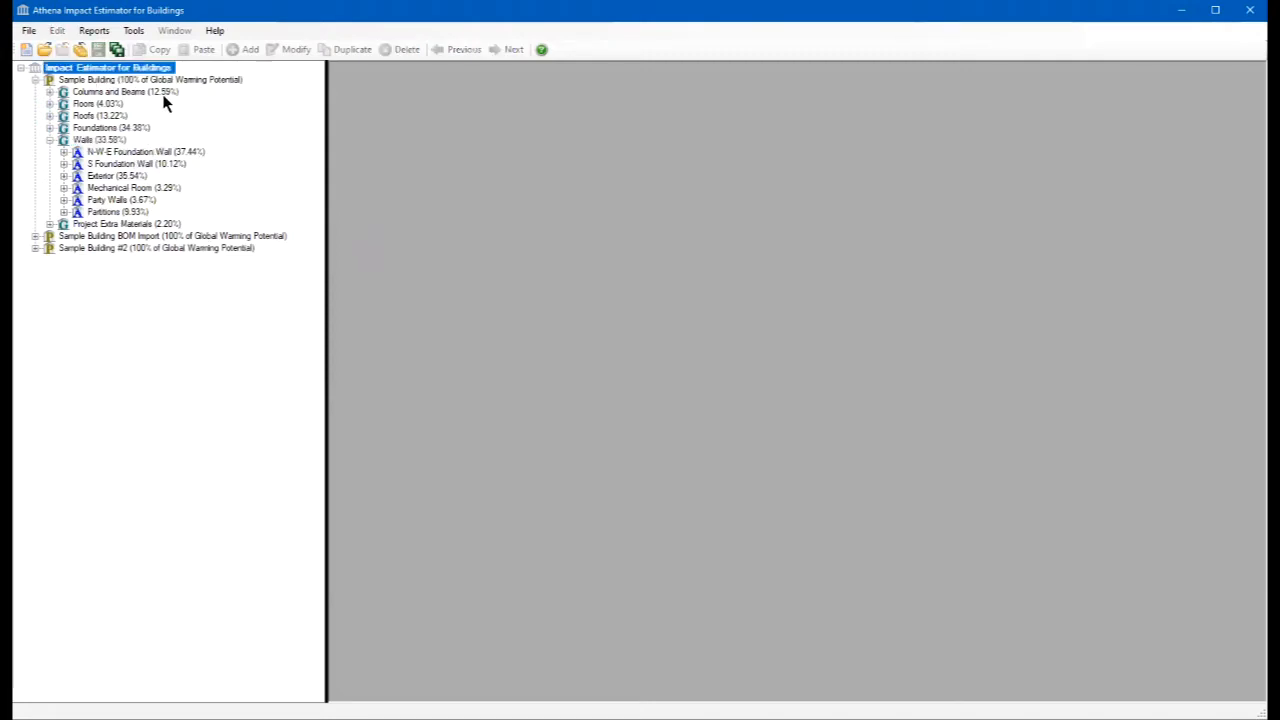
{"action": "right_click", "coordinate": [154, 70]}
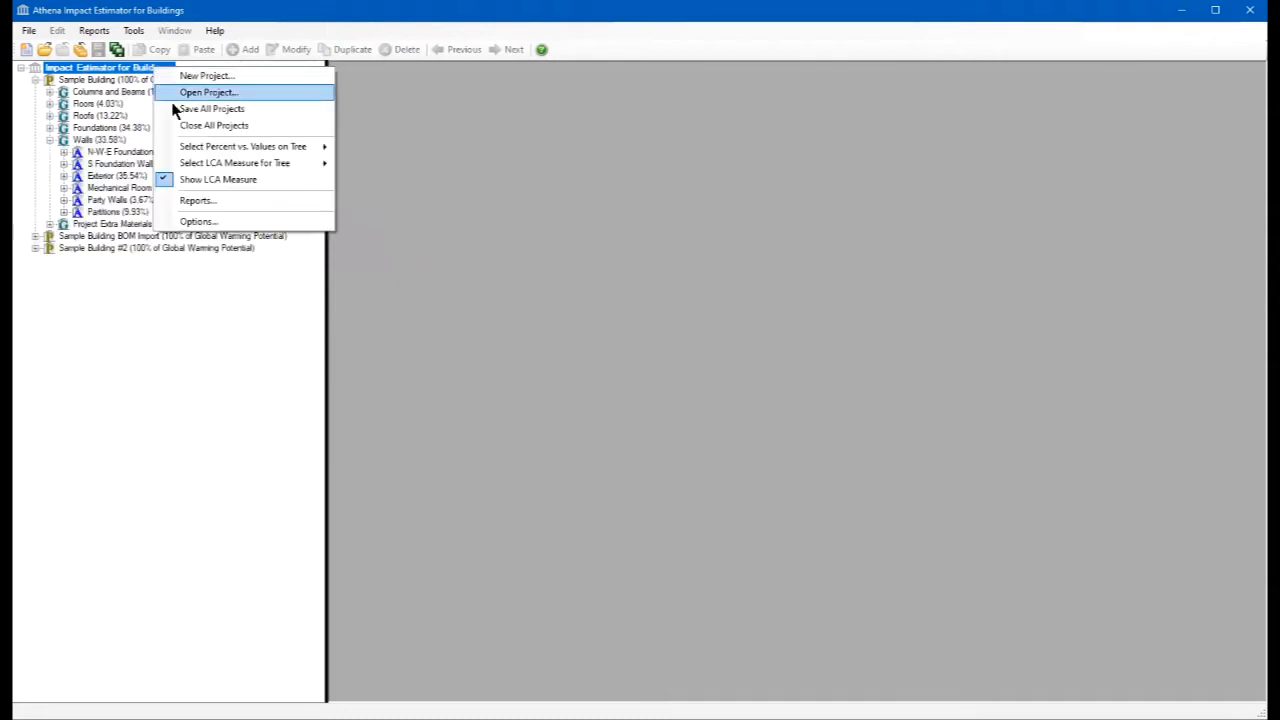
{"action": "mouse_move", "coordinate": [200, 161]}
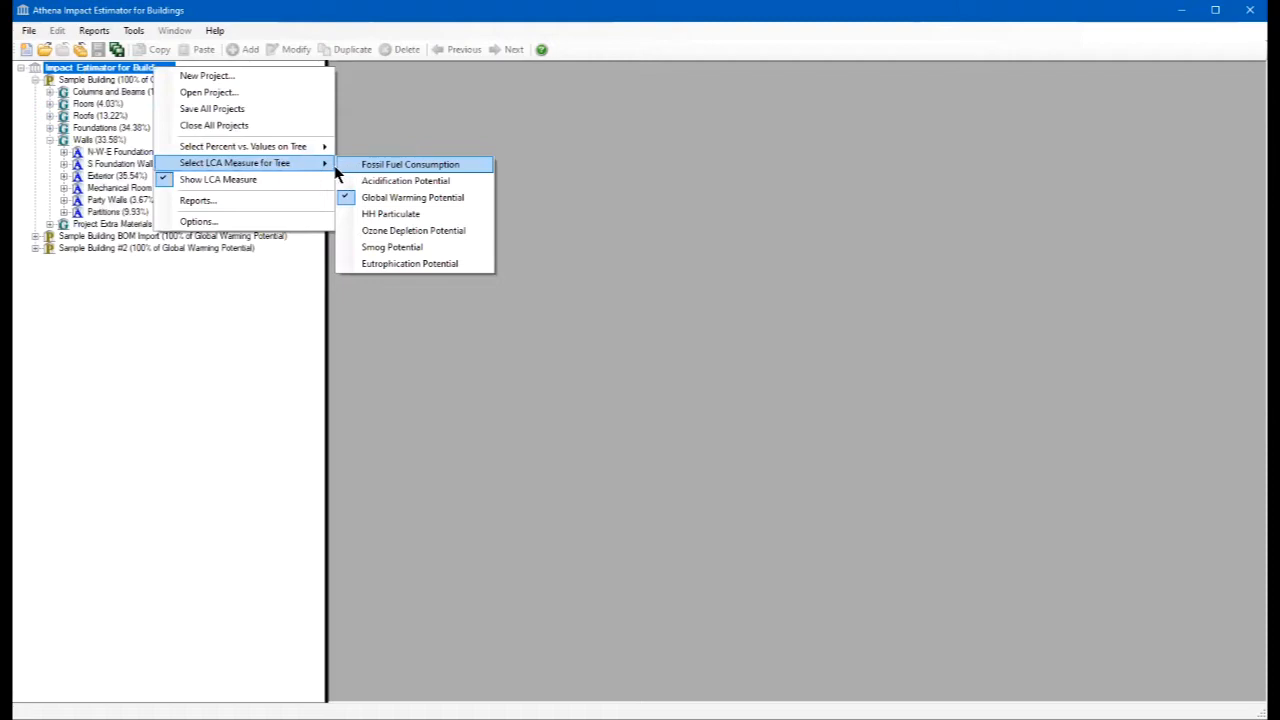
{"action": "mouse_move", "coordinate": [250, 150]}
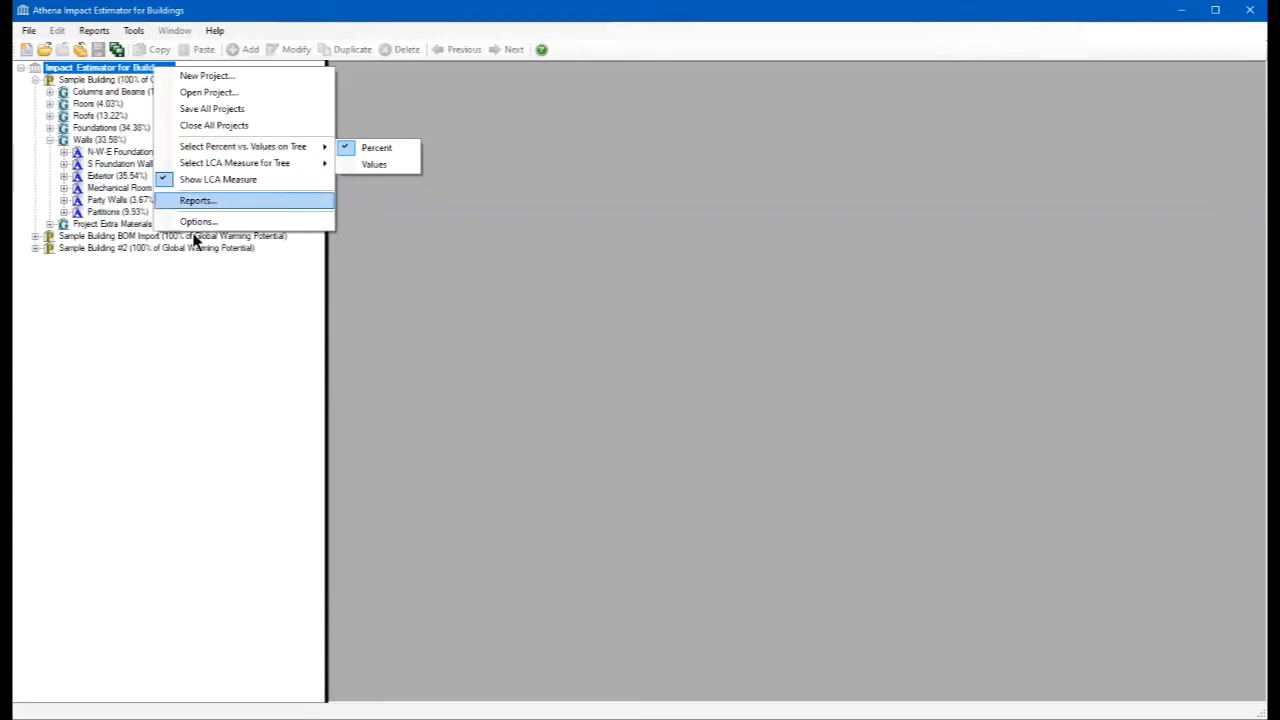
{"action": "left_click", "coordinate": [158, 318]}
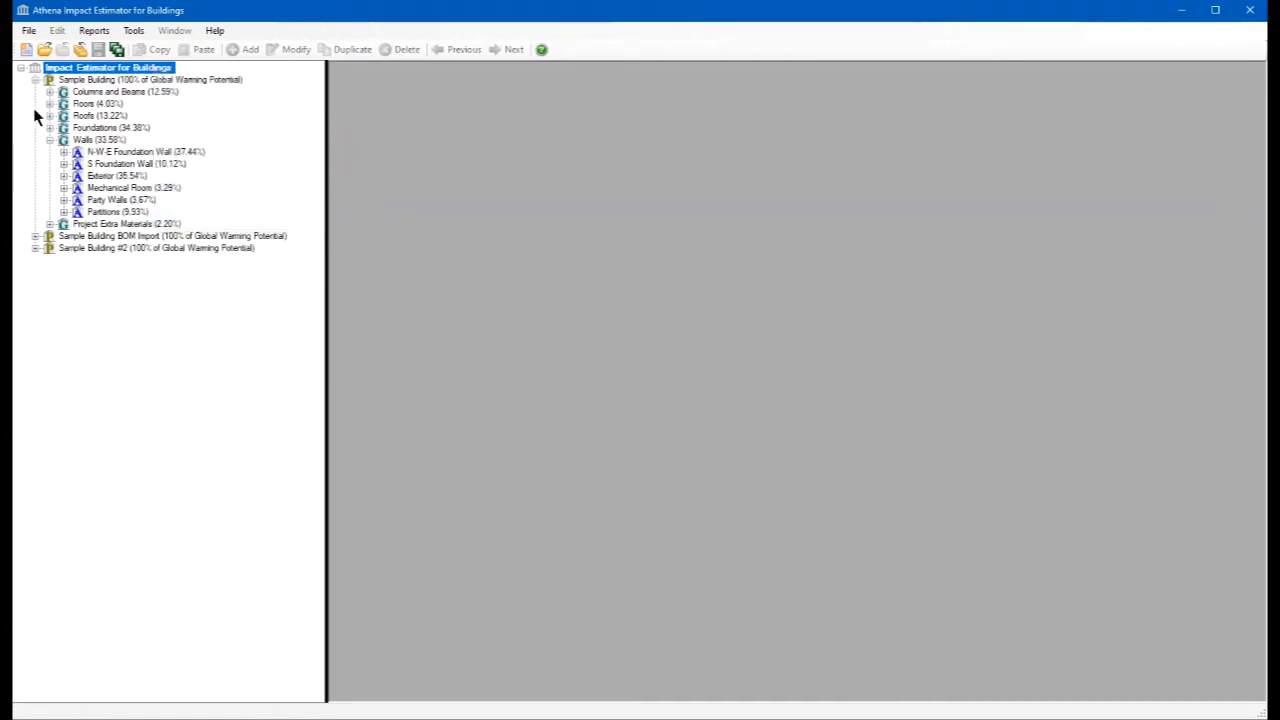
{"action": "left_click", "coordinate": [29, 31]}
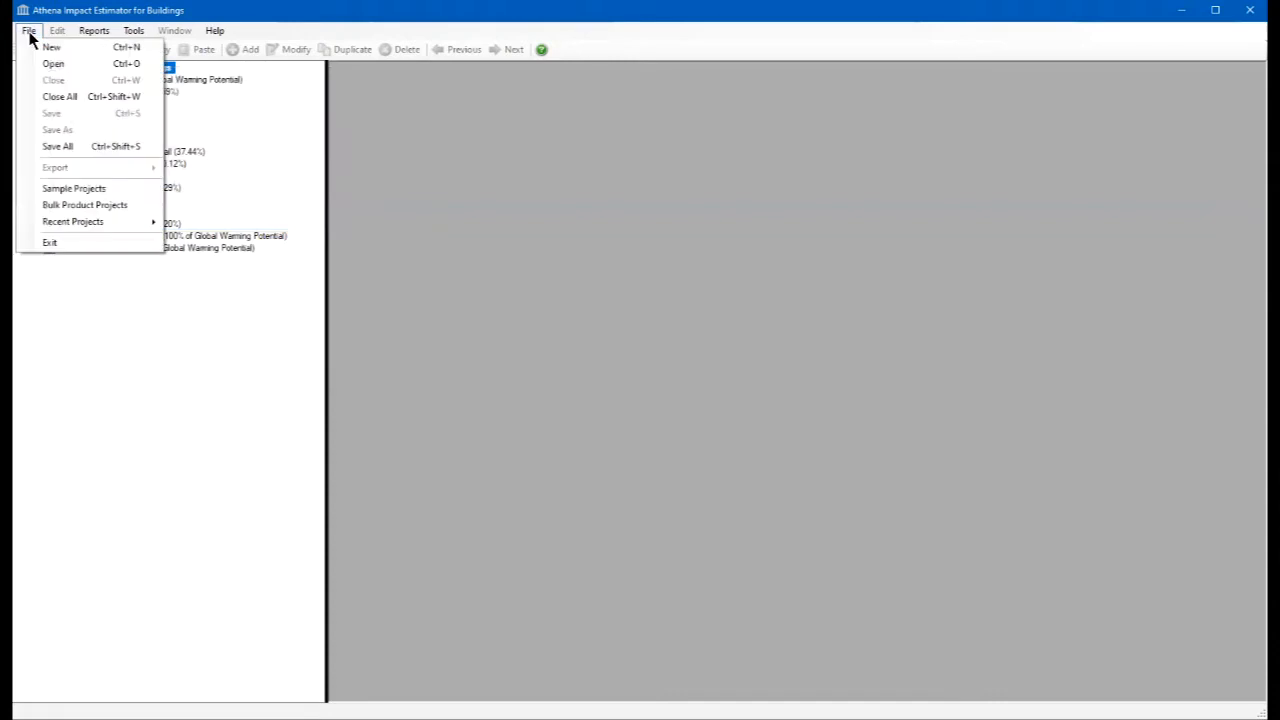
{"action": "left_click", "coordinate": [31, 35]}
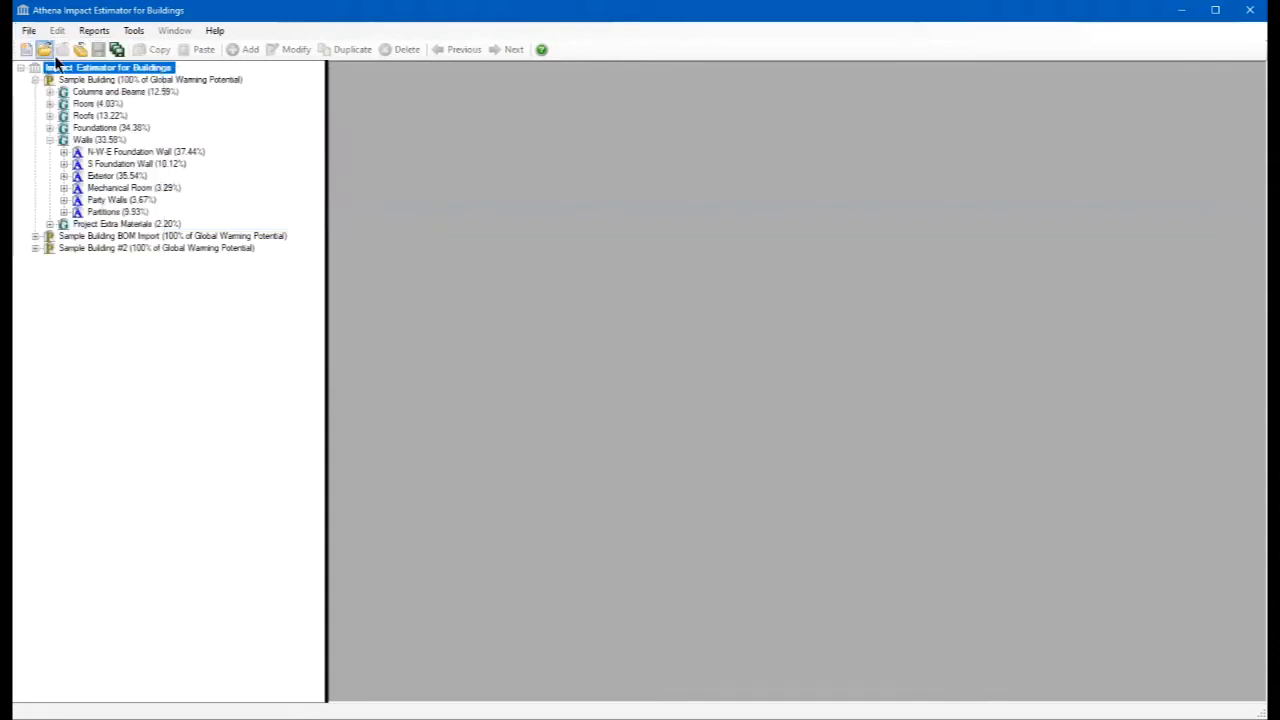
- Open the Sample Building project's settings and review its location, building type choices and gross floor area
{"action": "double_click", "coordinate": [83, 82]}
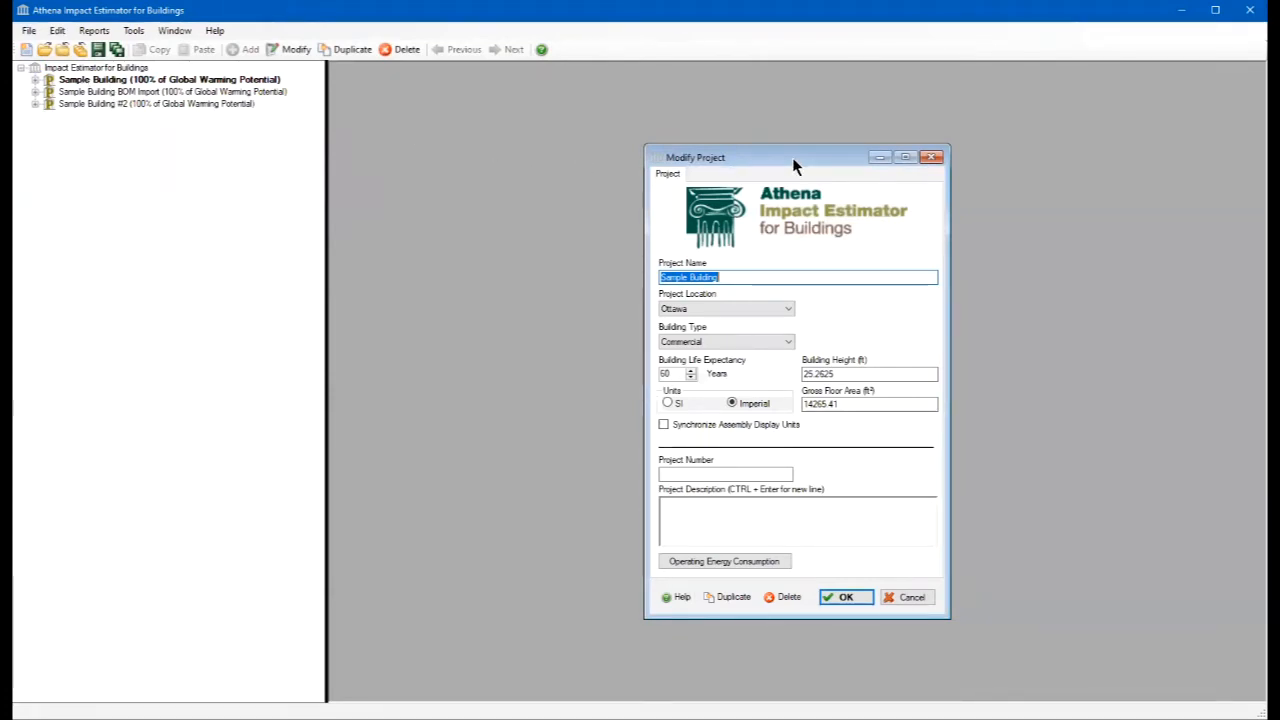
{"action": "left_click", "coordinate": [789, 310]}
{"action": "left_click", "coordinate": [789, 311]}
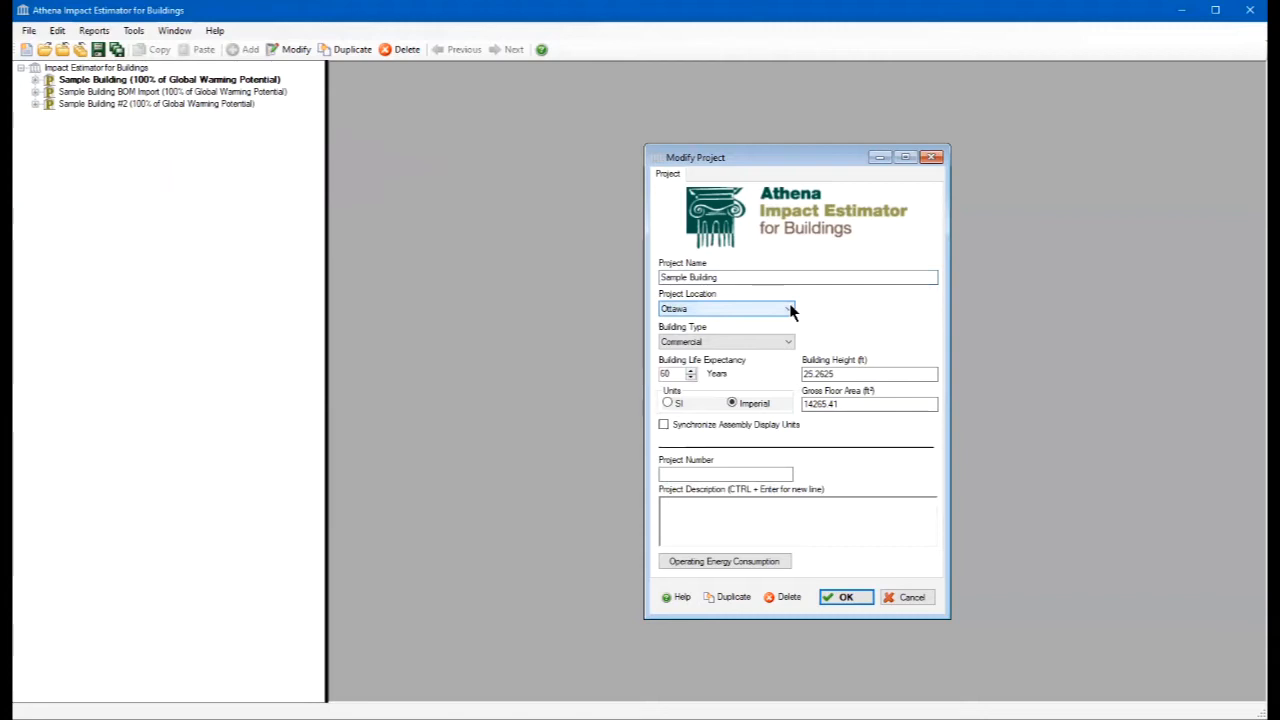
{"action": "left_click", "coordinate": [789, 343]}
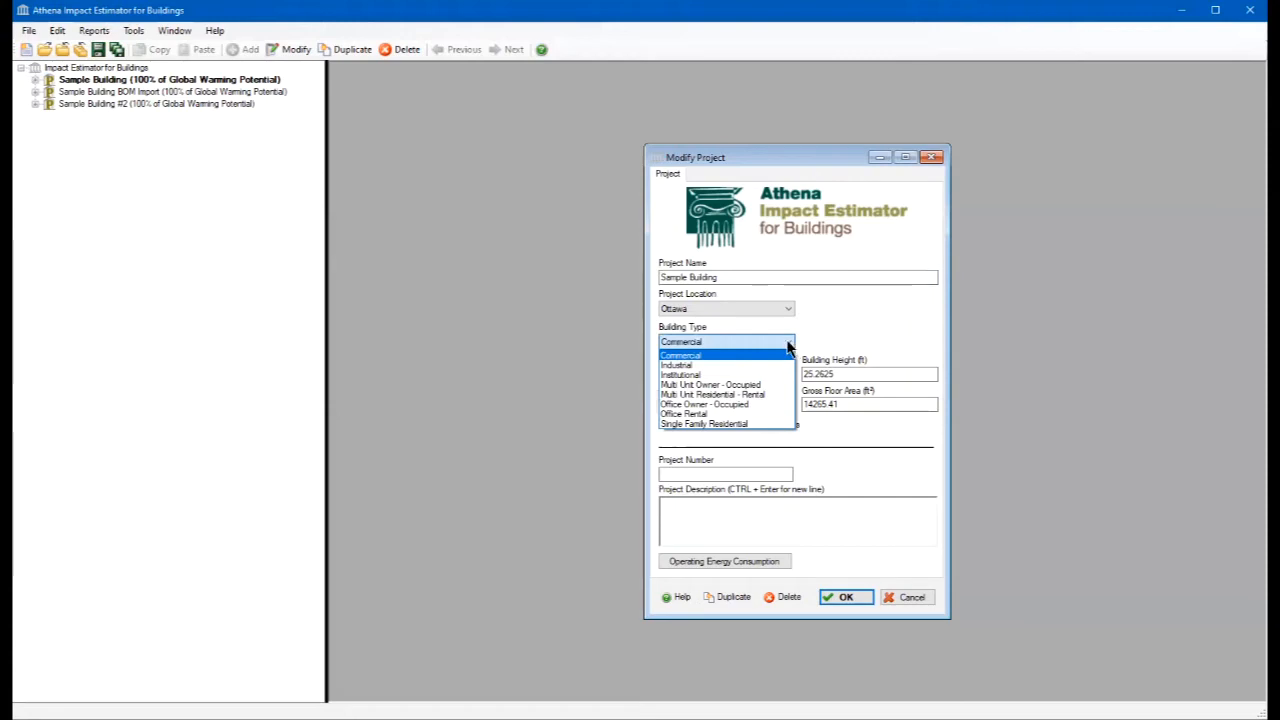
{"action": "left_click", "coordinate": [787, 342]}
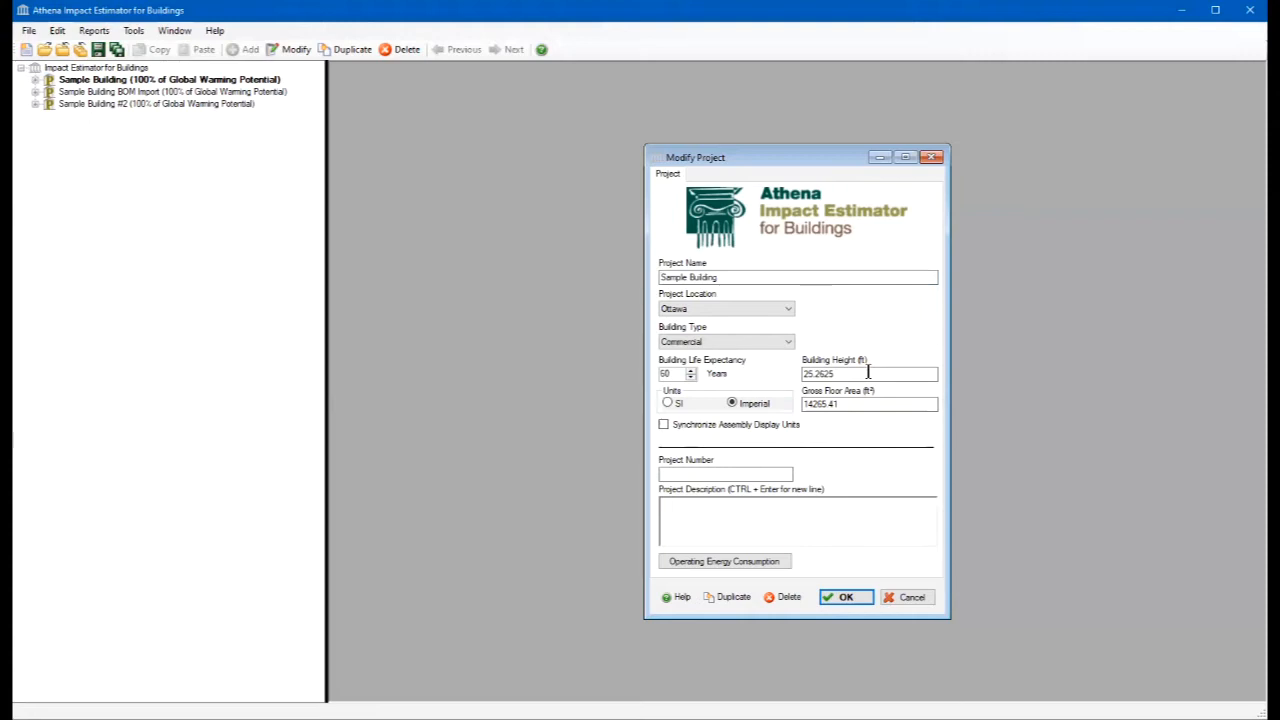
{"action": "left_click", "coordinate": [850, 404]}
- Review the project's annual operating energy consumption by fuel, and leave the project settings without saving changes
{"action": "left_click", "coordinate": [727, 565]}
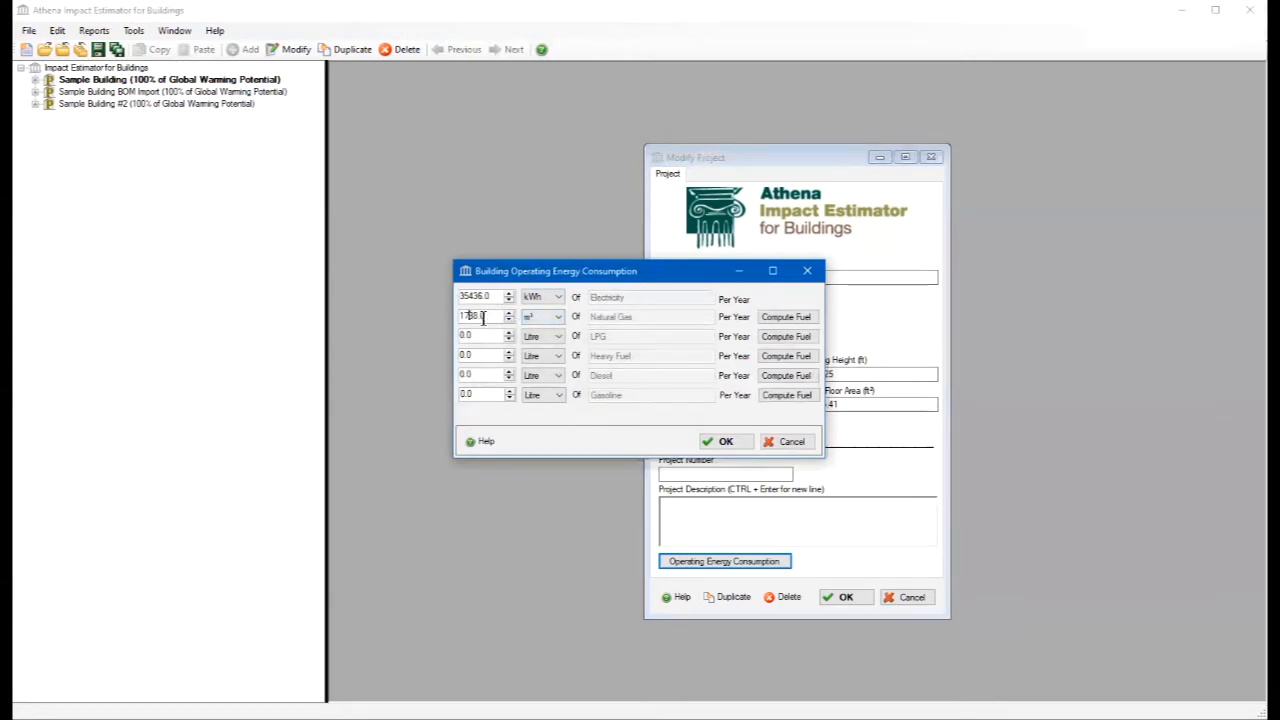
{"action": "left_click", "coordinate": [785, 446]}
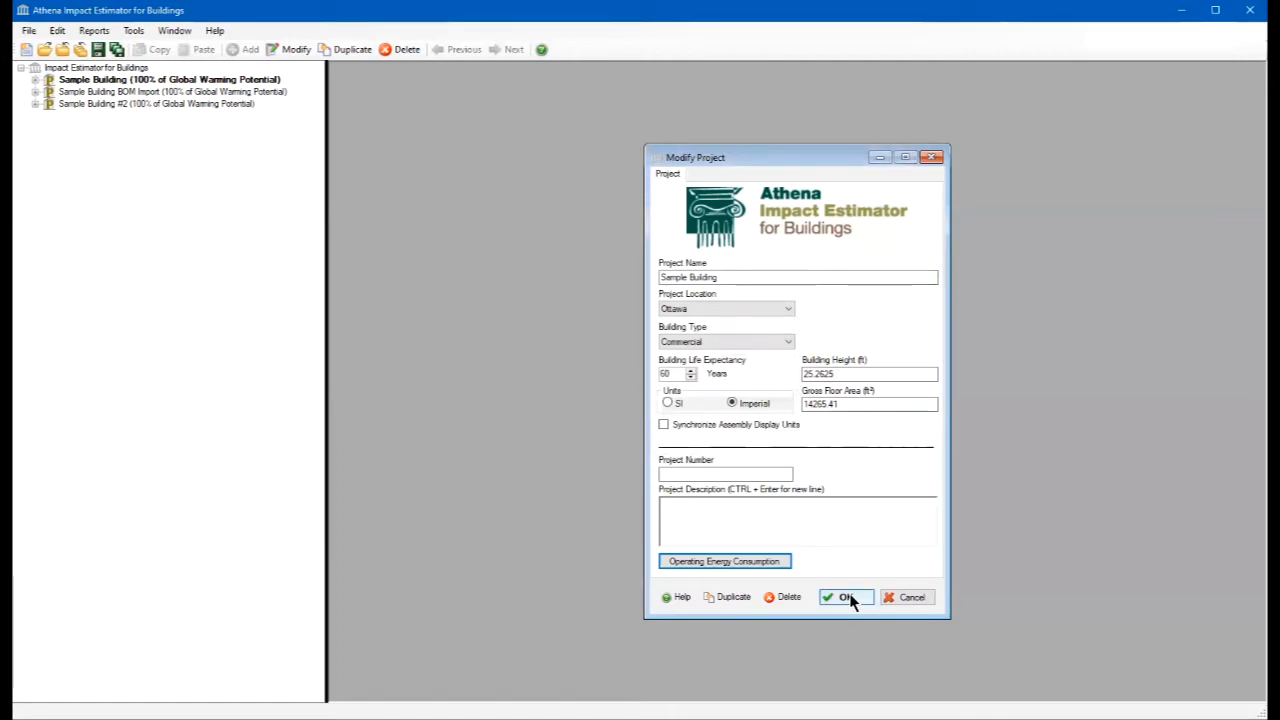
{"action": "left_click", "coordinate": [909, 600]}
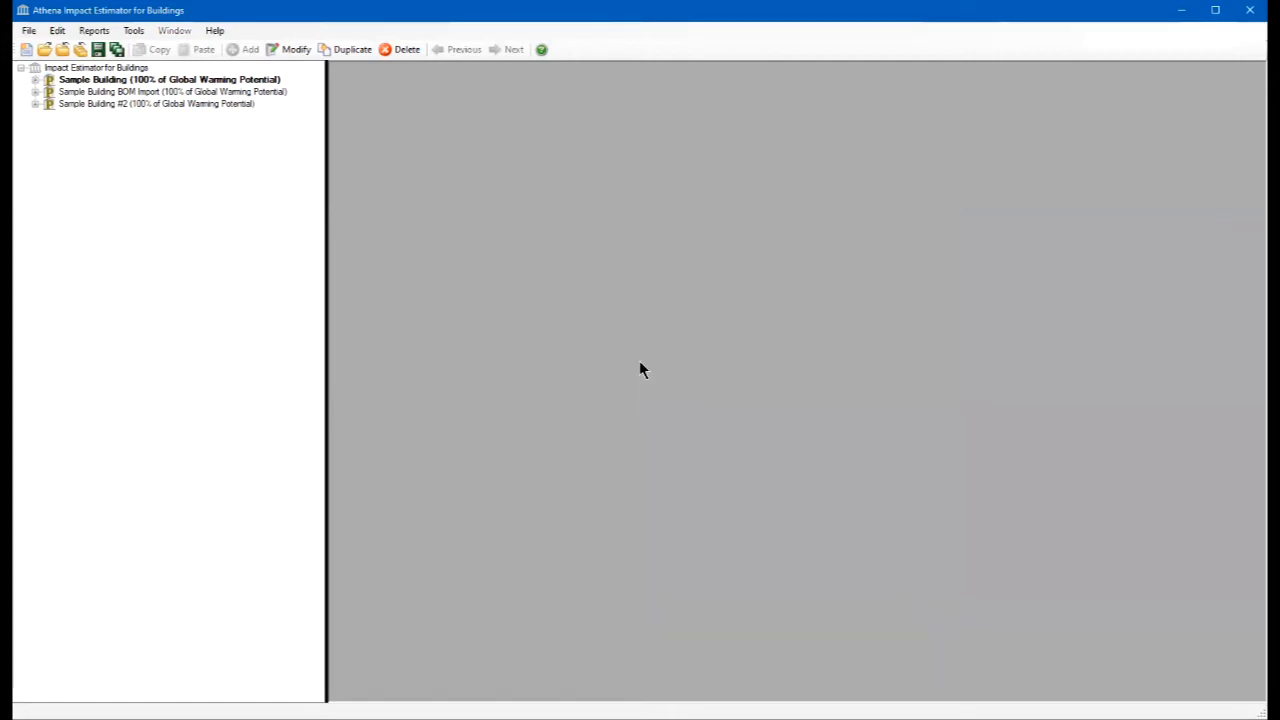
- Switch the units of the steel stud component in Sample Building's Exterior wall to Imperial
{"action": "left_click", "coordinate": [35, 80]}
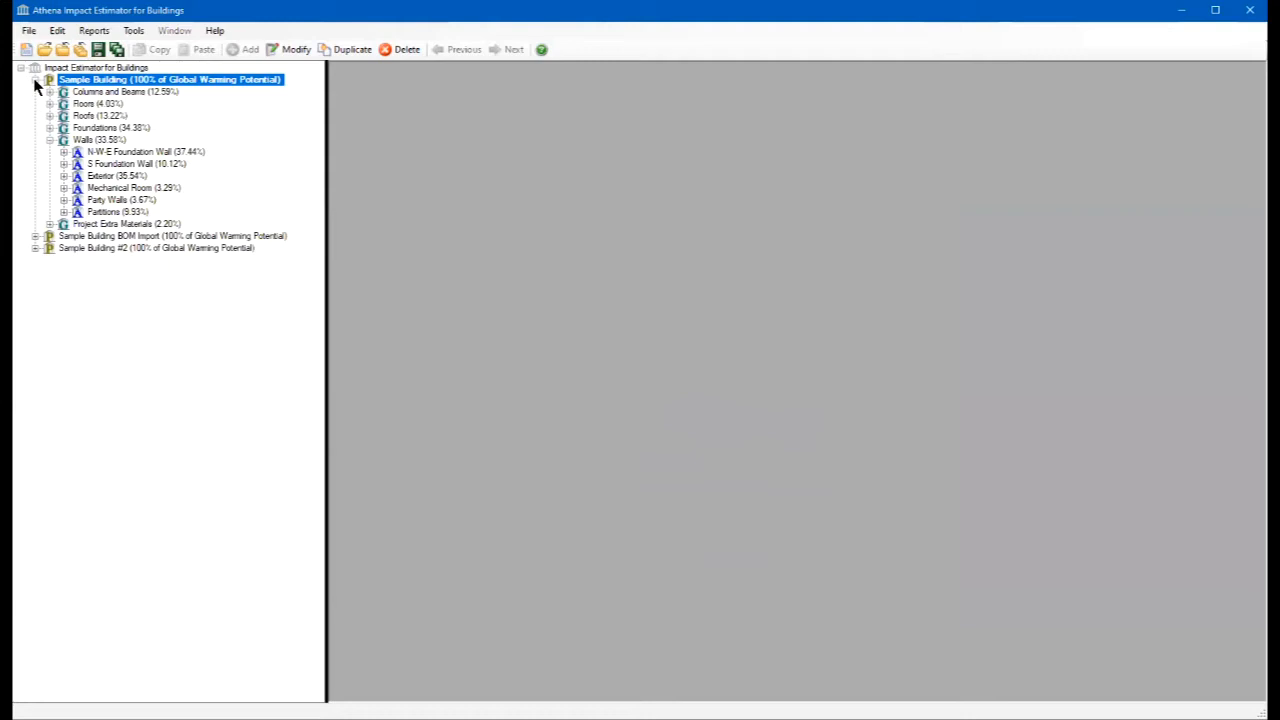
{"action": "left_click", "coordinate": [49, 141]}
{"action": "left_click", "coordinate": [49, 140]}
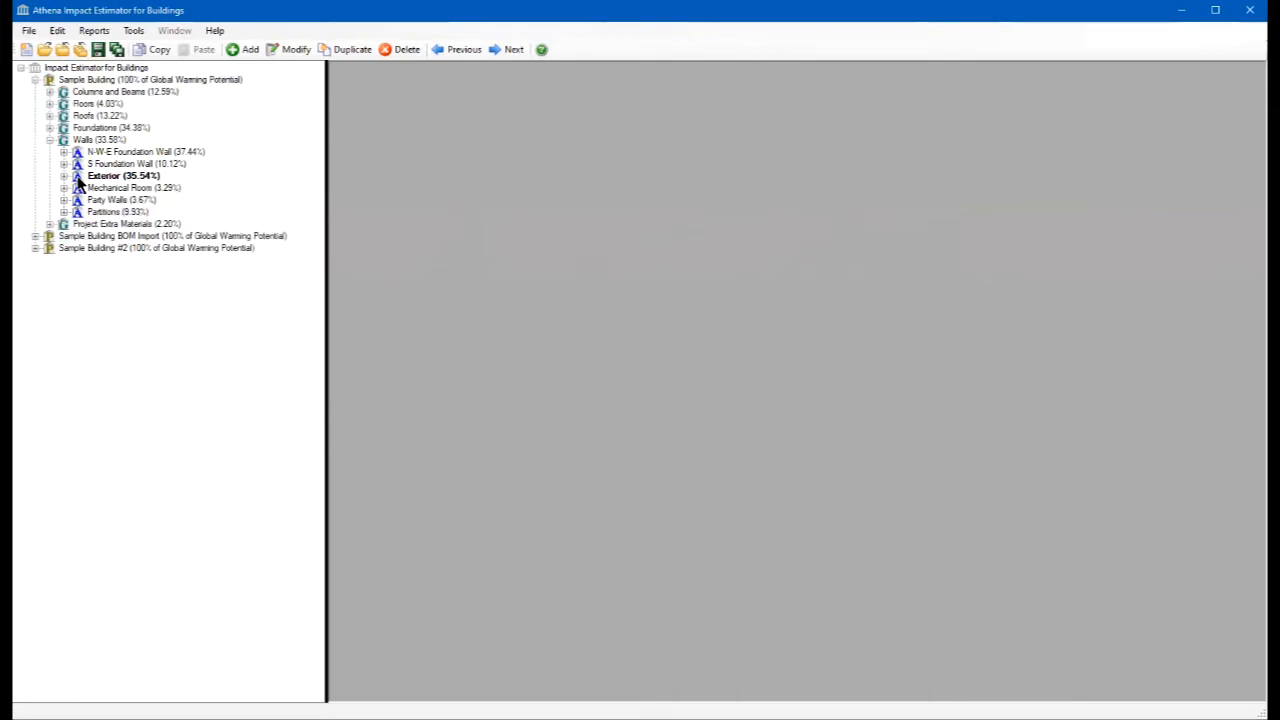
{"action": "double_click", "coordinate": [80, 180]}
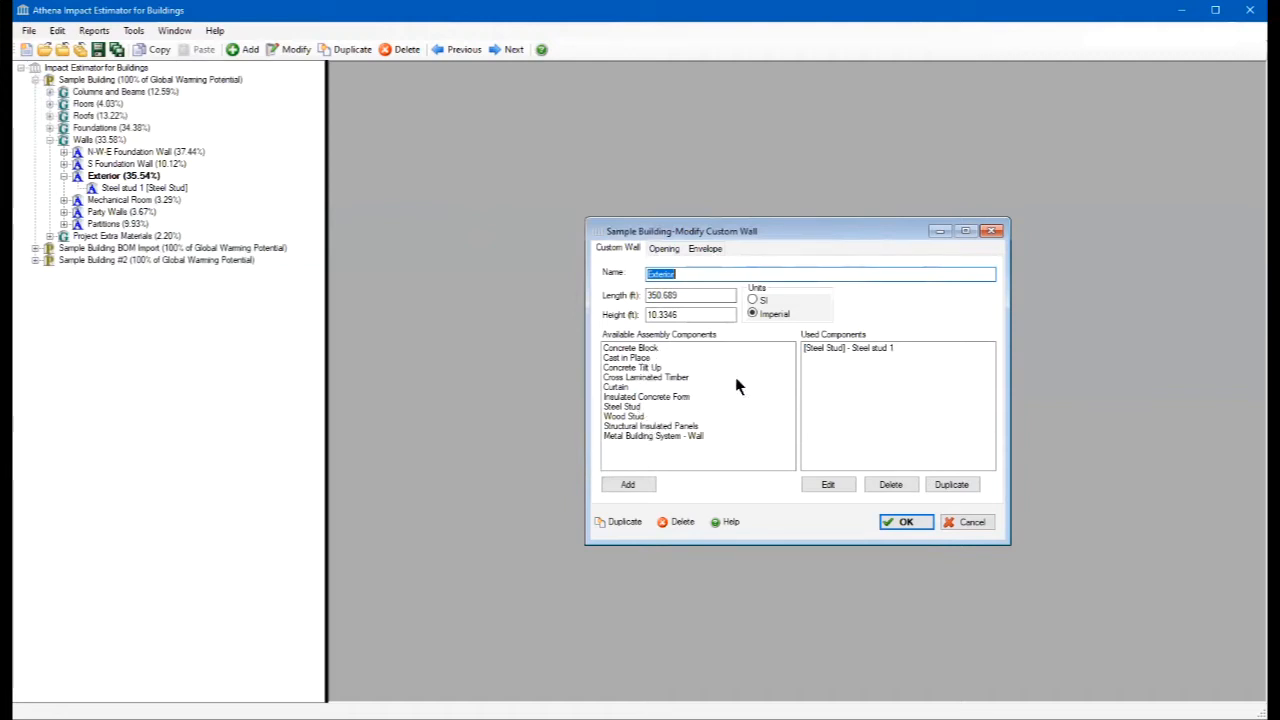
{"action": "double_click", "coordinate": [876, 350]}
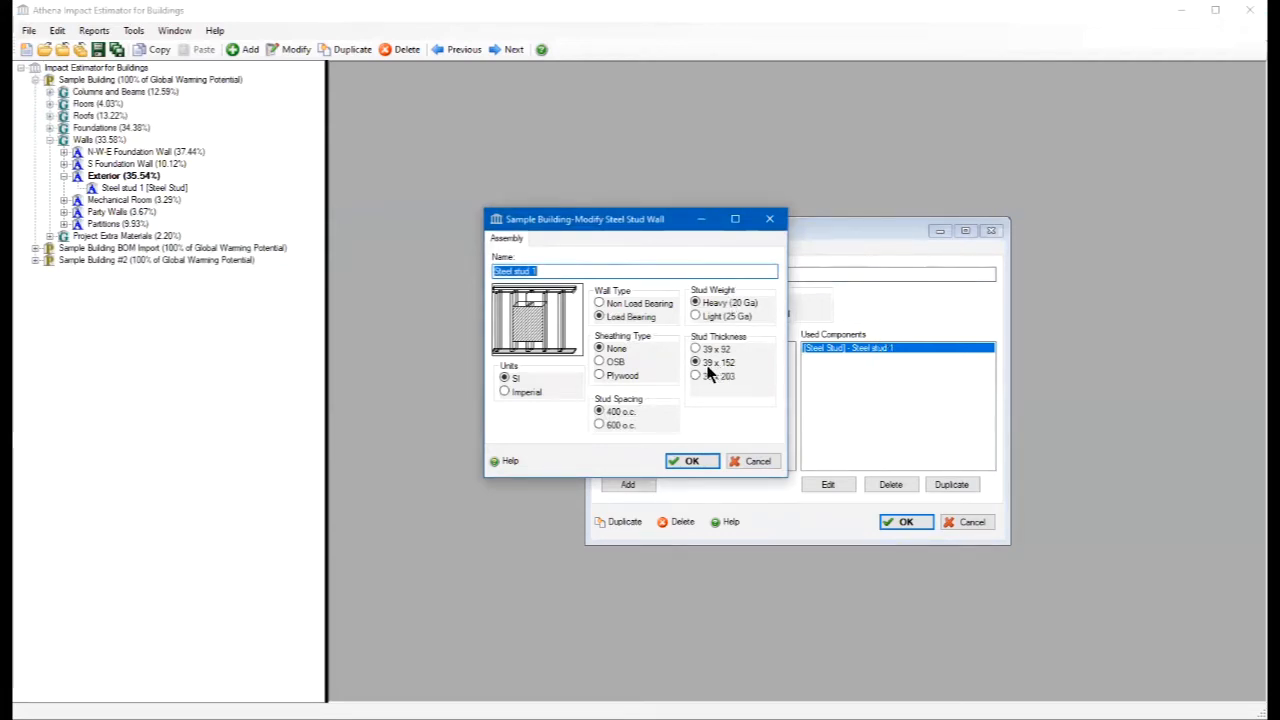
{"action": "left_click", "coordinate": [506, 391]}
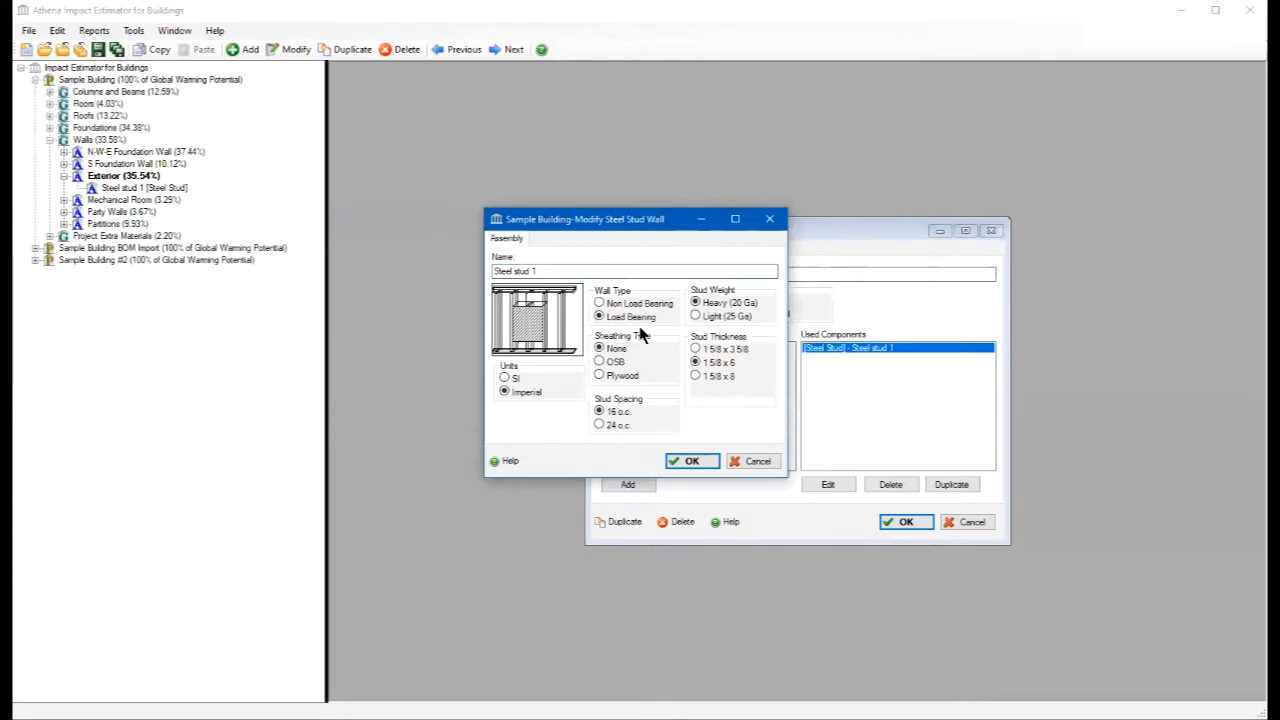
{"action": "left_click", "coordinate": [705, 461]}
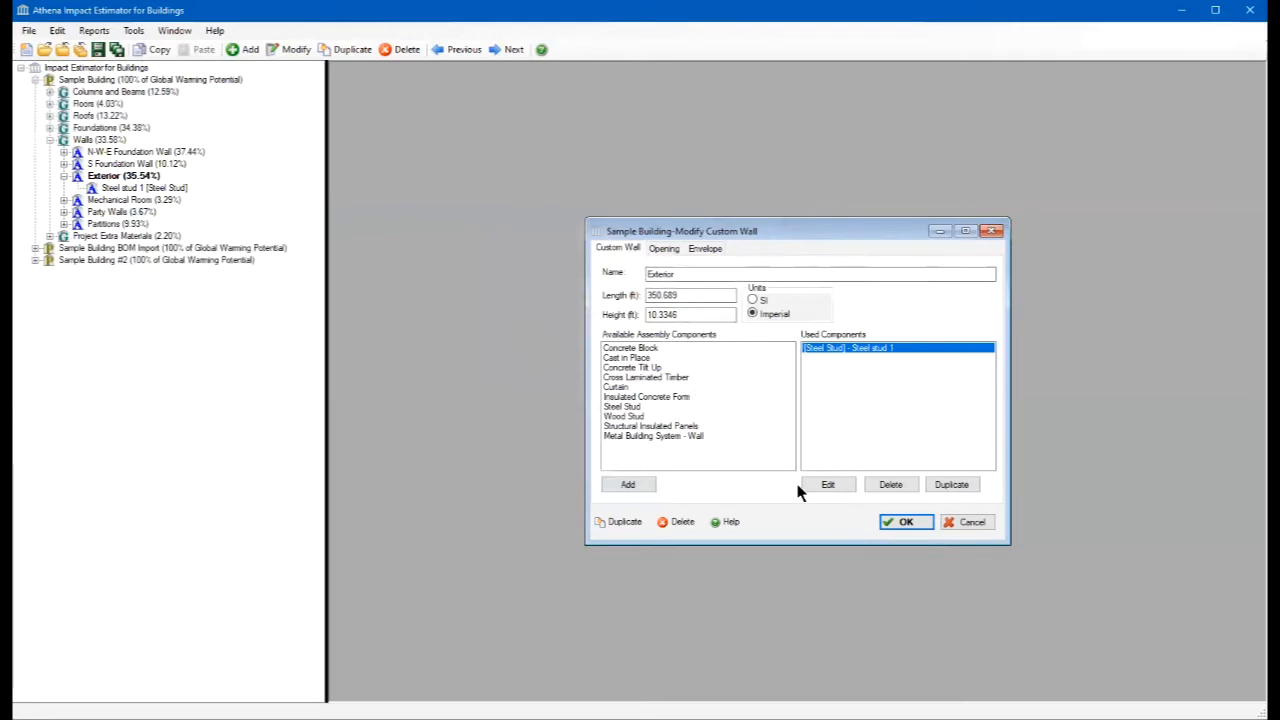
- Examine the Exterior wall's opening settings, including the available window frame types, glazing types and door types
{"action": "left_click", "coordinate": [666, 250]}
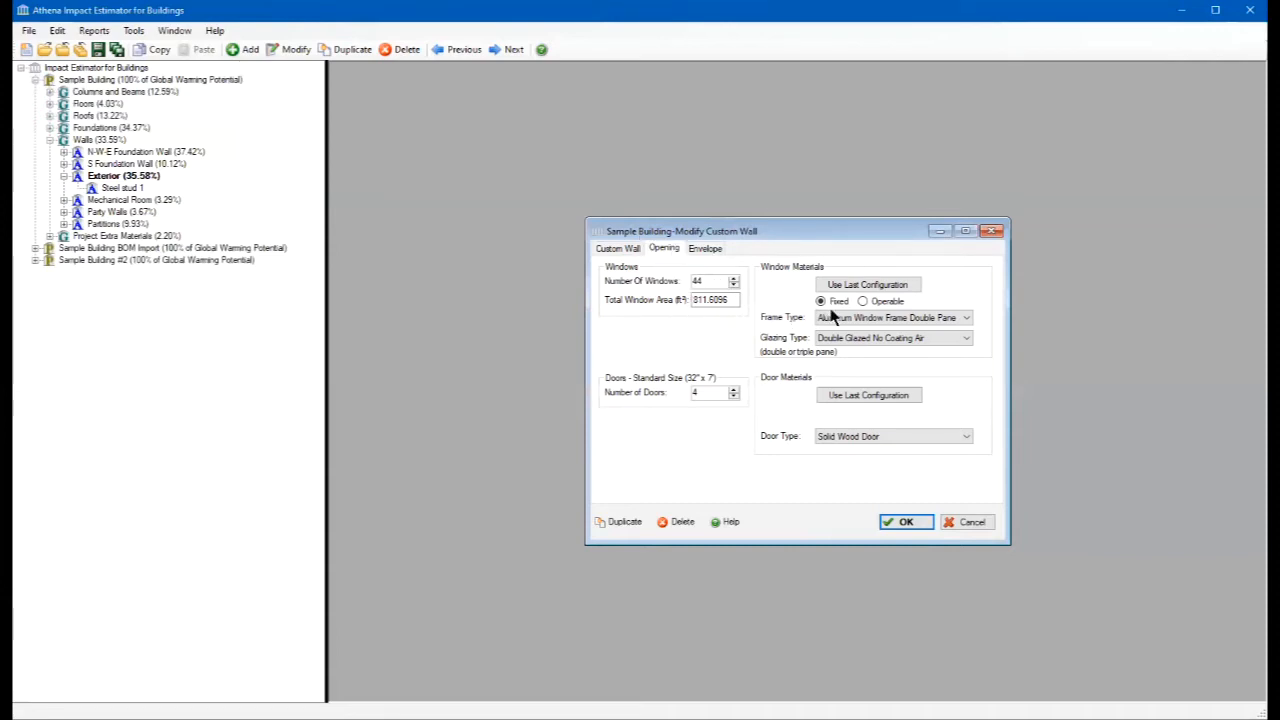
{"action": "left_click", "coordinate": [966, 318]}
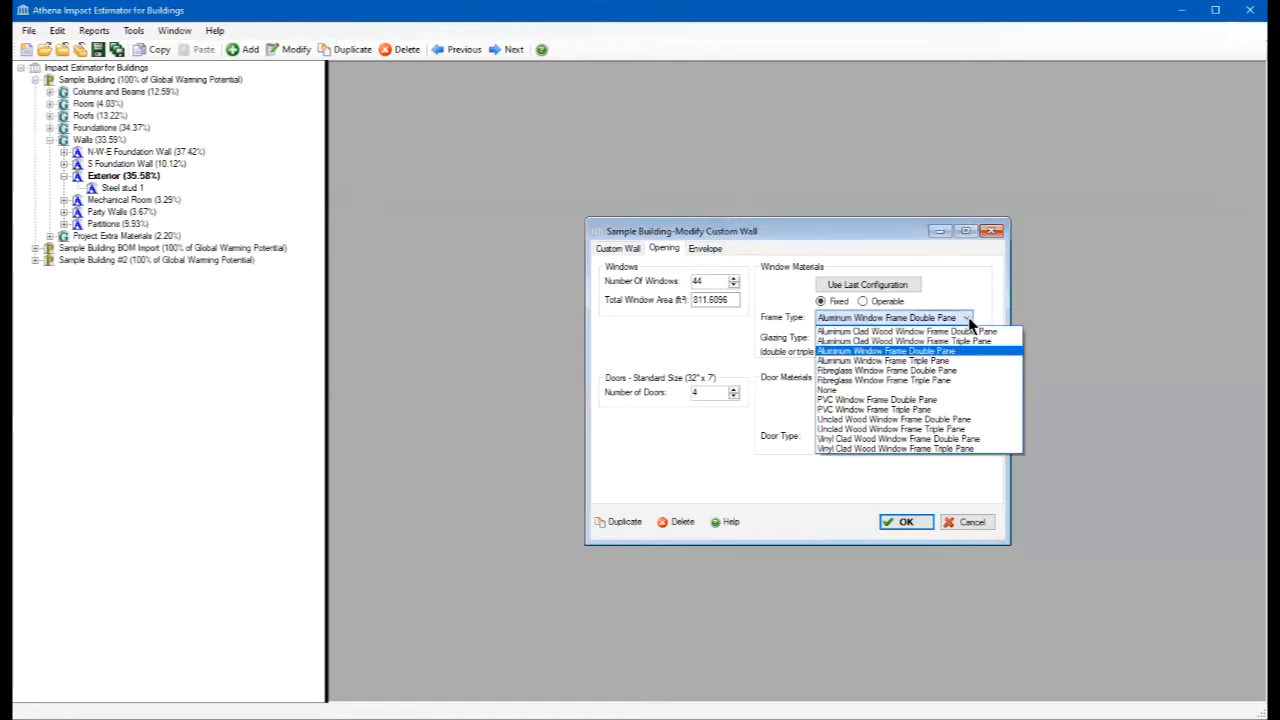
{"action": "left_click", "coordinate": [967, 319]}
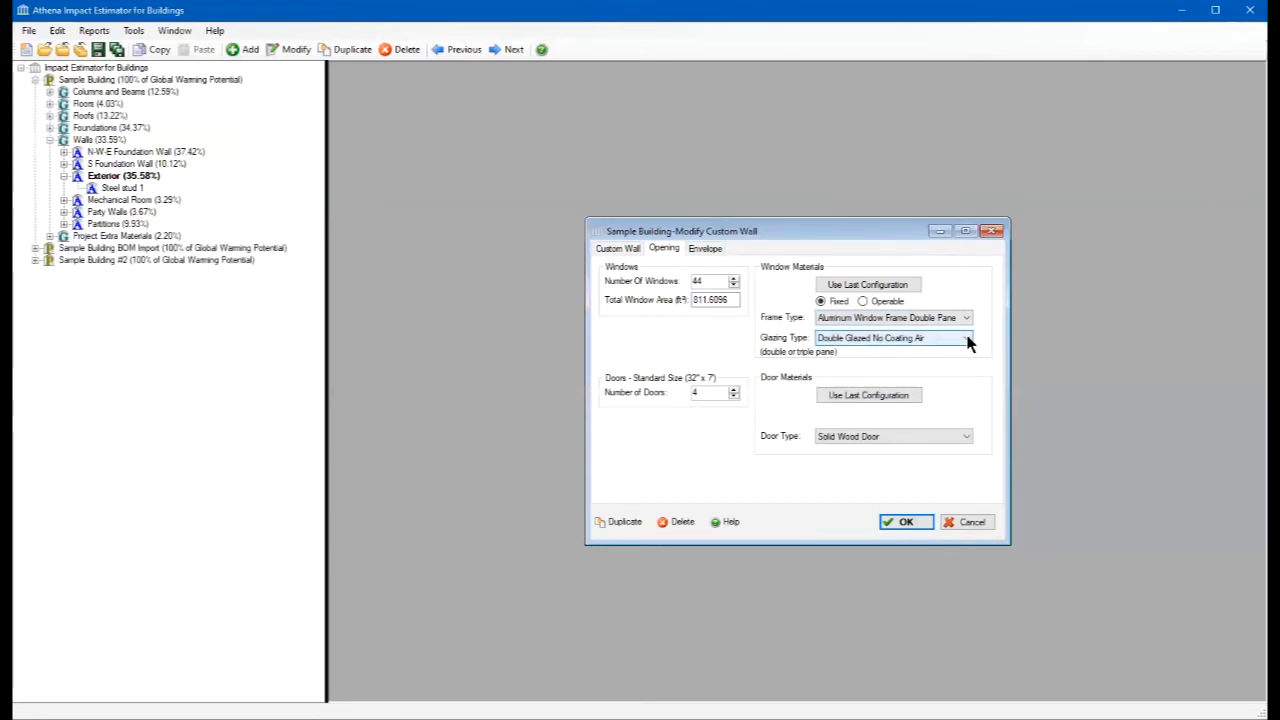
{"action": "left_click", "coordinate": [968, 341]}
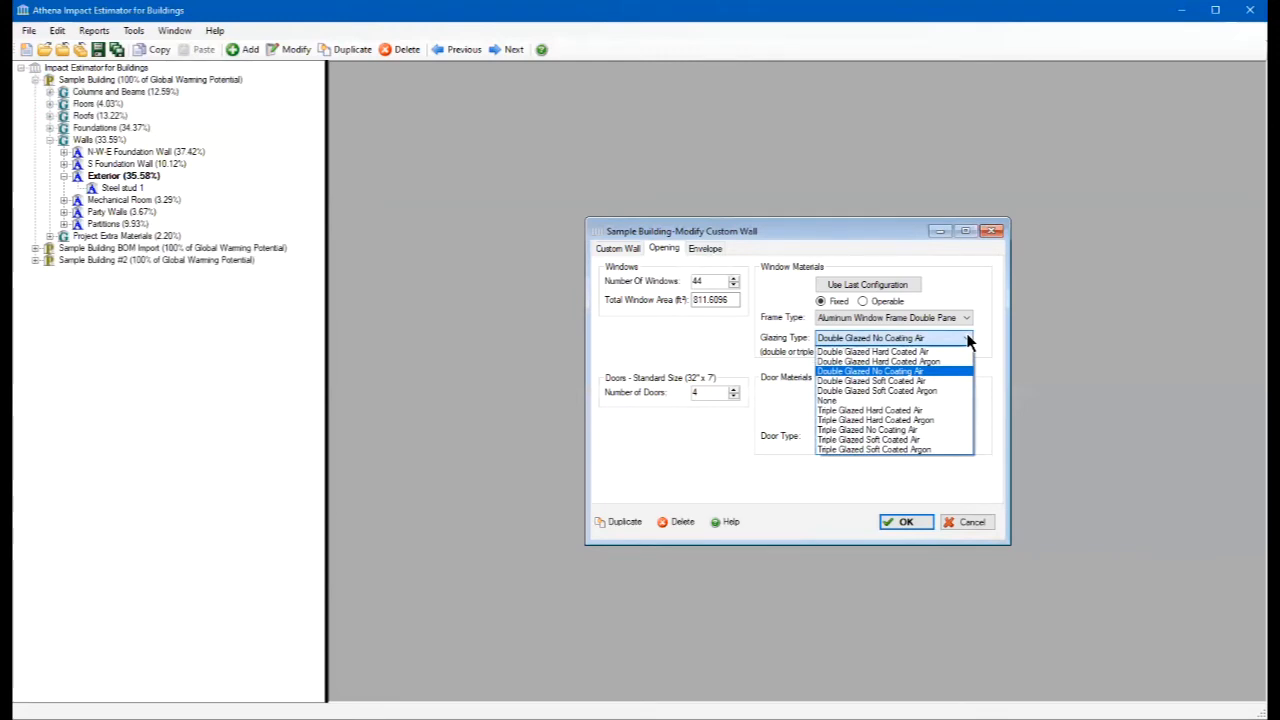
{"action": "left_click", "coordinate": [968, 341]}
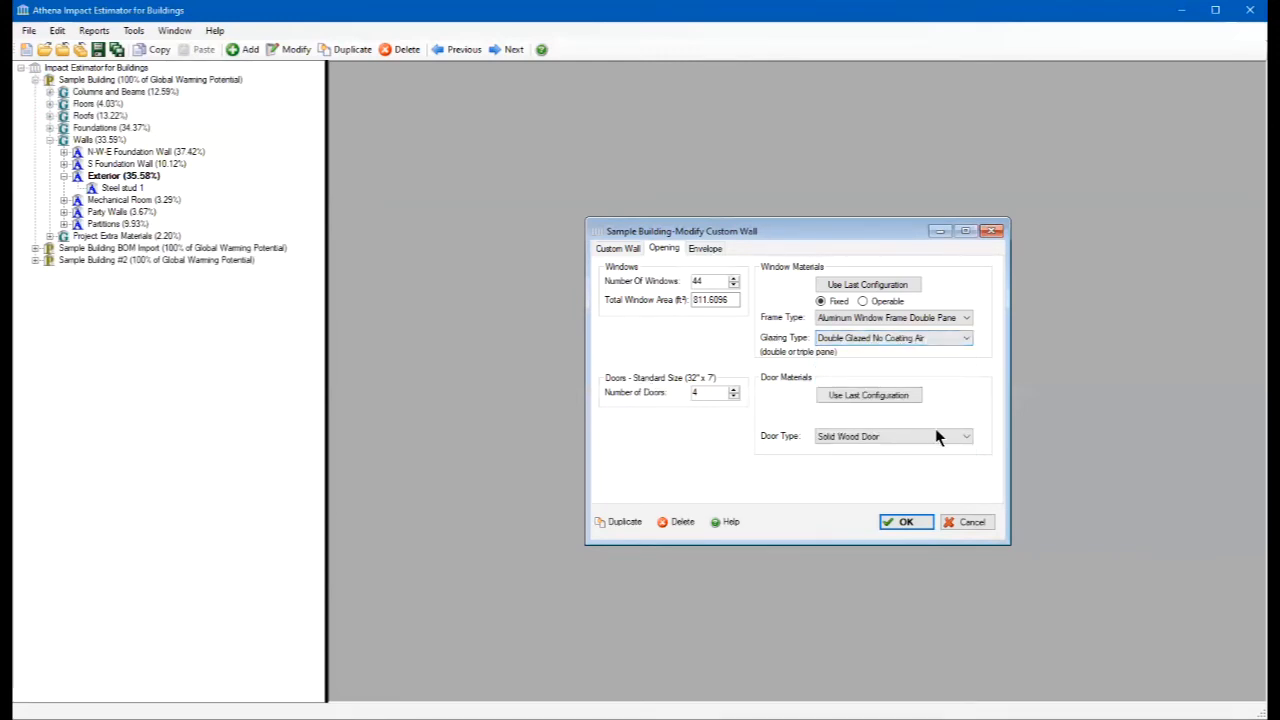
{"action": "left_click", "coordinate": [967, 437]}
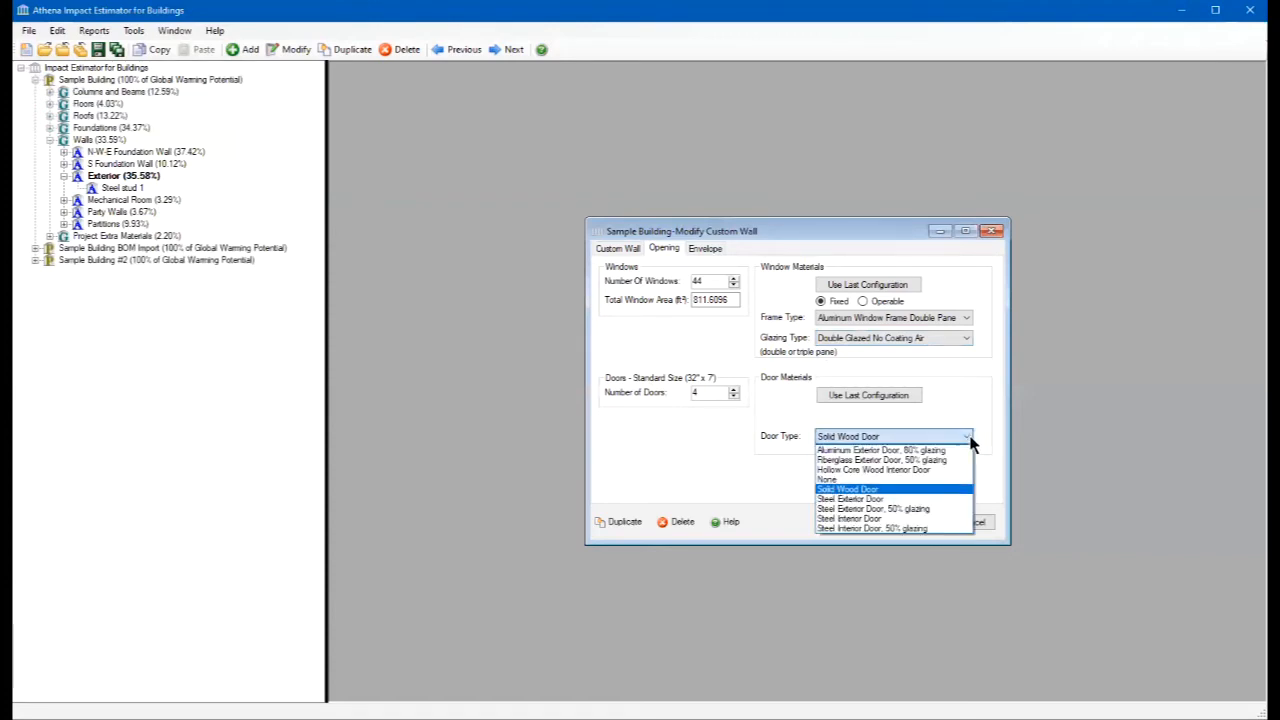
{"action": "left_click", "coordinate": [968, 440]}
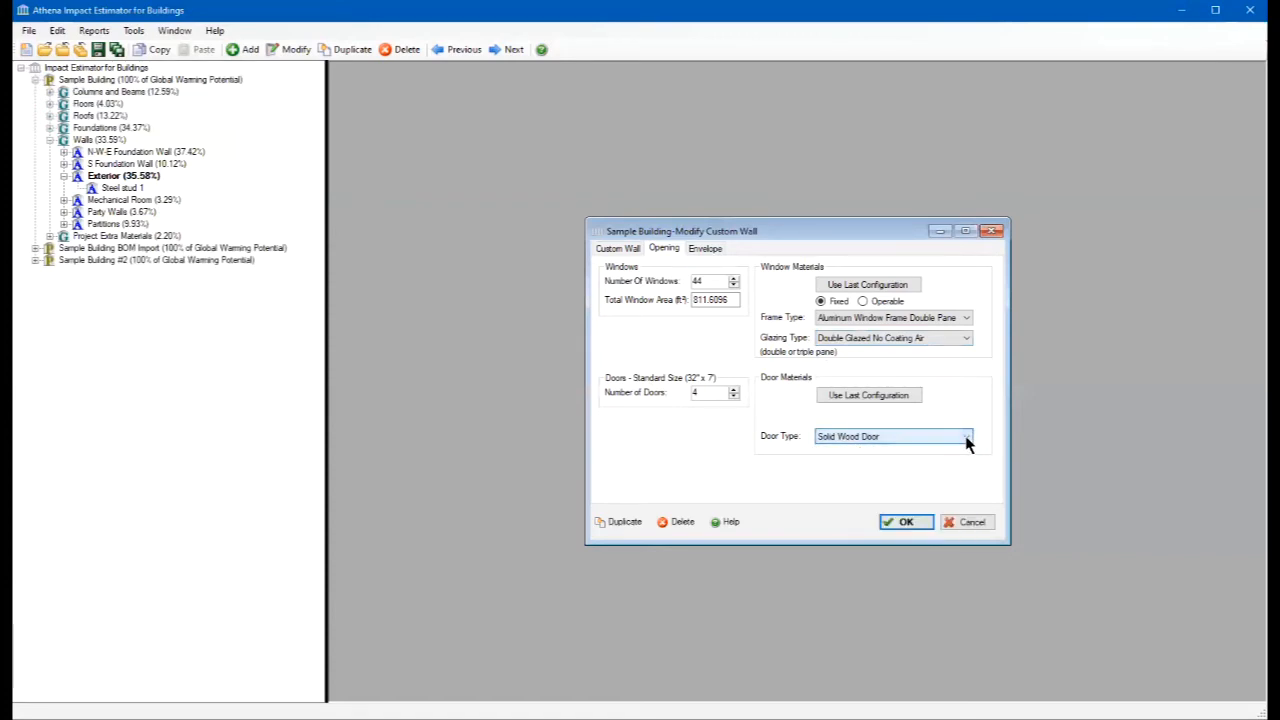
{"action": "left_click", "coordinate": [966, 440]}
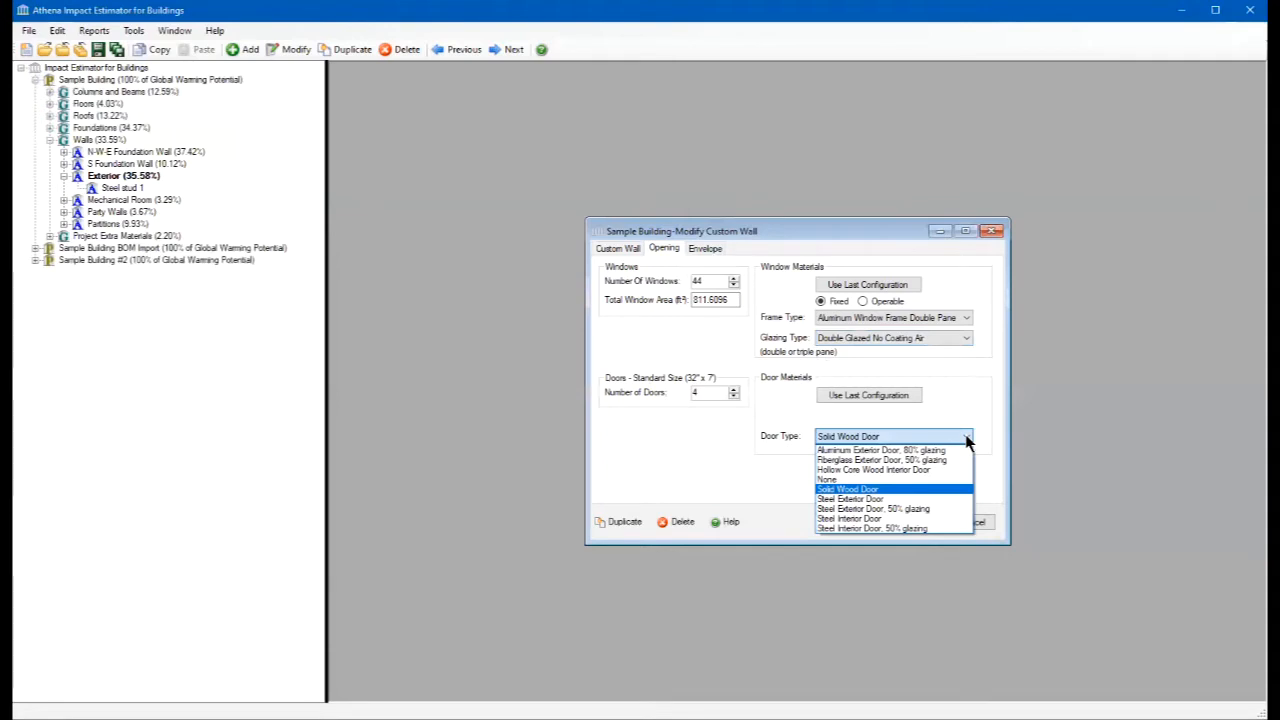
{"action": "left_click", "coordinate": [966, 440]}
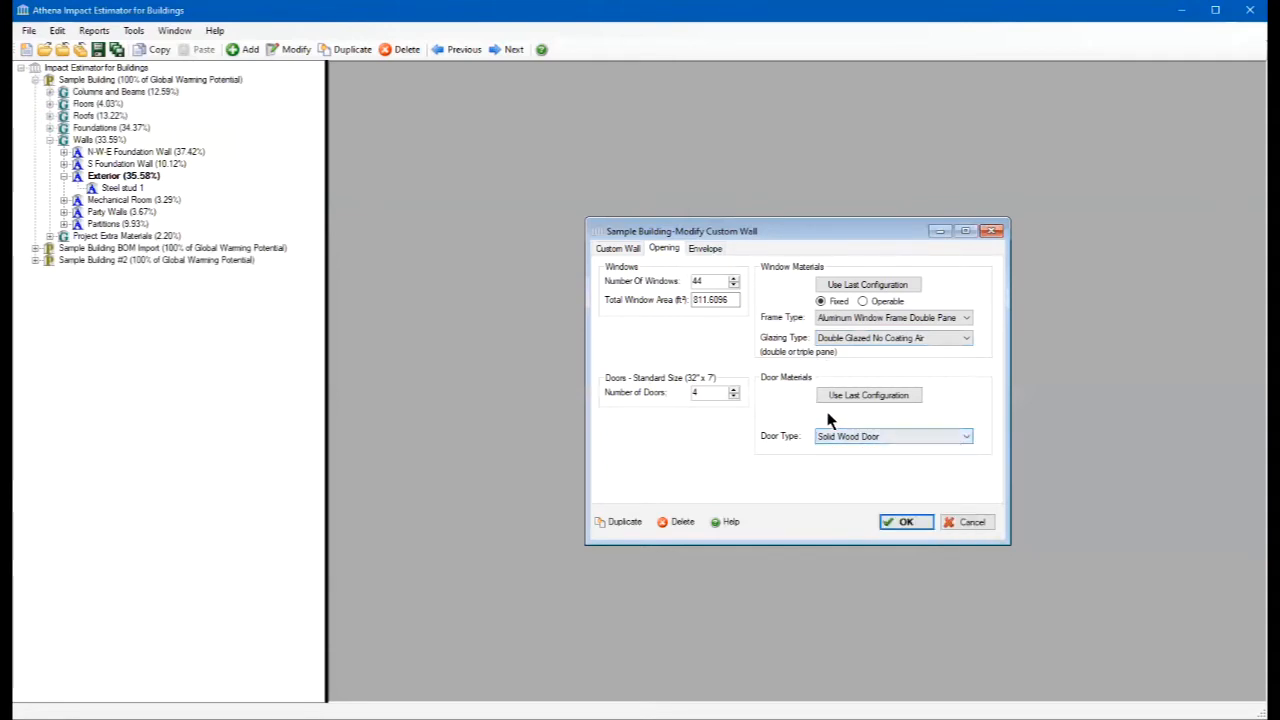
- Examine the Exterior wall's envelope components and the material categories available for insertion, leaving the material selection without adding anything
{"action": "left_click", "coordinate": [705, 249]}
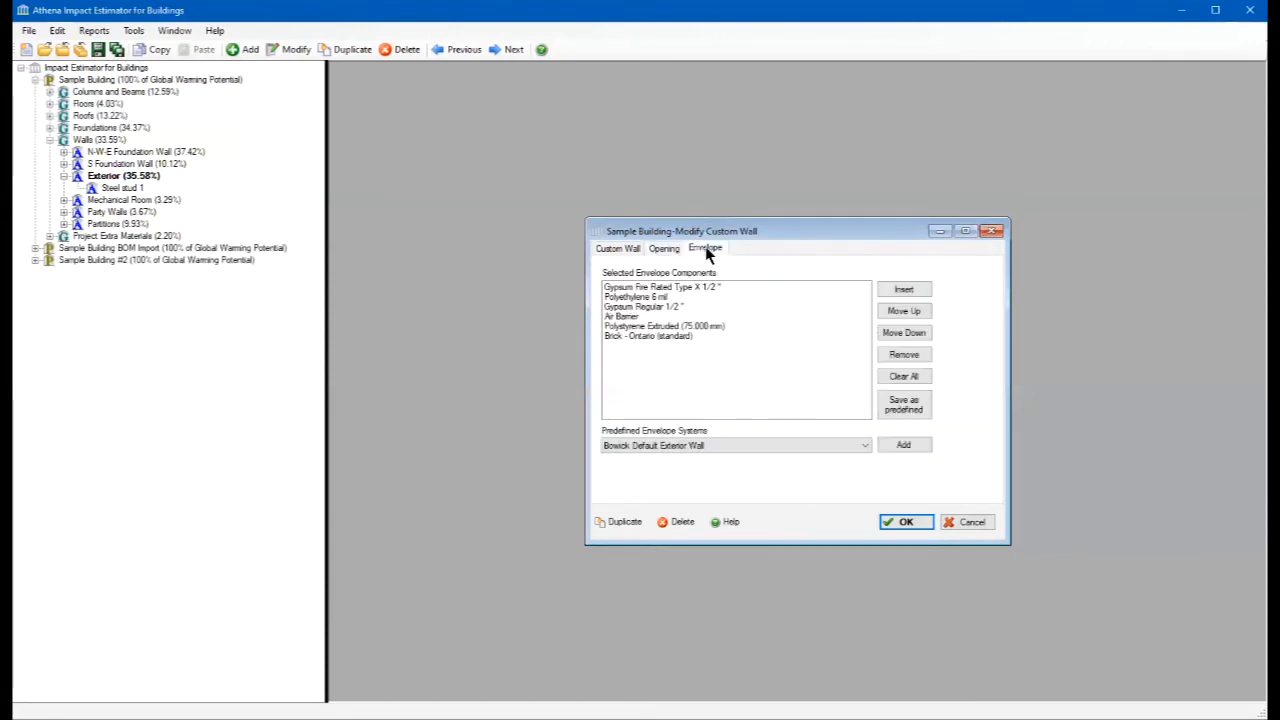
{"action": "left_click", "coordinate": [895, 292]}
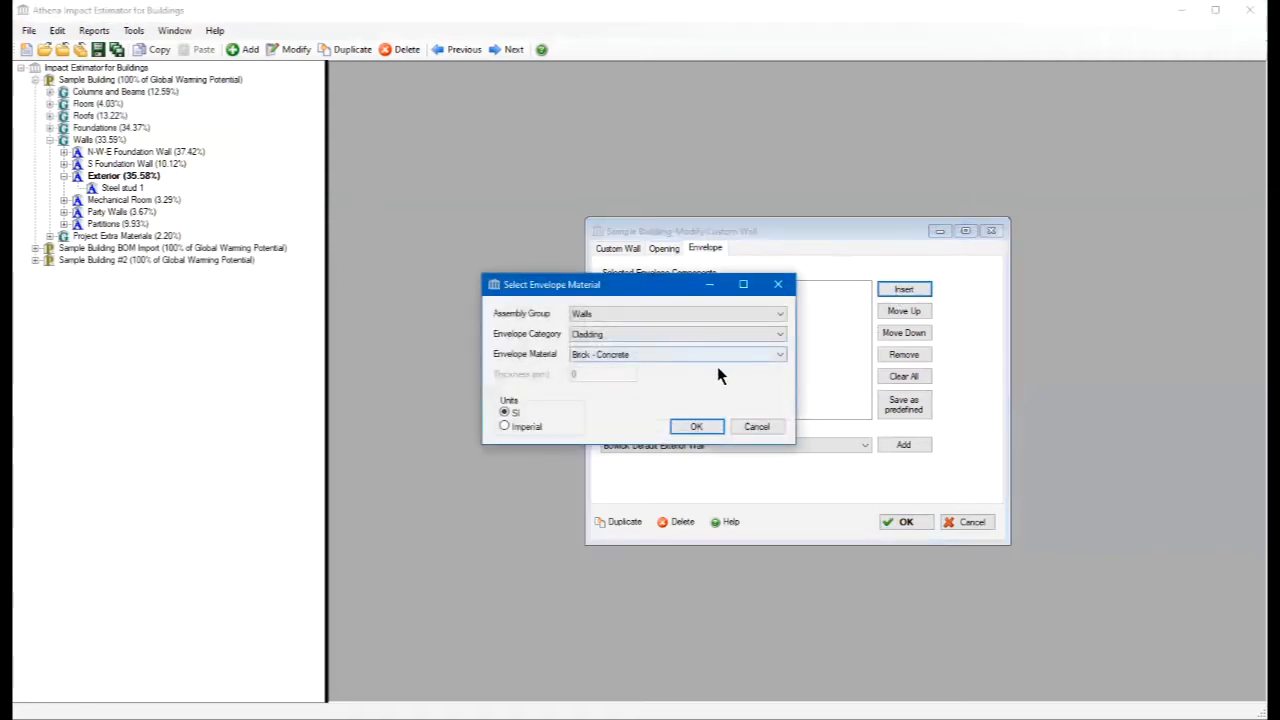
{"action": "left_click", "coordinate": [779, 336]}
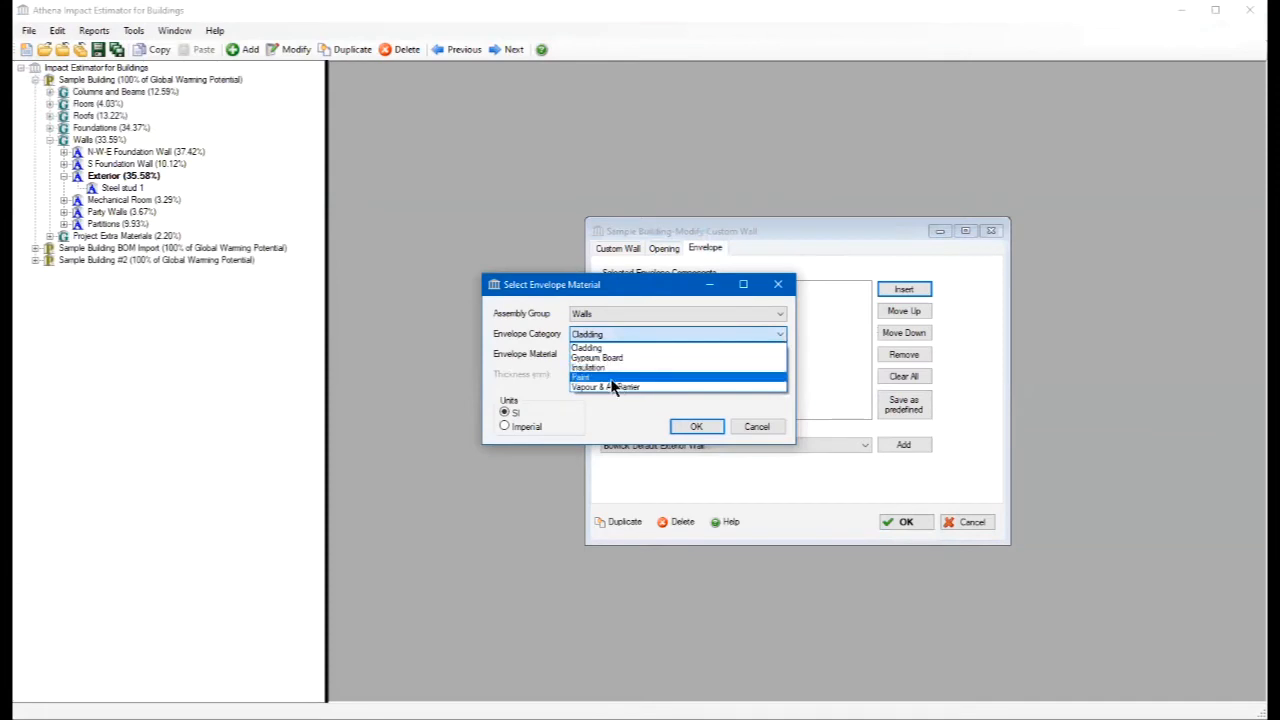
{"action": "left_click", "coordinate": [781, 340]}
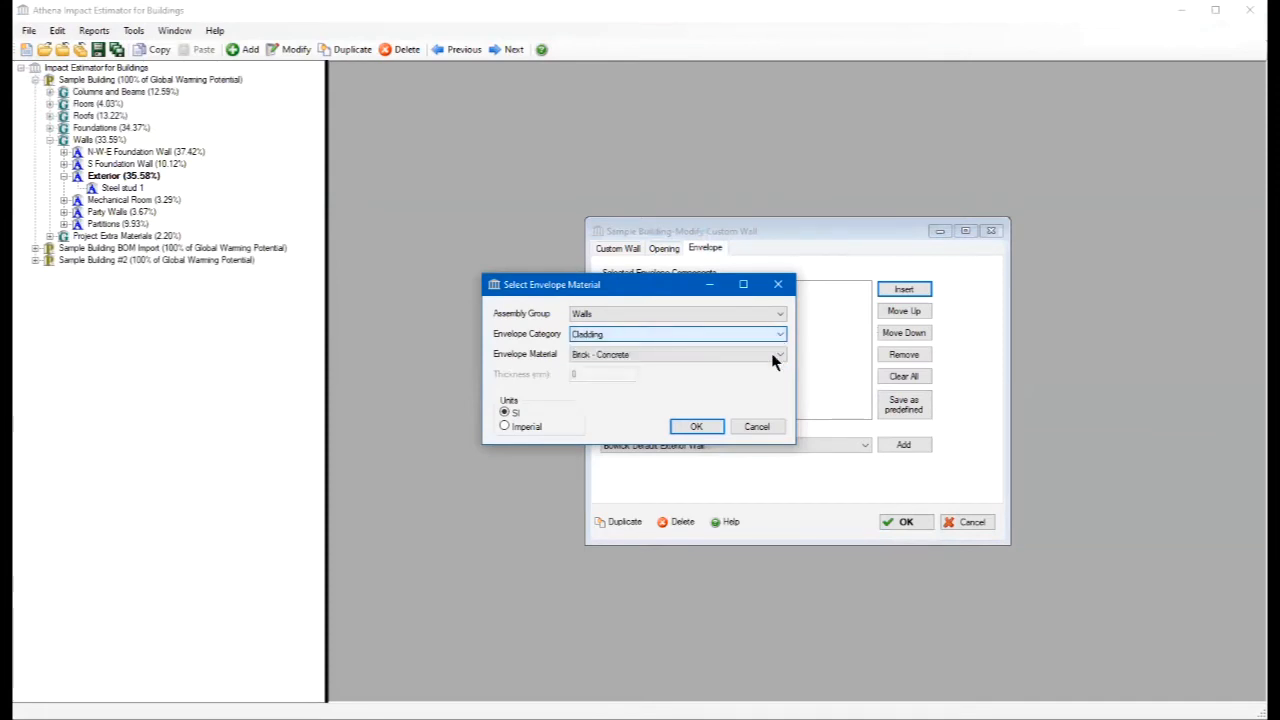
{"action": "left_click", "coordinate": [757, 426]}
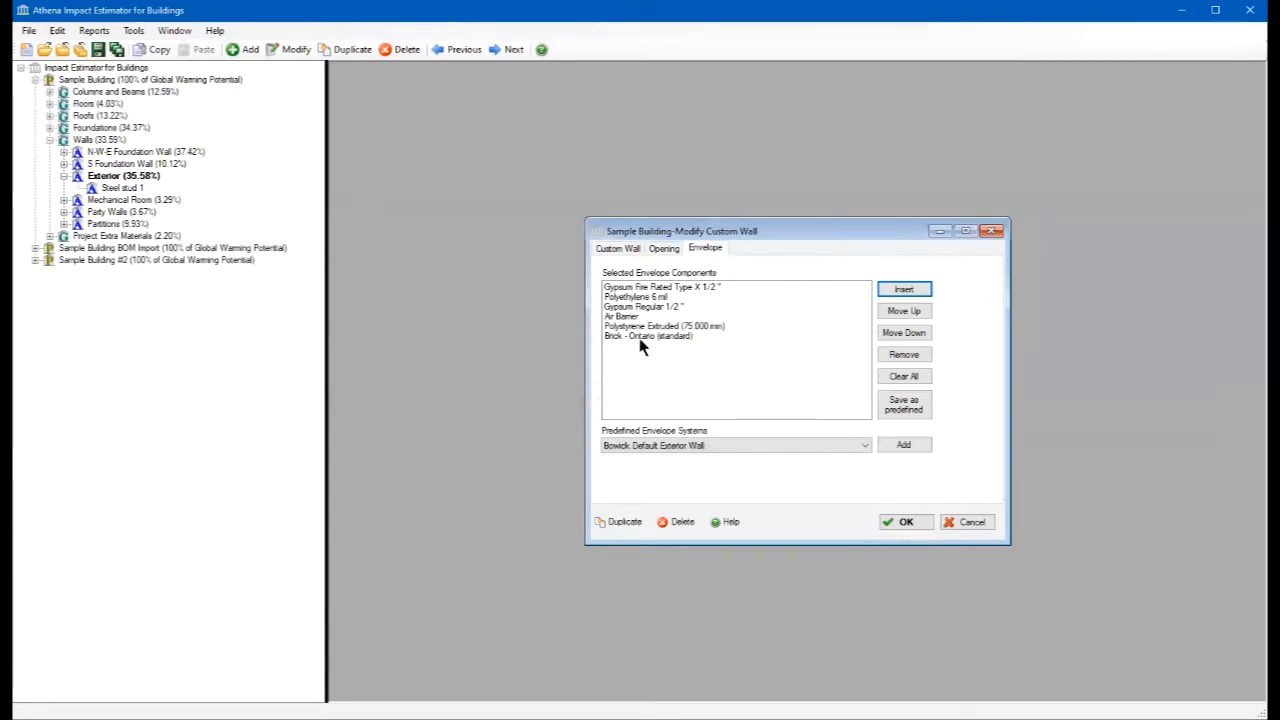
- Revisit the Exterior wall's openings and its general wall settings, and accept the assembly
{"action": "left_click", "coordinate": [660, 250]}
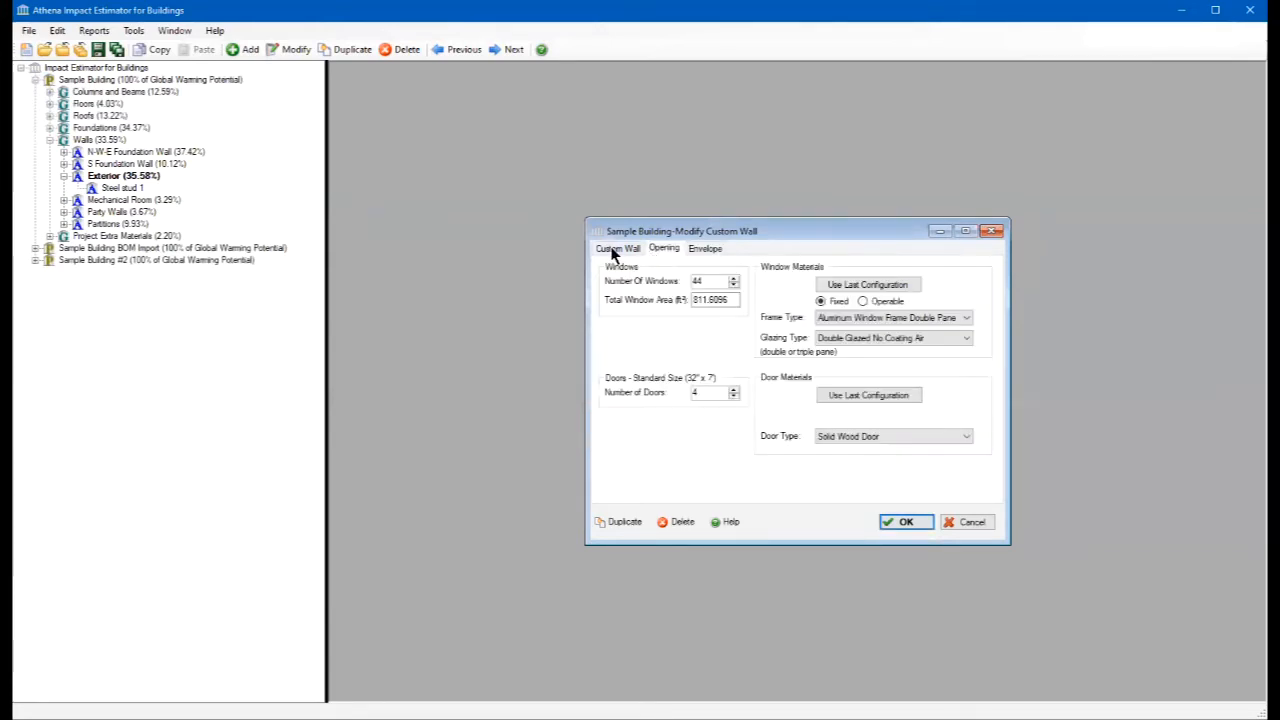
{"action": "left_click", "coordinate": [612, 248]}
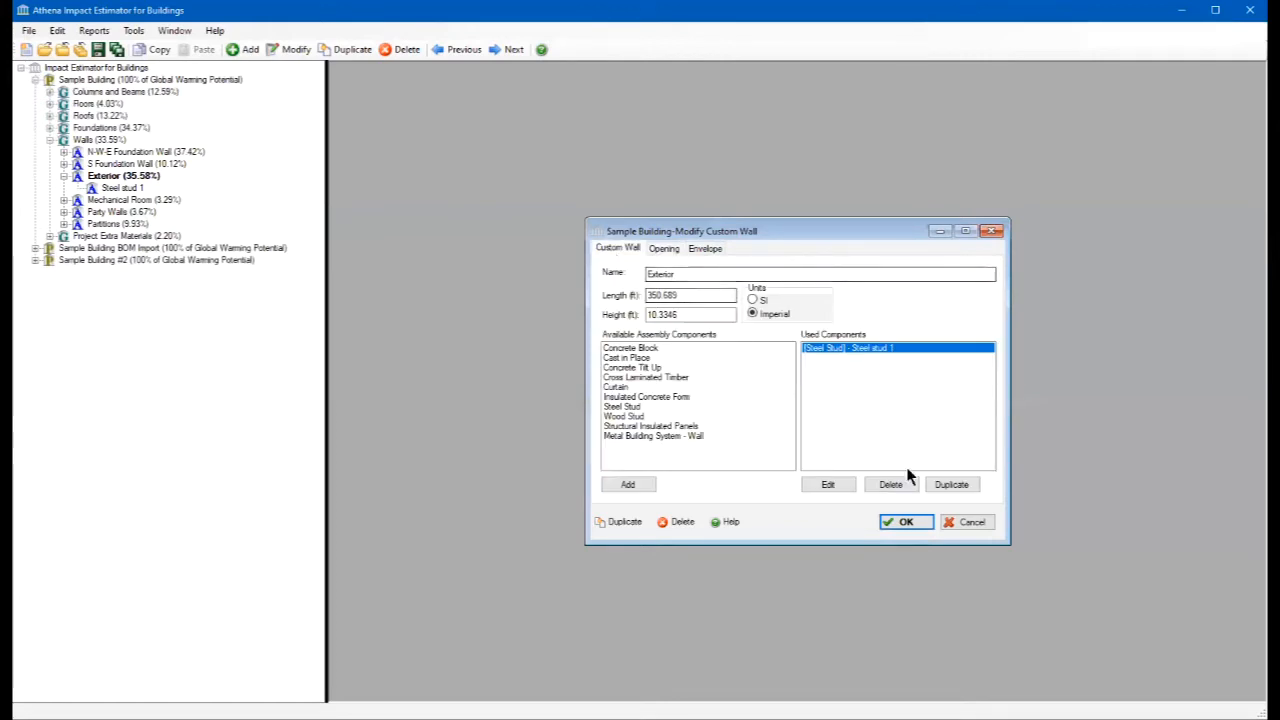
{"action": "left_click", "coordinate": [904, 521]}
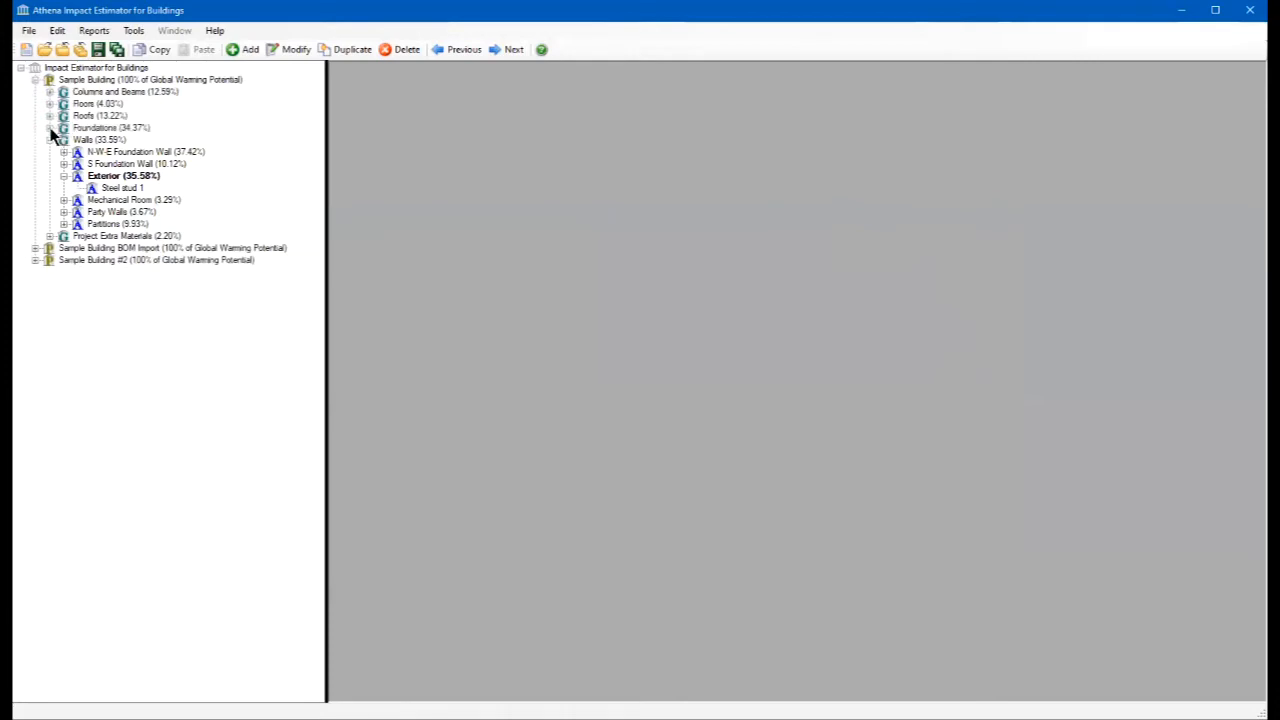
- Read the help topic on adding or modifying a custom wall from the Exterior wall's settings in an enlarged window, and close both
{"action": "double_click", "coordinate": [74, 177]}
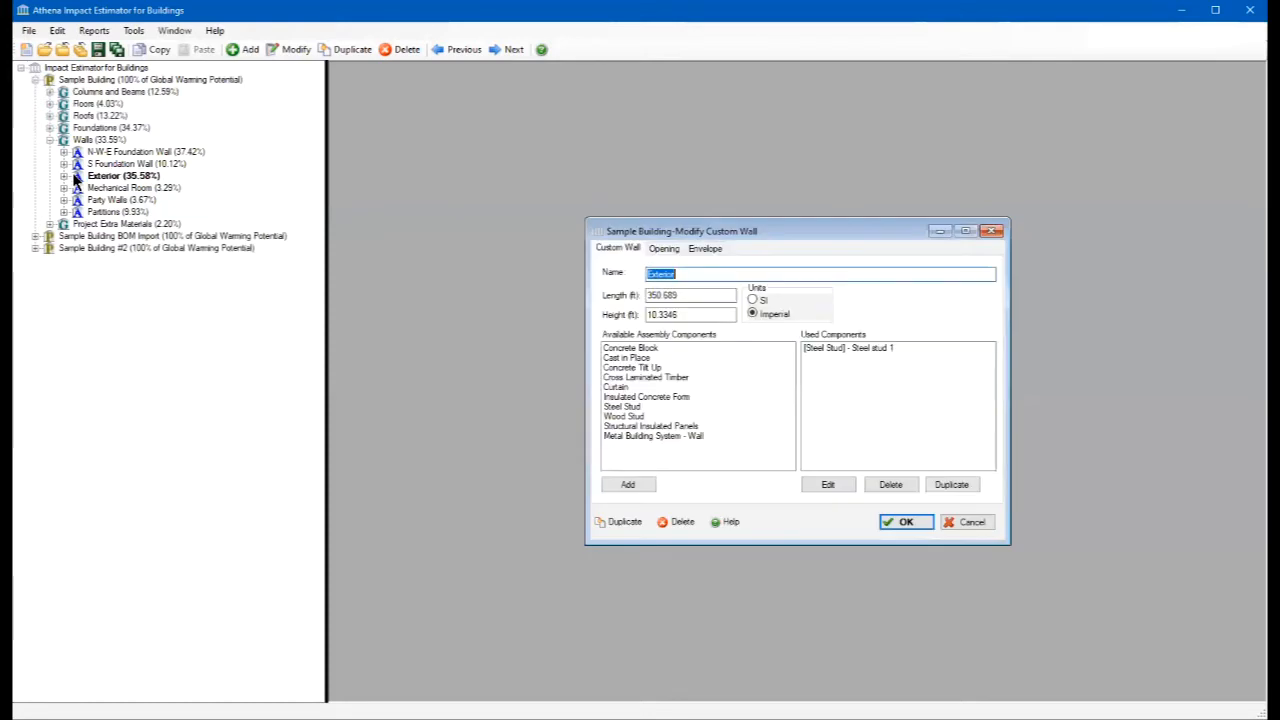
{"action": "left_click", "coordinate": [714, 521]}
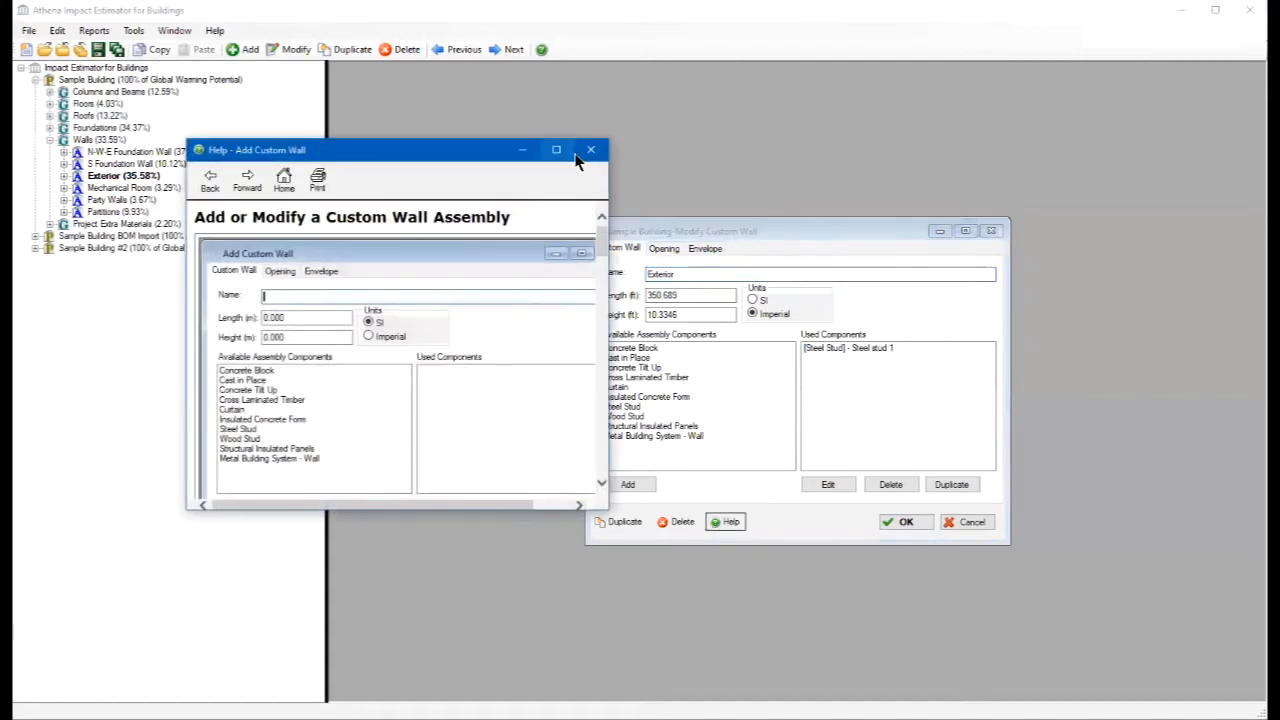
{"action": "left_click_drag", "start_coordinate": [540, 150], "coordinate": [380, 75]}
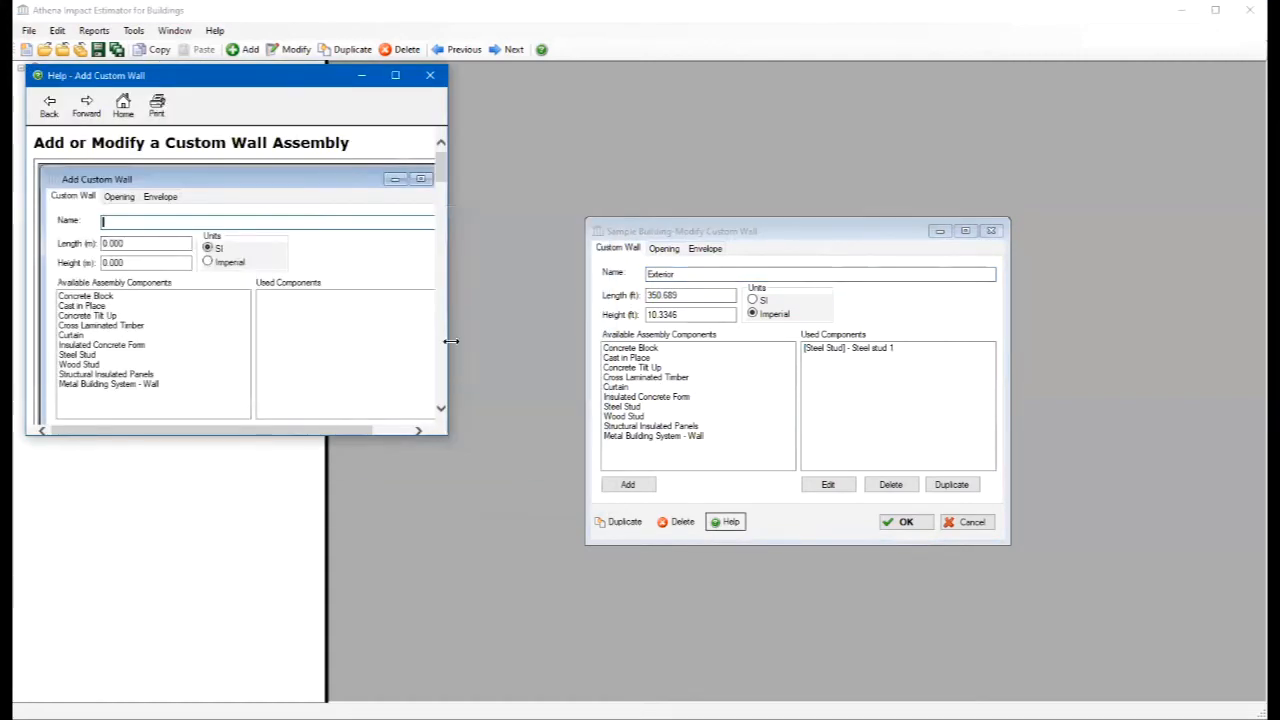
{"action": "left_click_drag", "start_coordinate": [447, 341], "coordinate": [1153, 187]}
{"action": "left_click", "coordinate": [1150, 300]}
{"action": "left_click", "coordinate": [1144, 77]}
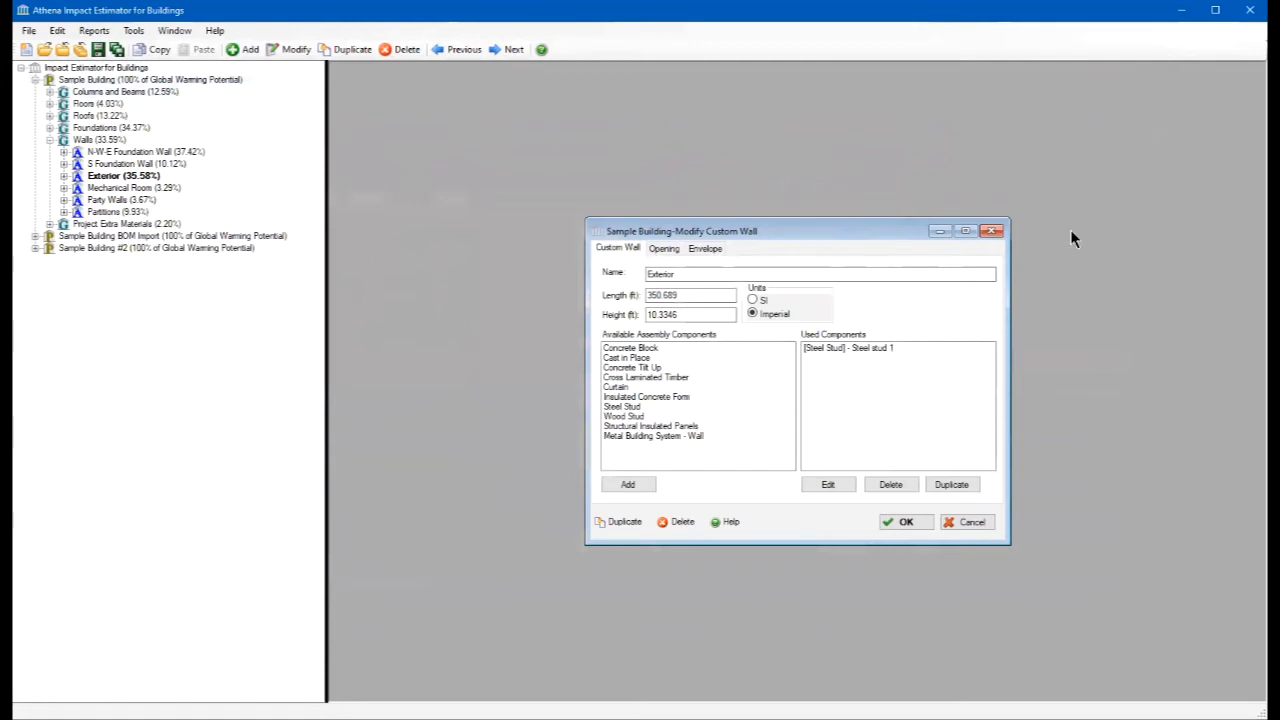
{"action": "left_click", "coordinate": [905, 522]}
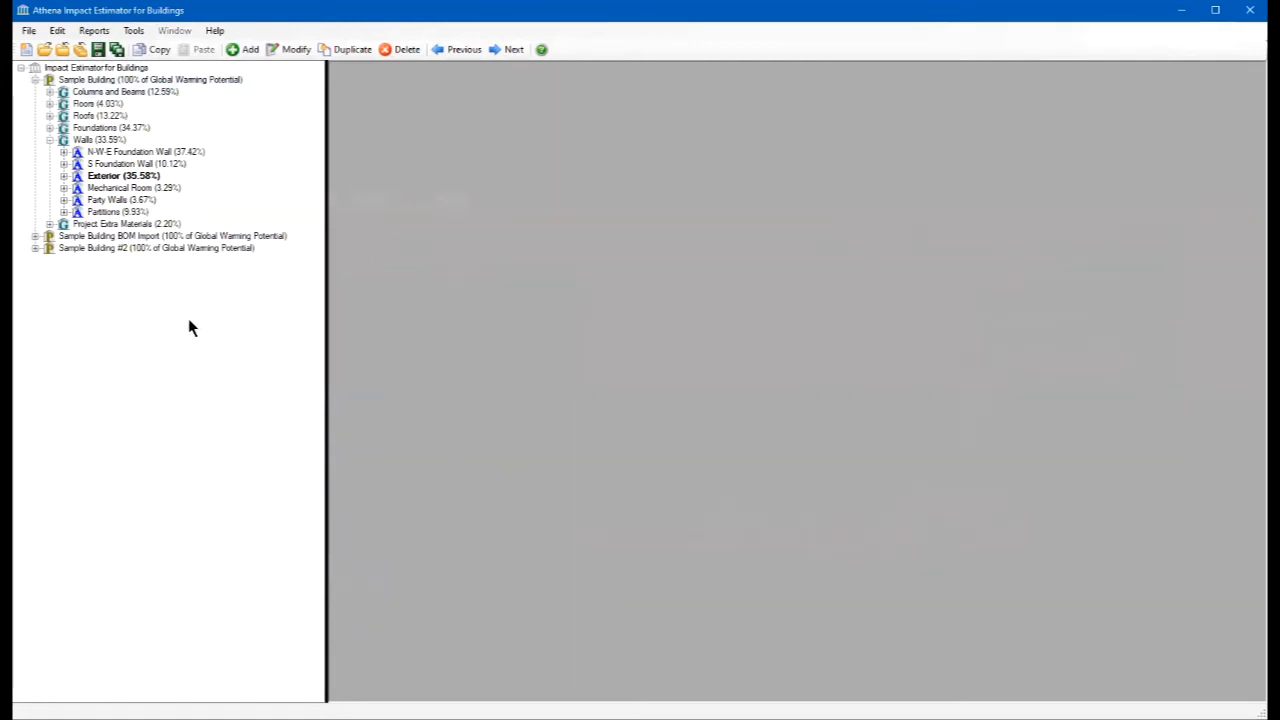
- Collapse Sample Building's Walls group and review the Project Extra Materials list of Sample Building BOM Import, leaving it without saving changes
{"action": "left_click", "coordinate": [49, 140]}
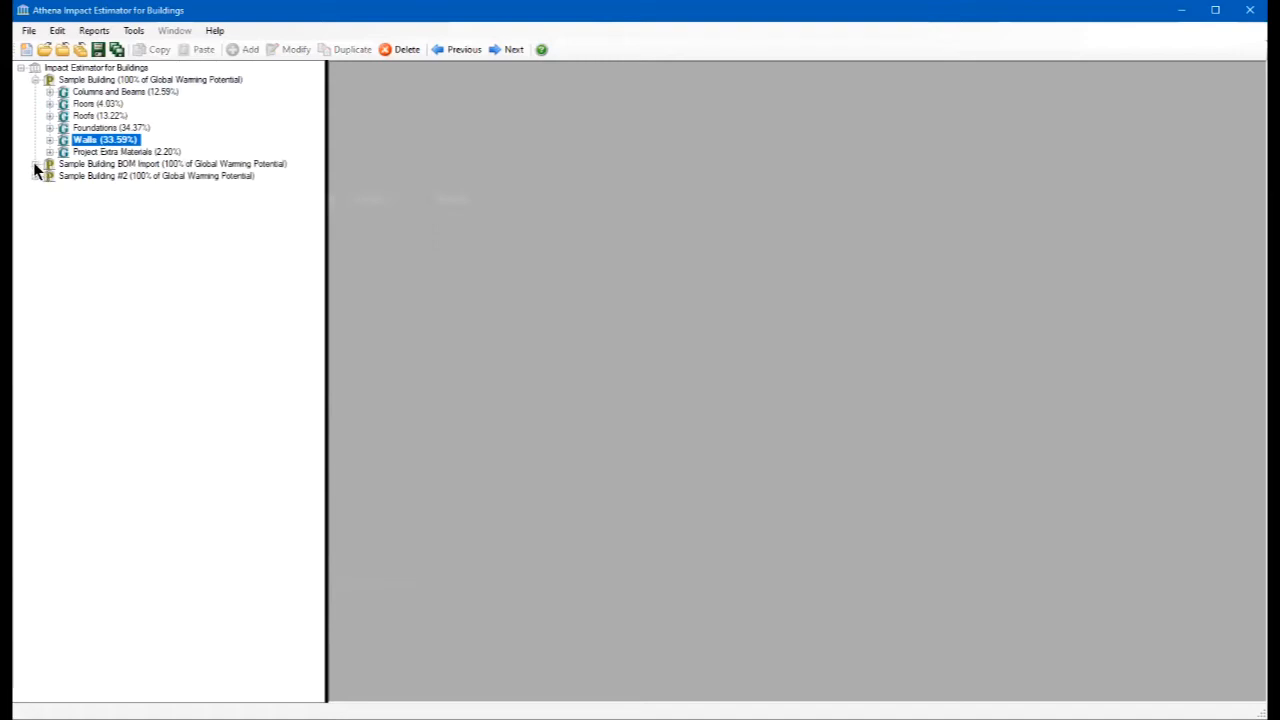
{"action": "left_click", "coordinate": [34, 166]}
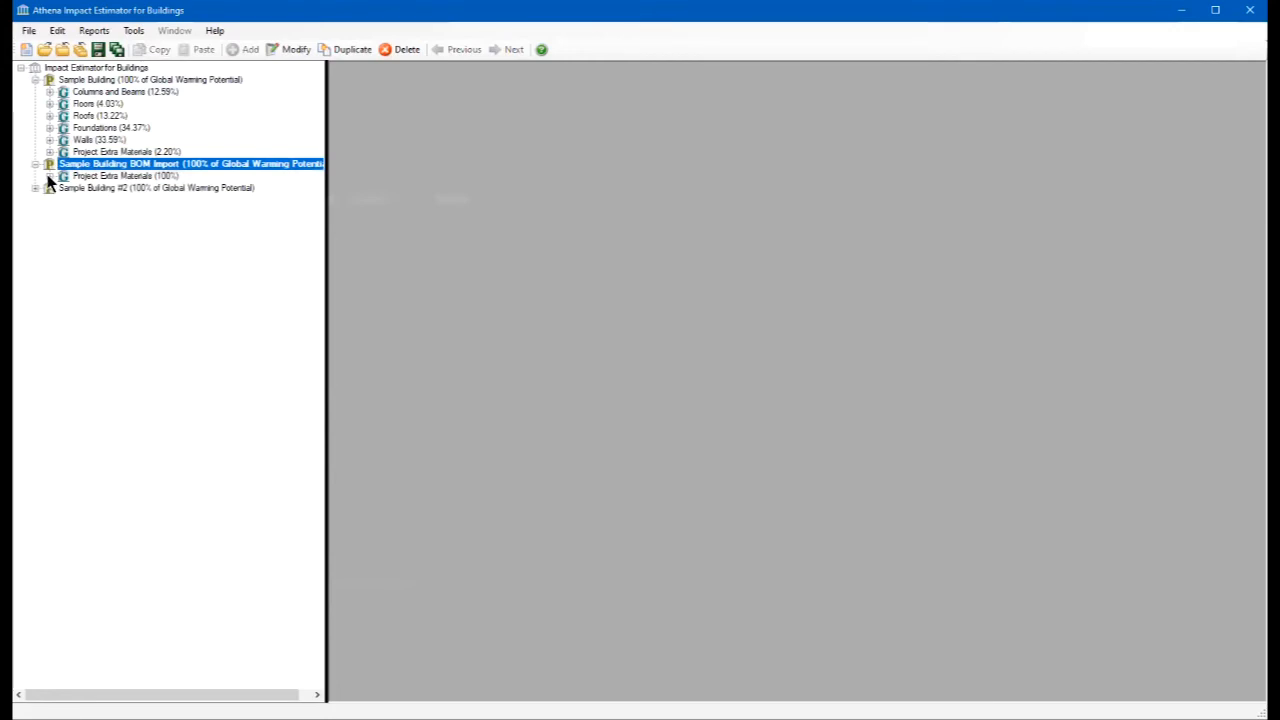
{"action": "left_click", "coordinate": [48, 176]}
{"action": "left_click", "coordinate": [66, 176]}
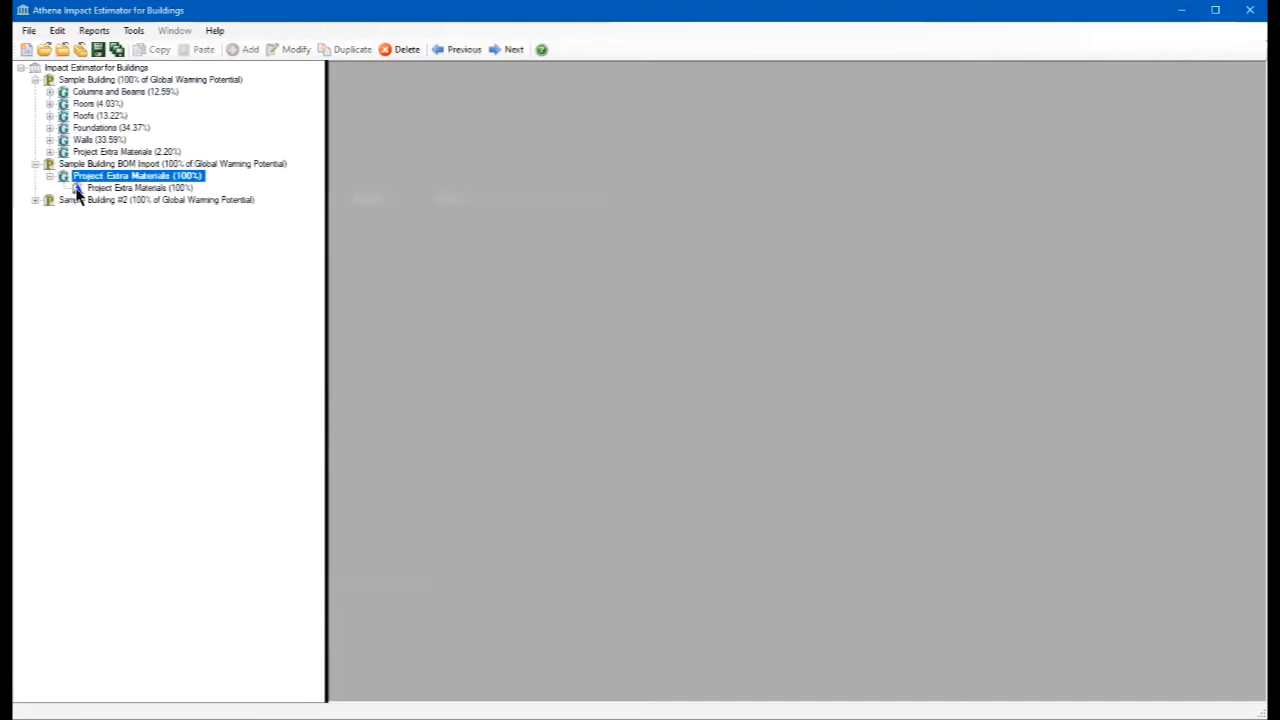
{"action": "double_click", "coordinate": [78, 189]}
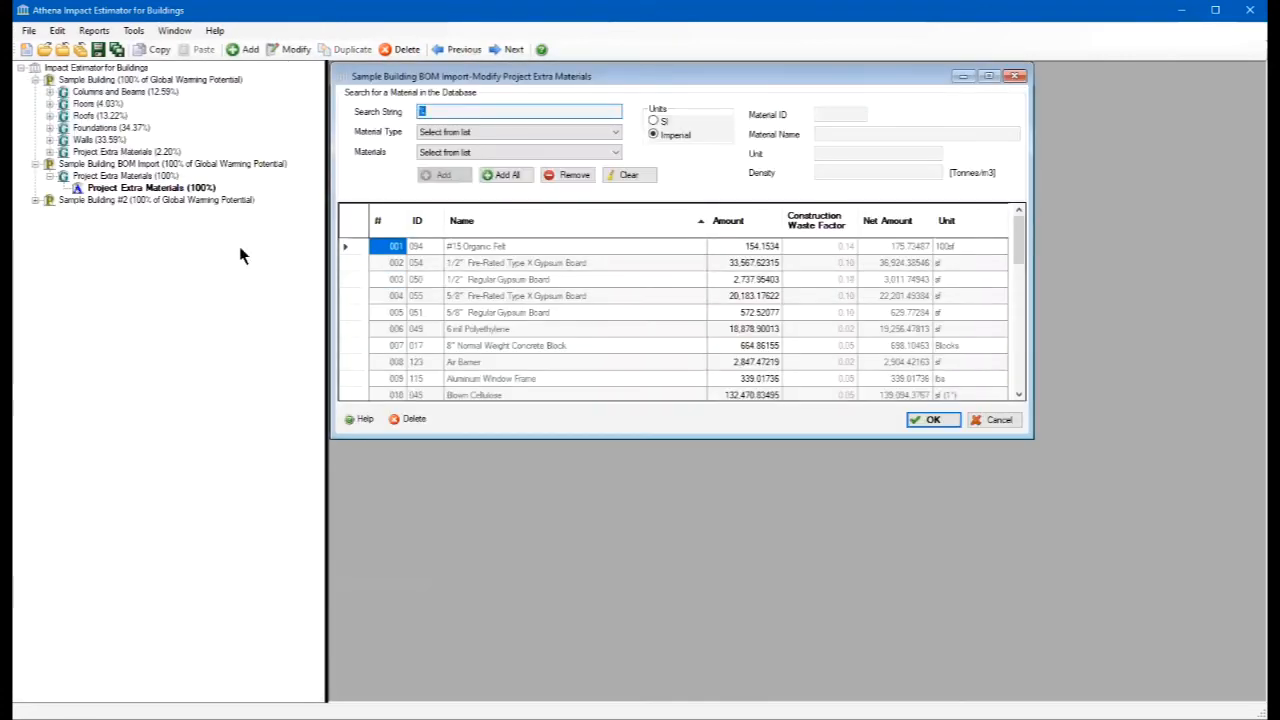
{"action": "left_click_drag", "start_coordinate": [783, 437], "coordinate": [783, 657]}
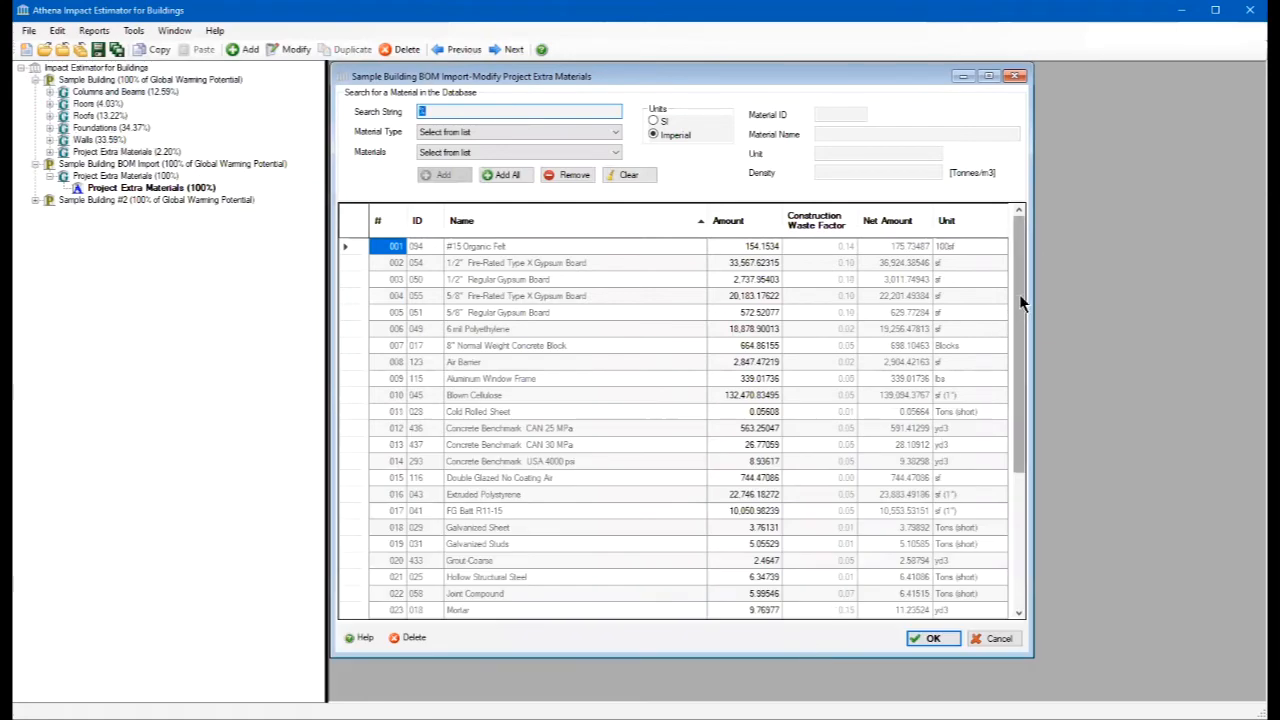
{"action": "left_click_drag", "start_coordinate": [1019, 294], "coordinate": [1020, 245]}
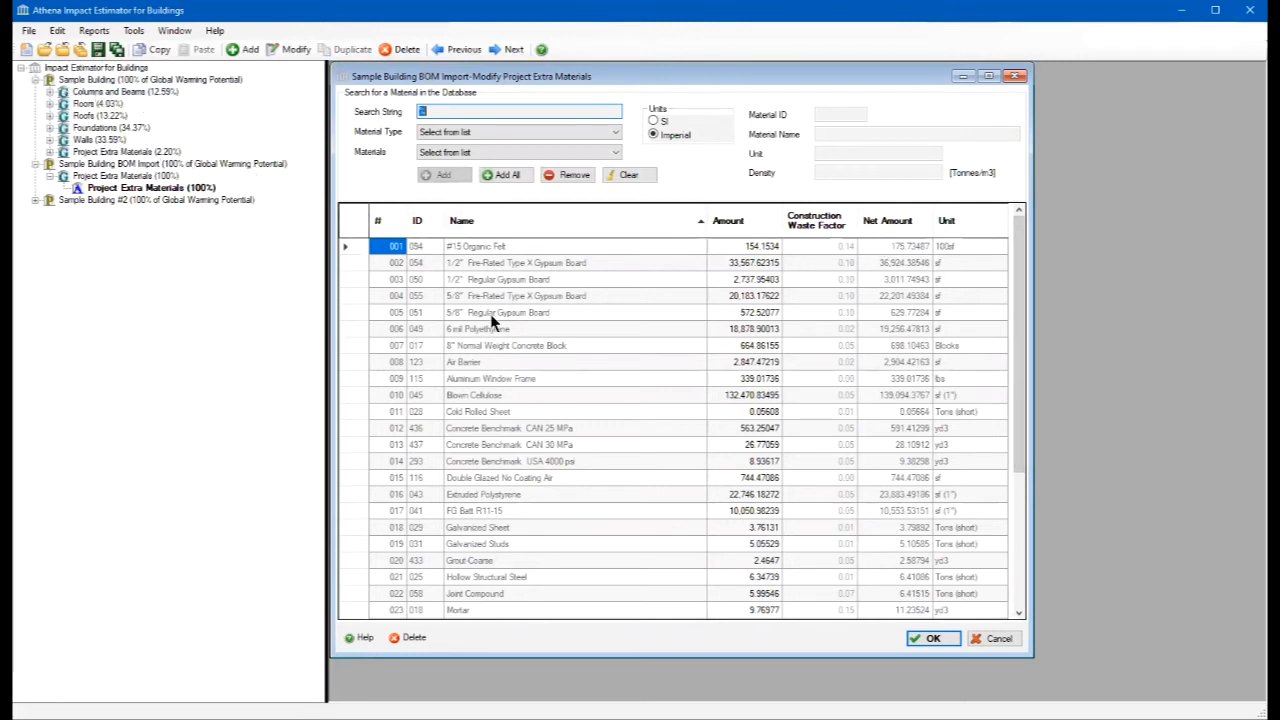
{"action": "left_click", "coordinate": [1000, 639]}
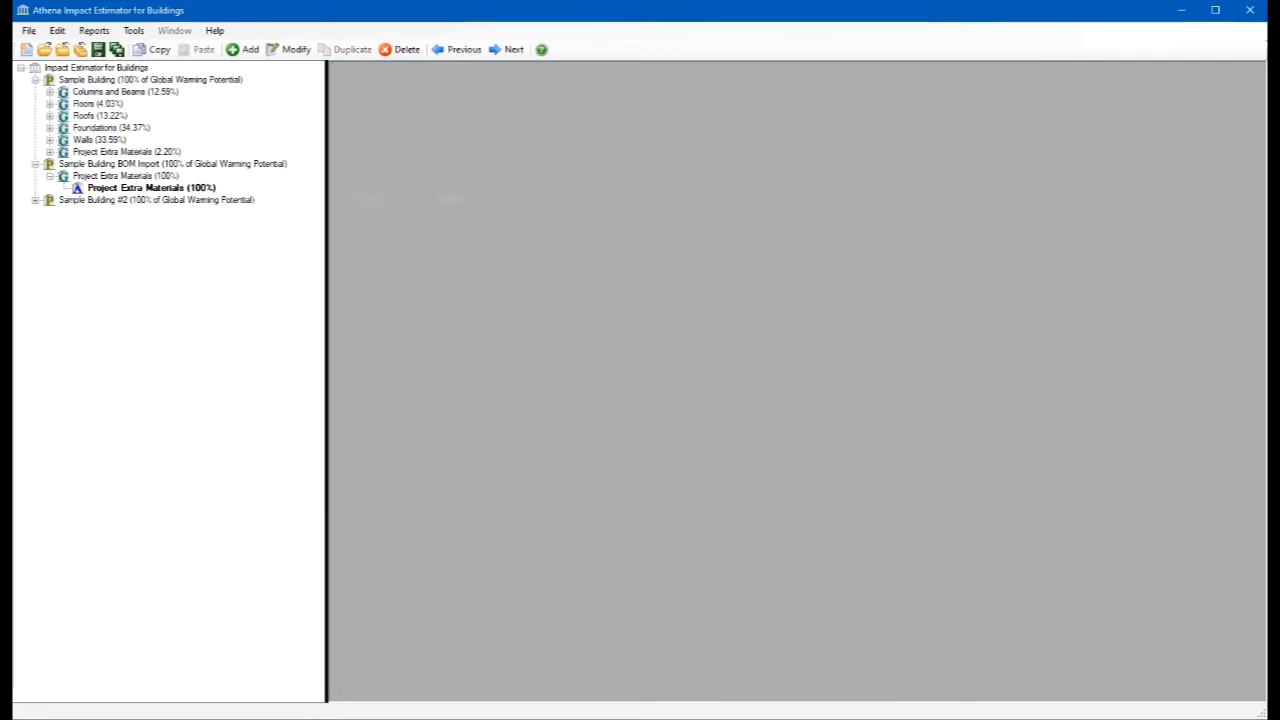
- Load Sheet1 of Sample Building BOM.xlsx in the BOM file import for Sample Building BOM Import, and leave without importing
{"action": "right_click", "coordinate": [50, 168]}
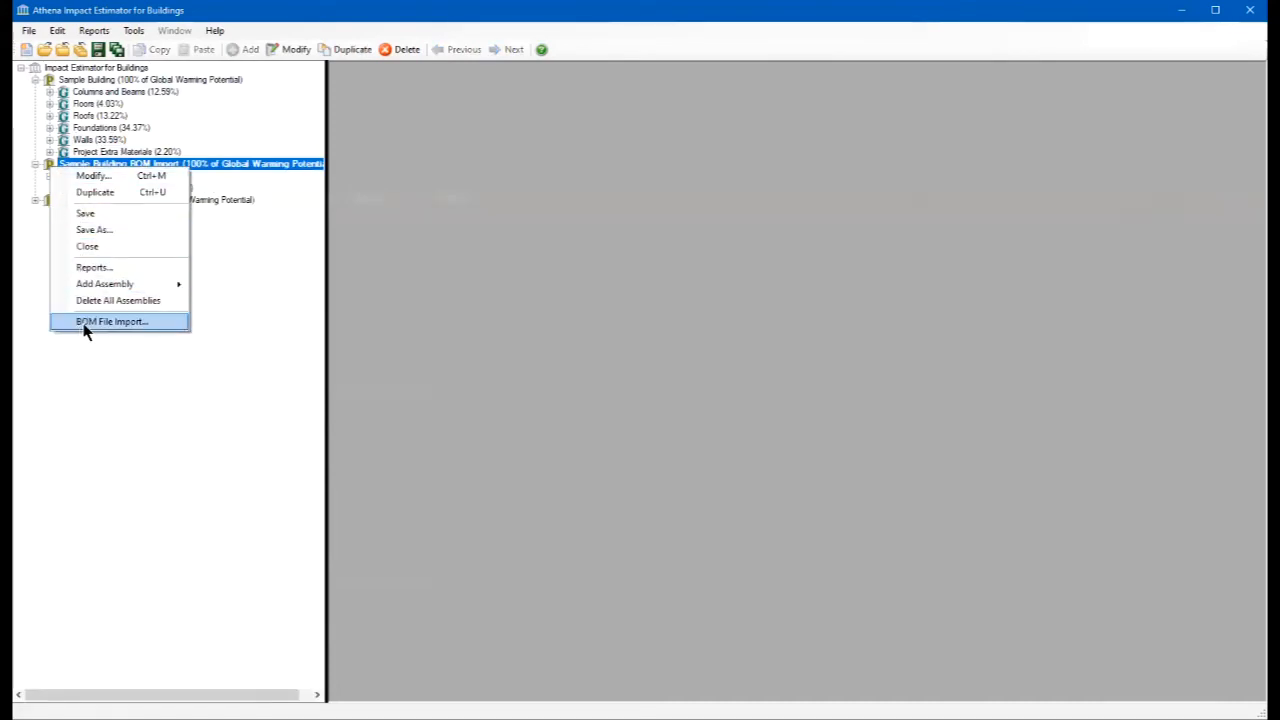
{"action": "left_click", "coordinate": [111, 324]}
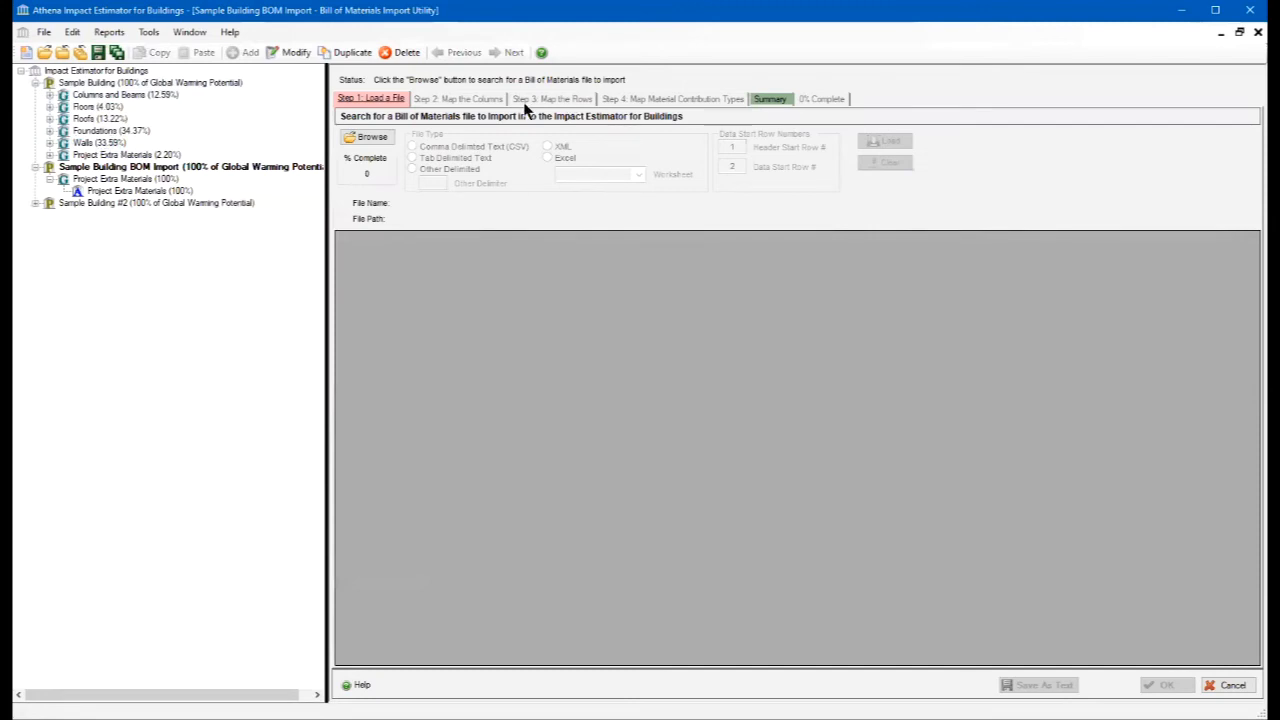
{"action": "left_click", "coordinate": [374, 136]}
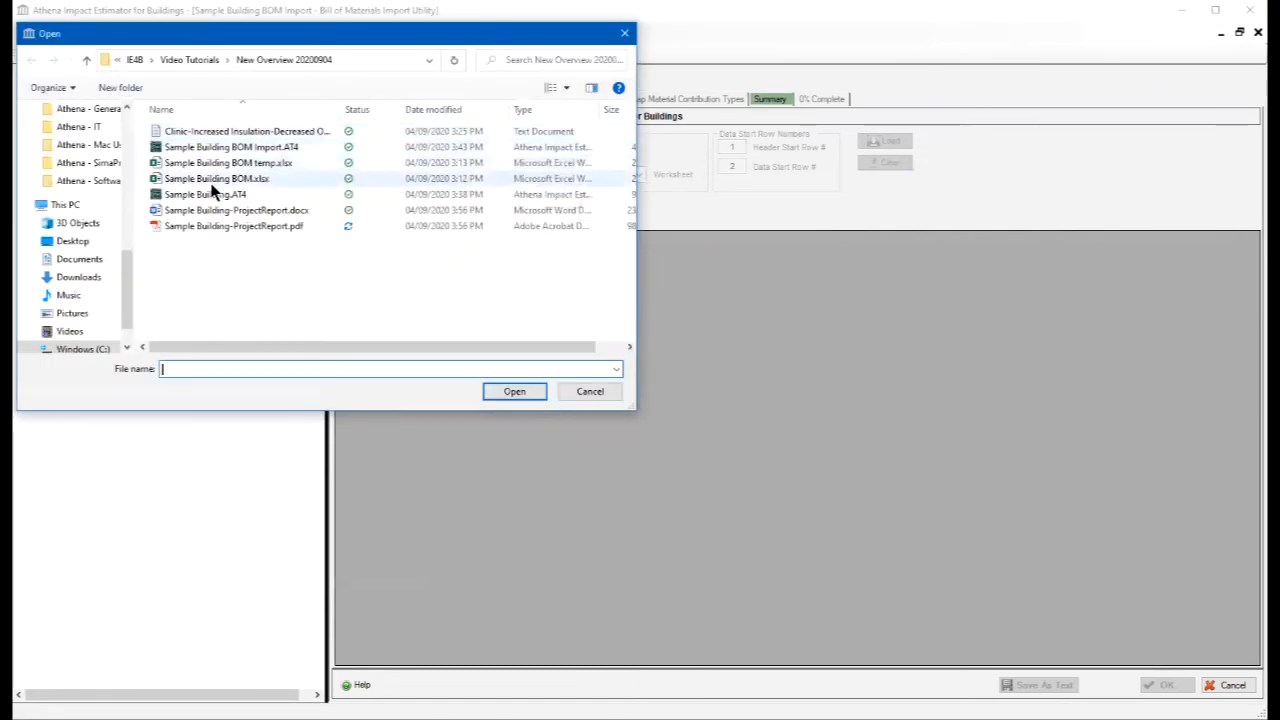
{"action": "double_click", "coordinate": [209, 175]}
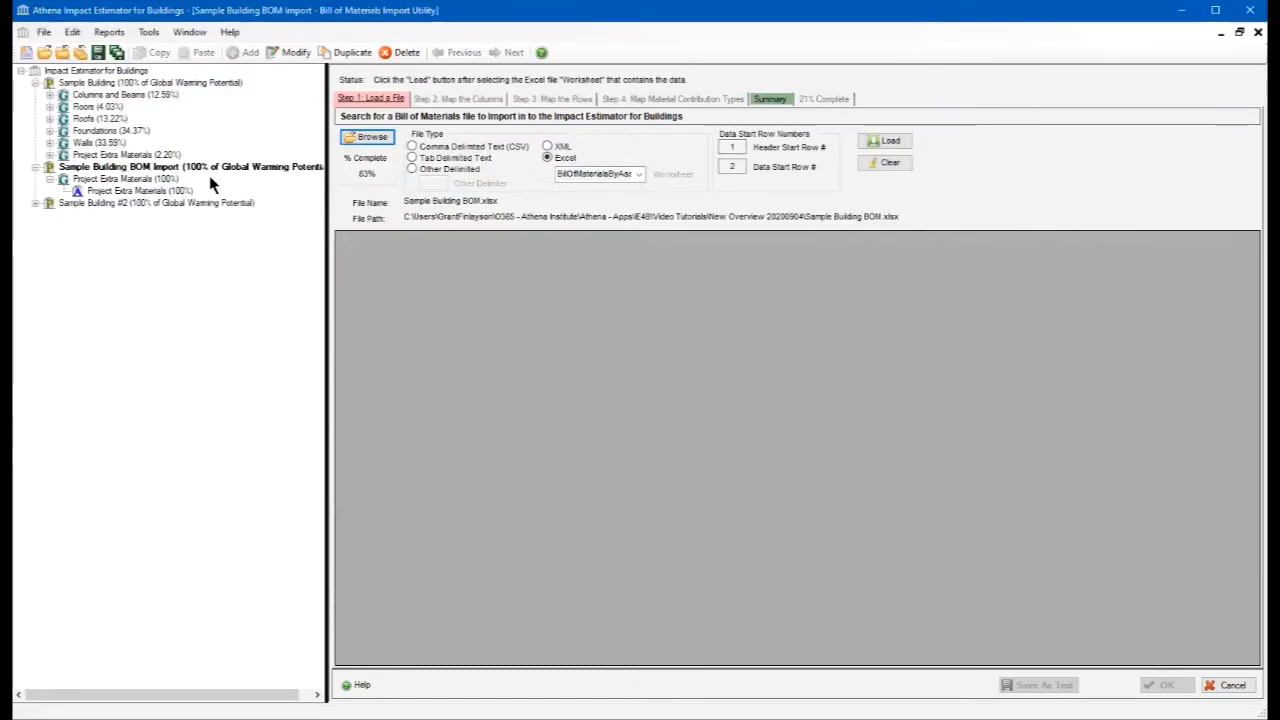
{"action": "left_click", "coordinate": [638, 175]}
{"action": "left_click", "coordinate": [590, 189]}
{"action": "left_click", "coordinate": [884, 141]}
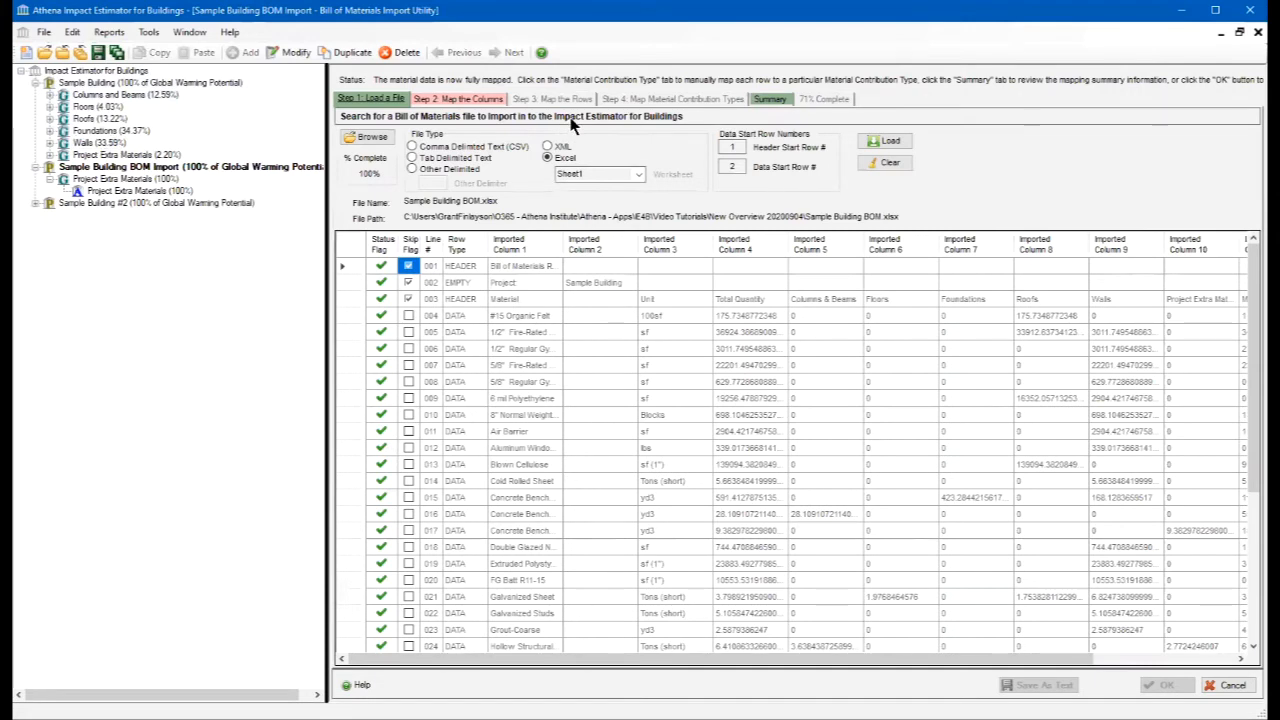
{"action": "left_click", "coordinate": [1232, 686]}
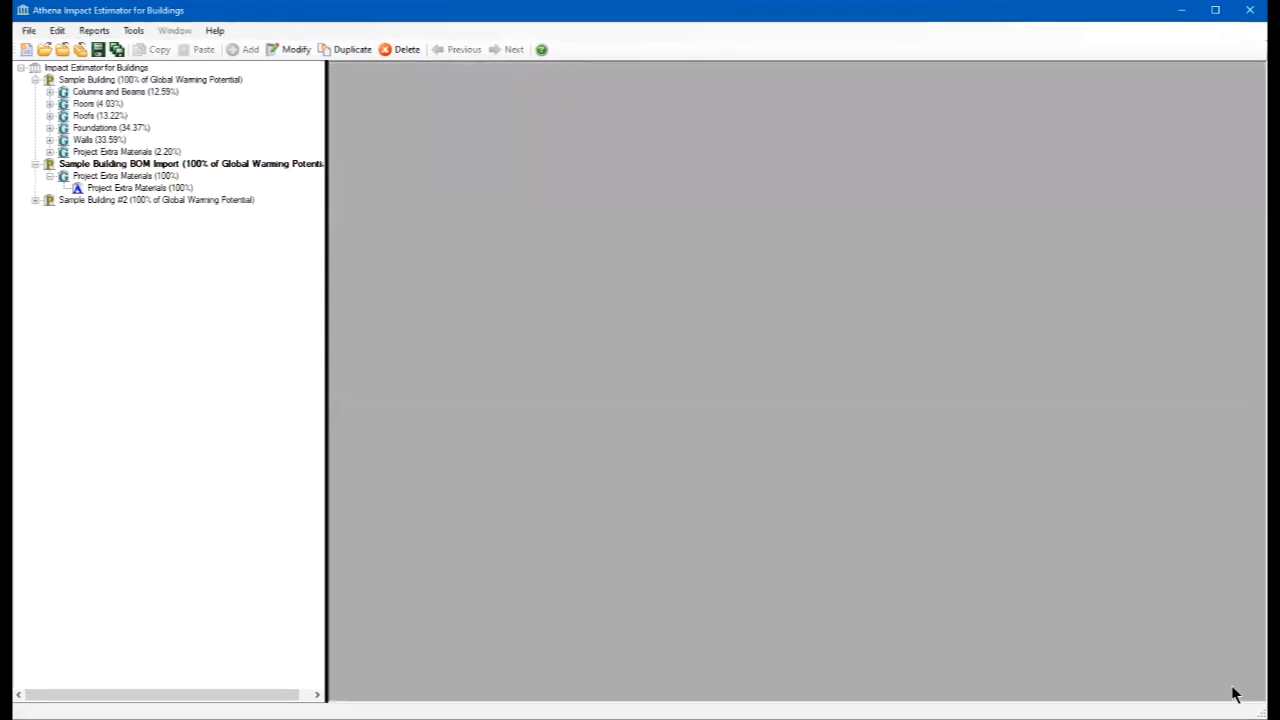
- Reopen Sample Building BOM Import's Project Extra Materials, inspect the material amounts in an enlarged window, and leave without saving changes
{"action": "double_click", "coordinate": [77, 192]}
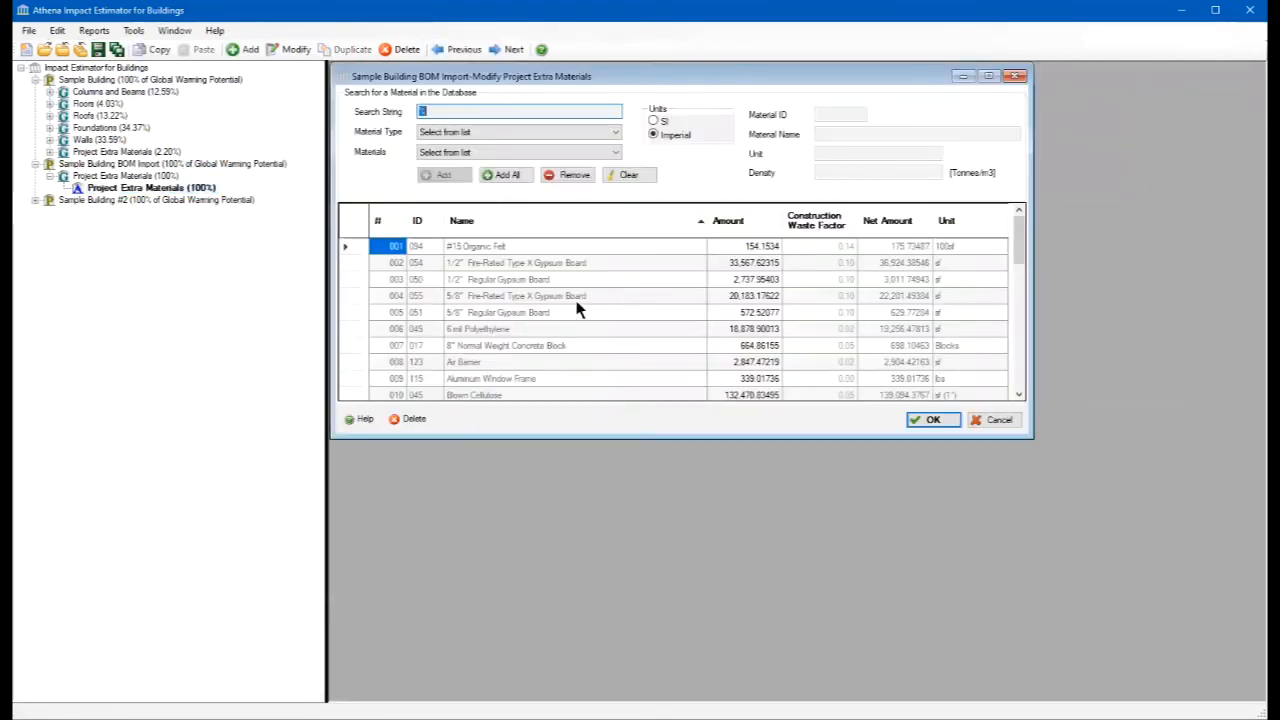
{"action": "left_click_drag", "start_coordinate": [688, 434], "coordinate": [697, 640]}
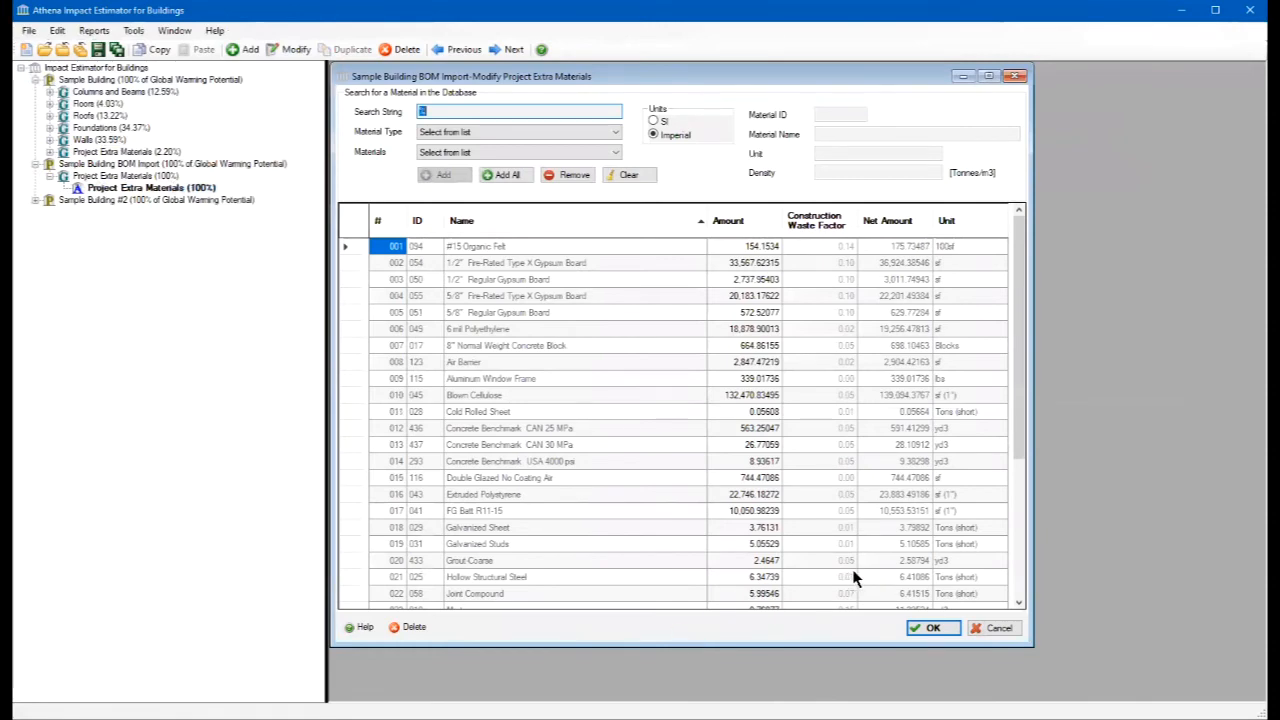
{"action": "left_click", "coordinate": [997, 628]}
- Read the help topic on the Bill of Materials Import Utility in an enlarged window, and close both the help and the utility
{"action": "right_click", "coordinate": [52, 163]}
{"action": "left_click", "coordinate": [111, 316]}
{"action": "left_click", "coordinate": [357, 684]}
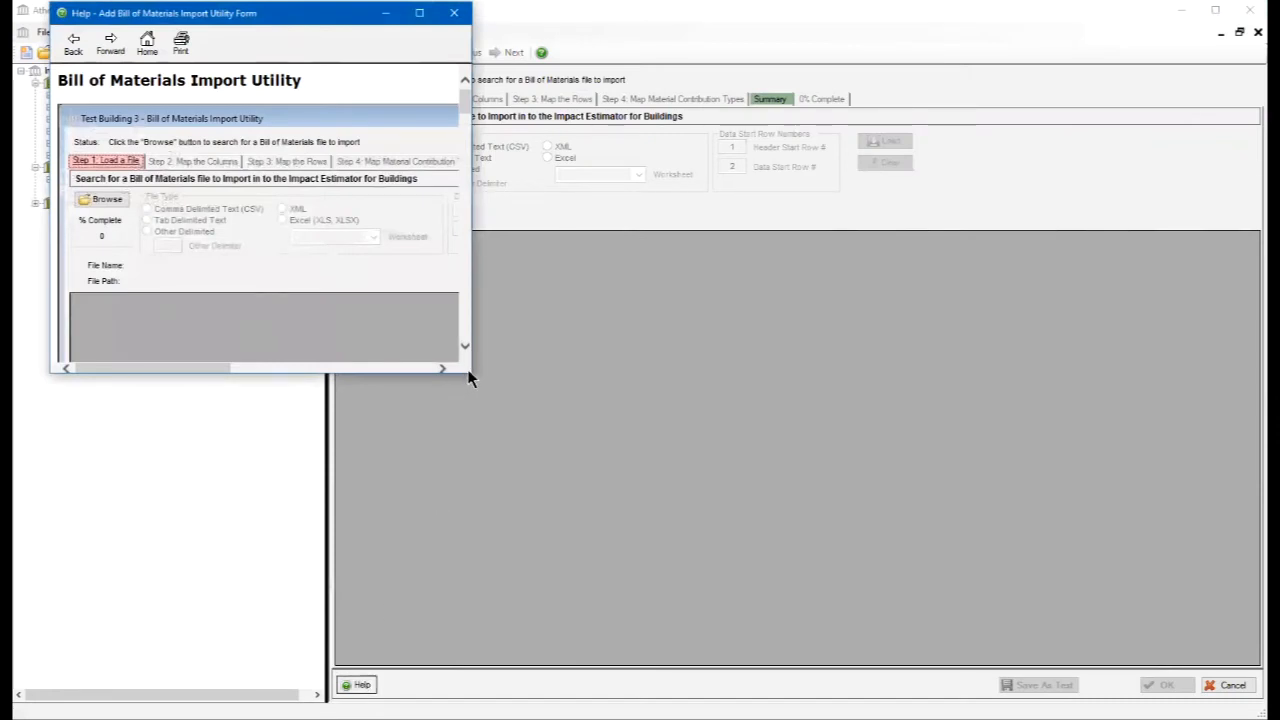
{"action": "left_click_drag", "start_coordinate": [473, 368], "coordinate": [1065, 368]}
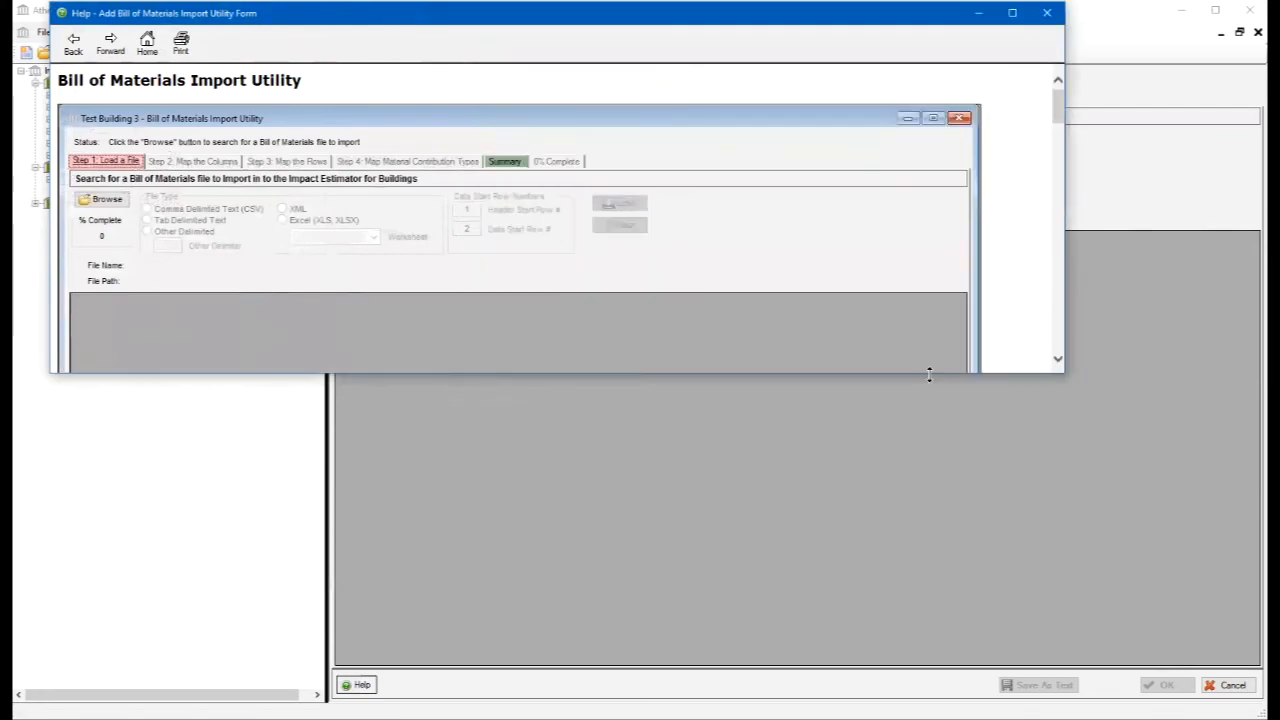
{"action": "left_click_drag", "start_coordinate": [929, 375], "coordinate": [960, 664]}
{"action": "left_click_drag", "start_coordinate": [1060, 206], "coordinate": [1050, 68]}
{"action": "left_click", "coordinate": [1046, 12]}
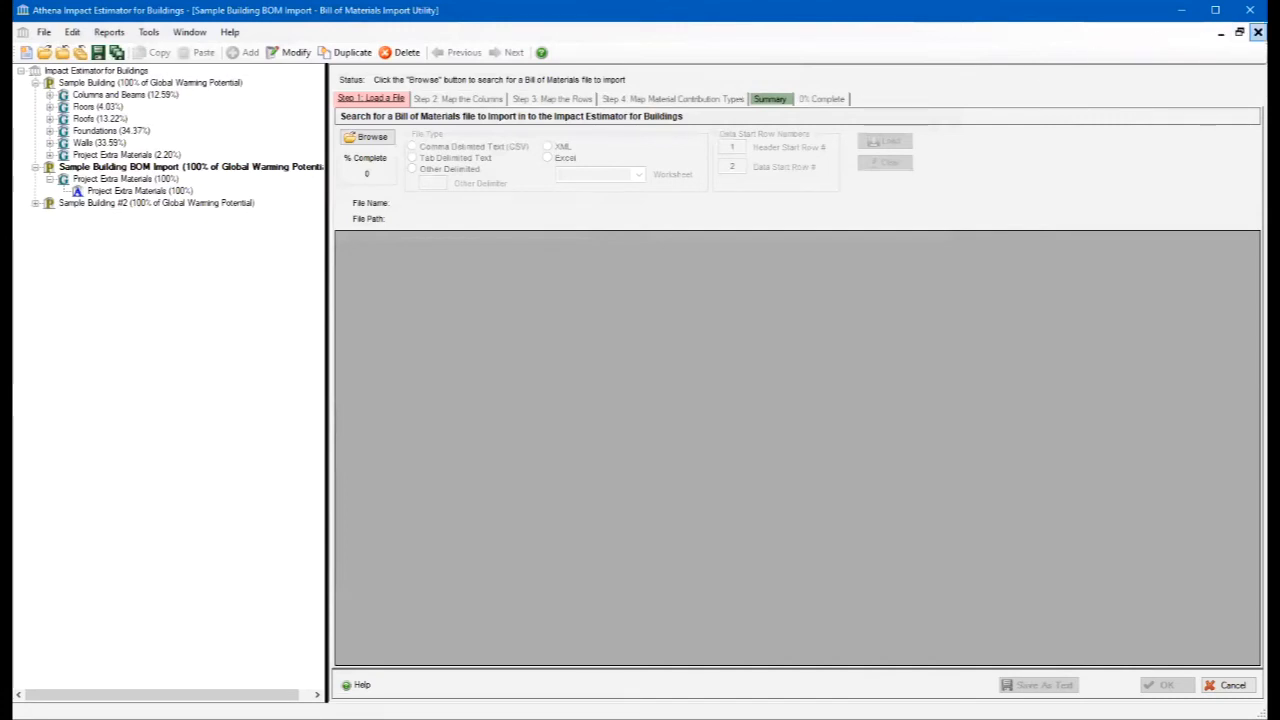
{"action": "left_click", "coordinate": [1258, 32]}
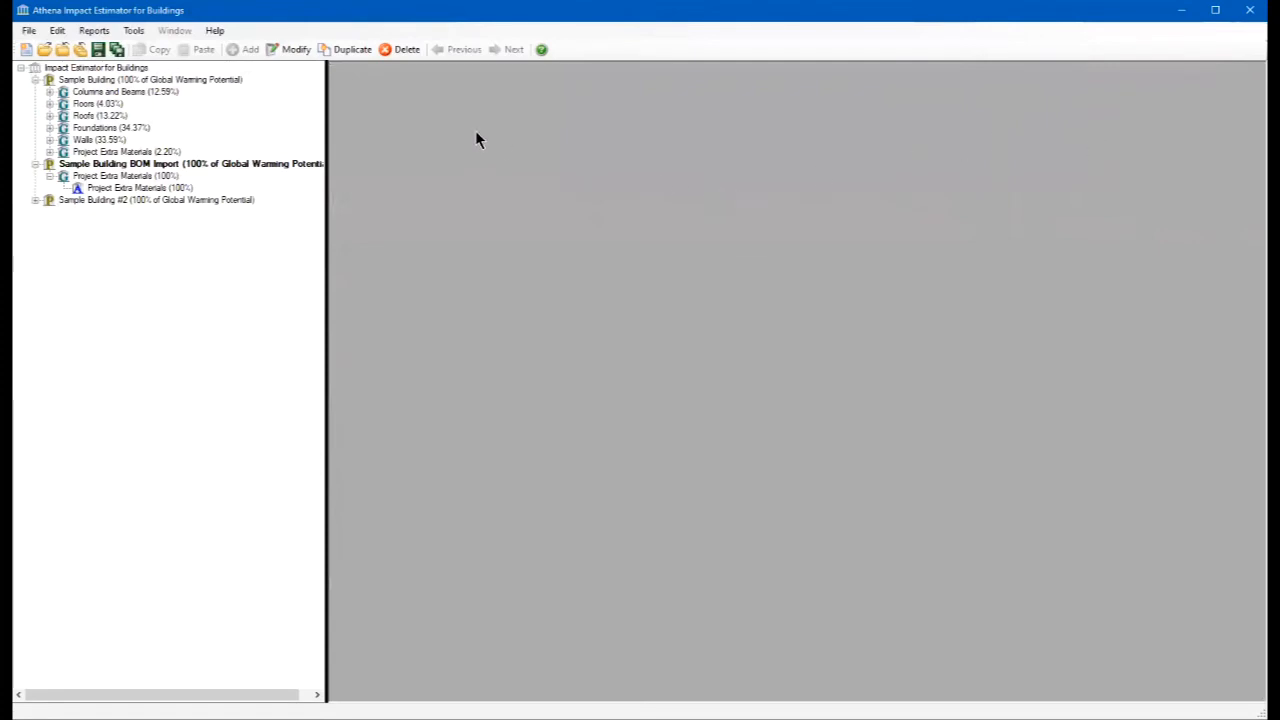
- Open the project reports, review the Bill of Materials report for Sample Building BOM Import in an enlarged window, and close that report
{"action": "left_click", "coordinate": [92, 31]}
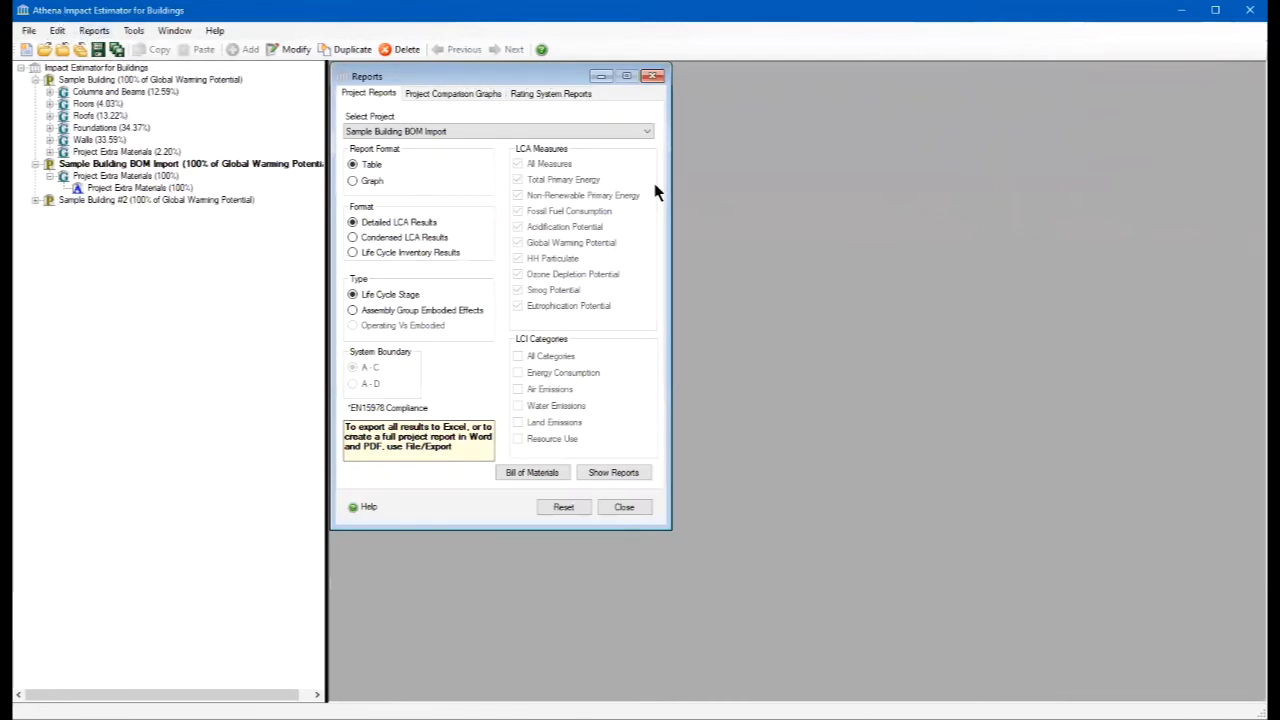
{"action": "left_click", "coordinate": [518, 472]}
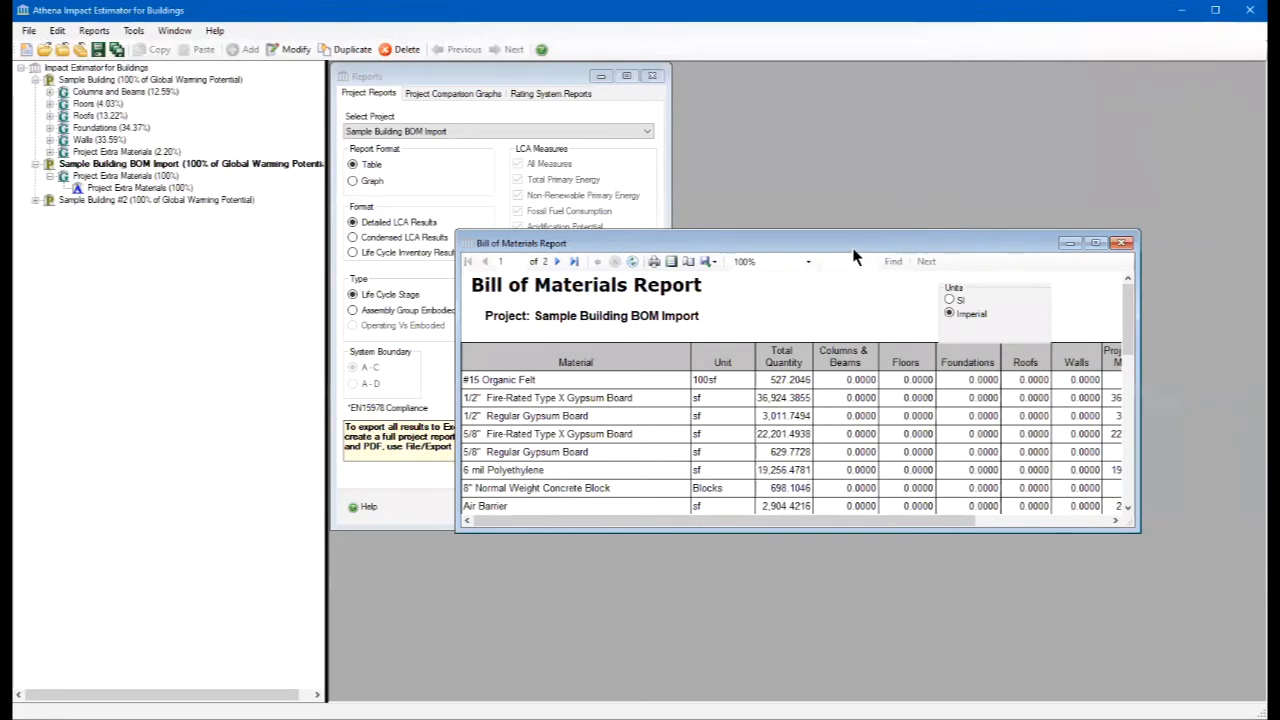
{"action": "left_click_drag", "start_coordinate": [853, 250], "coordinate": [738, 82]}
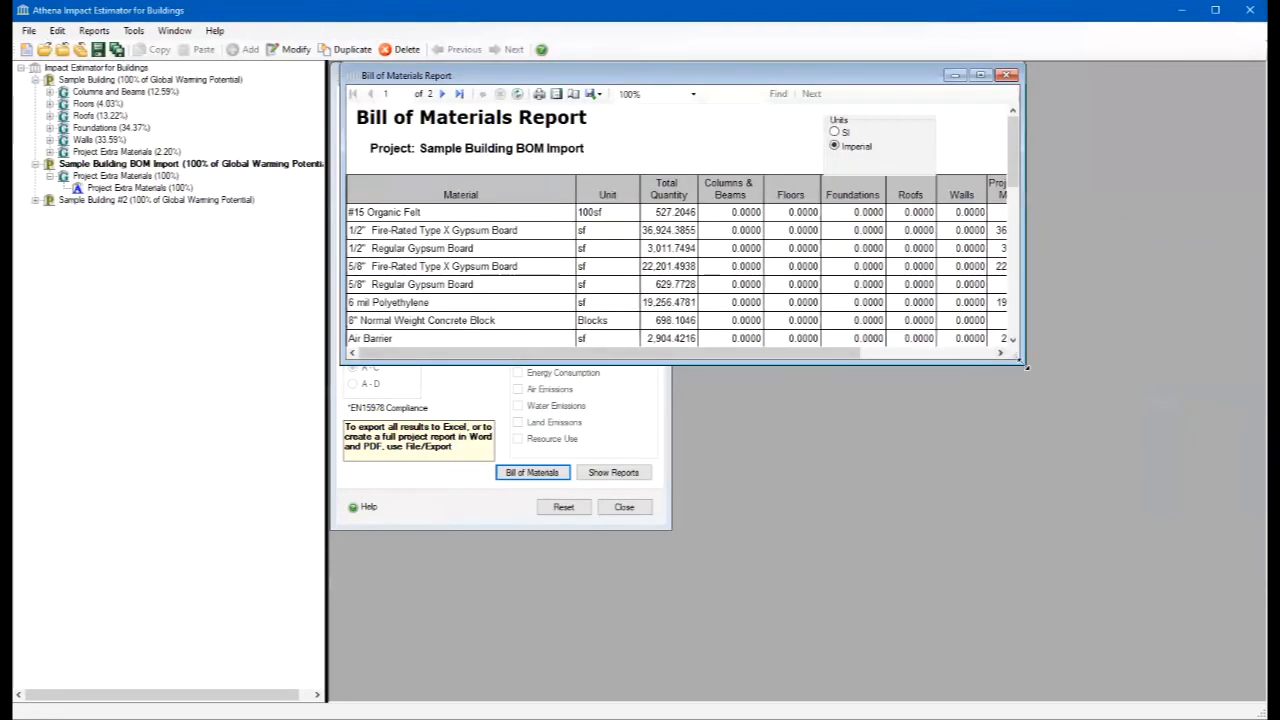
{"action": "left_click_drag", "start_coordinate": [1022, 364], "coordinate": [1184, 664]}
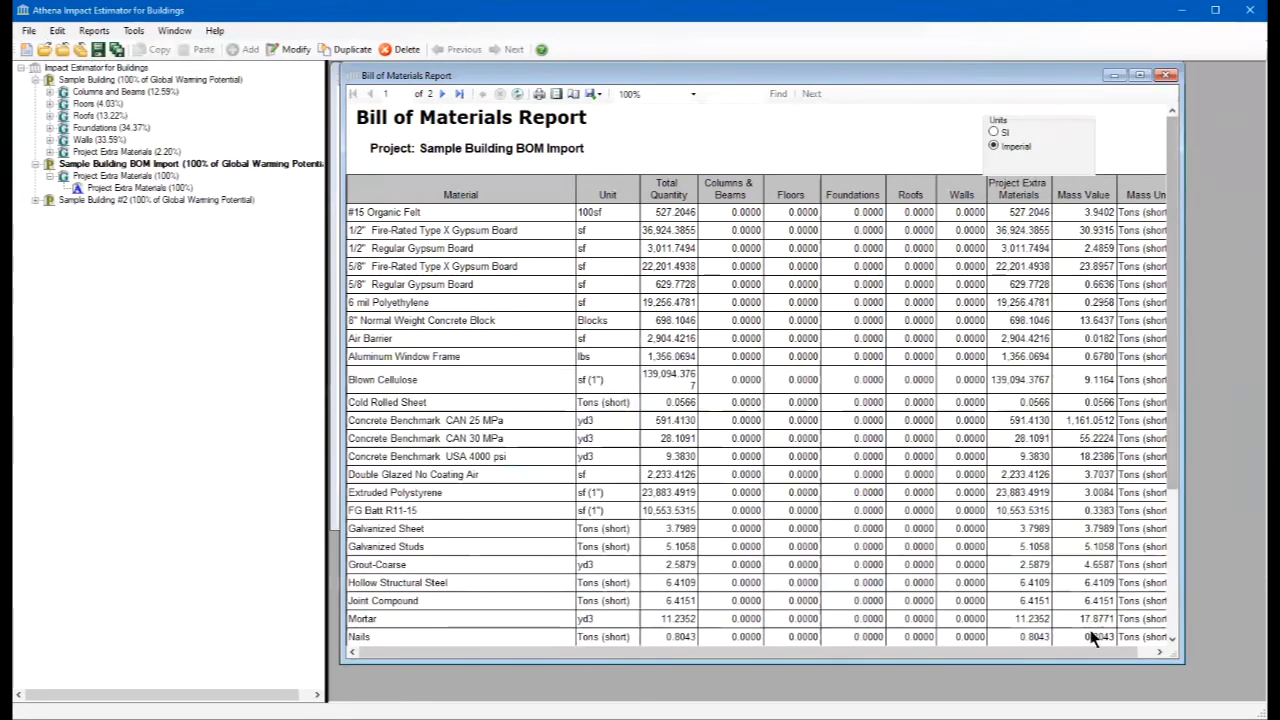
{"action": "left_click_drag", "start_coordinate": [1088, 657], "coordinate": [1059, 653]}
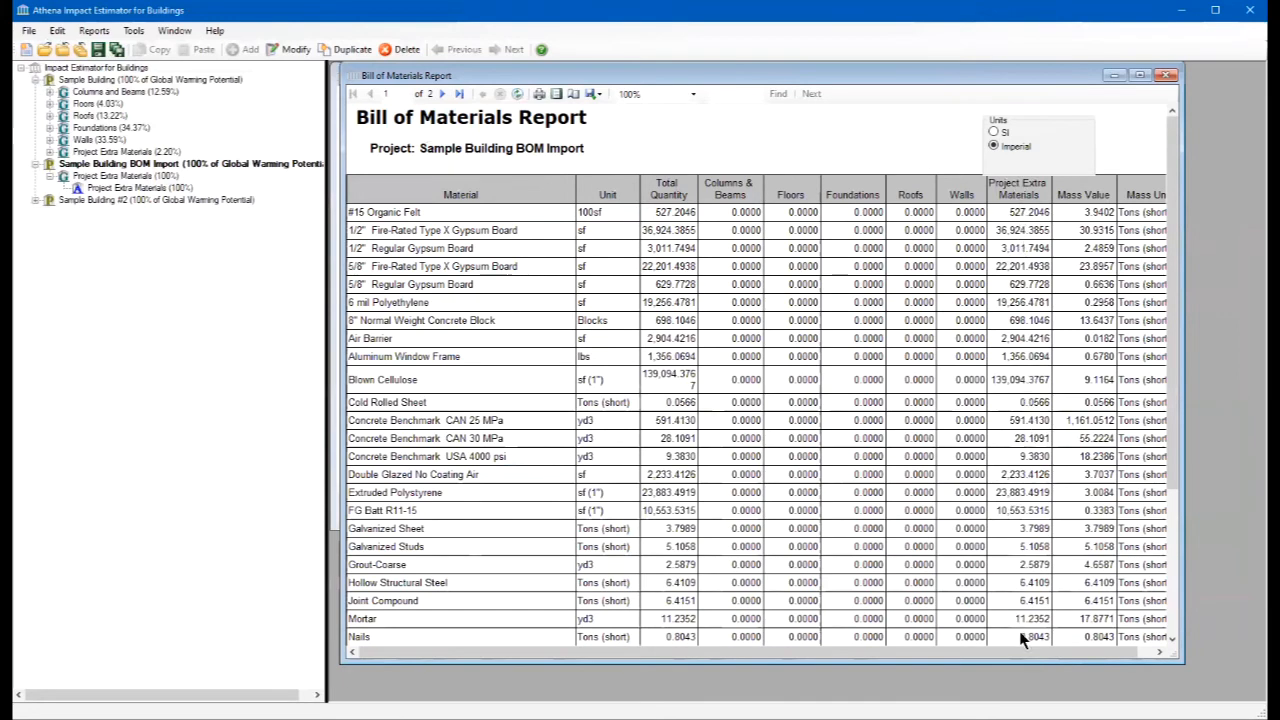
{"action": "left_click", "coordinate": [1165, 75]}
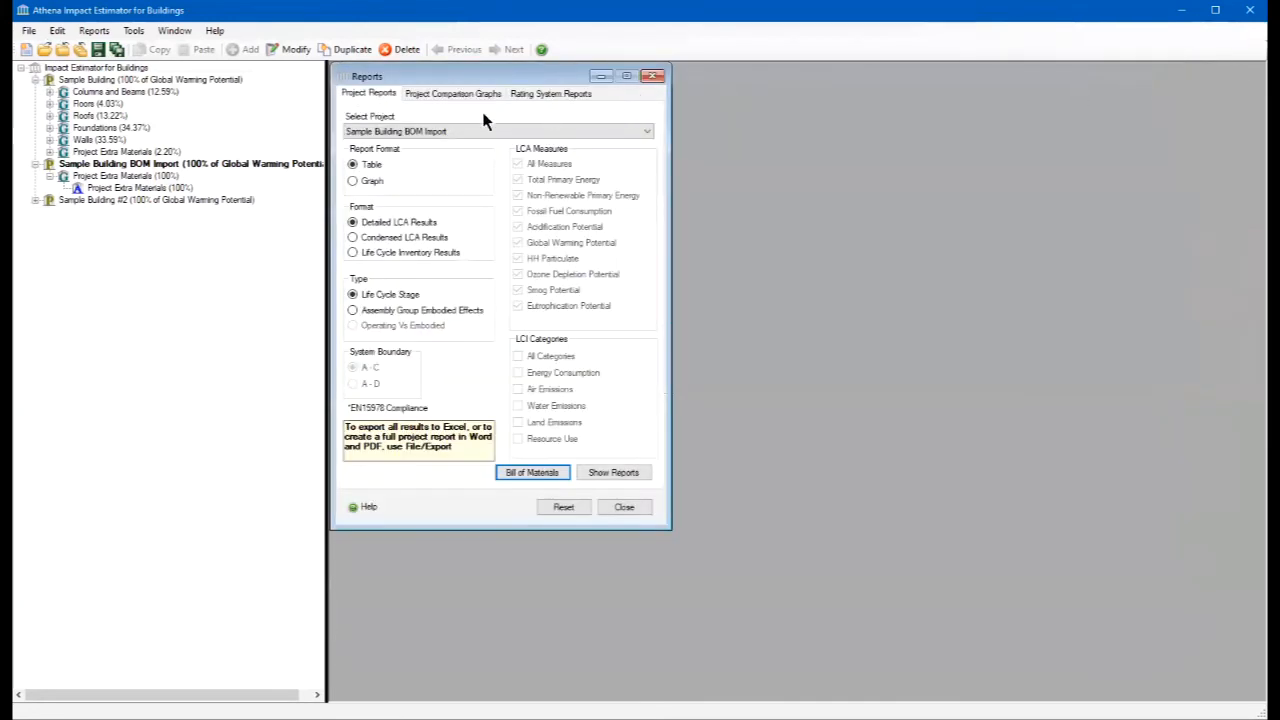
- Show Sample Building's Bill of Materials report, review its quantities by assembly group in an enlarged window, and close it
{"action": "left_click", "coordinate": [429, 131]}
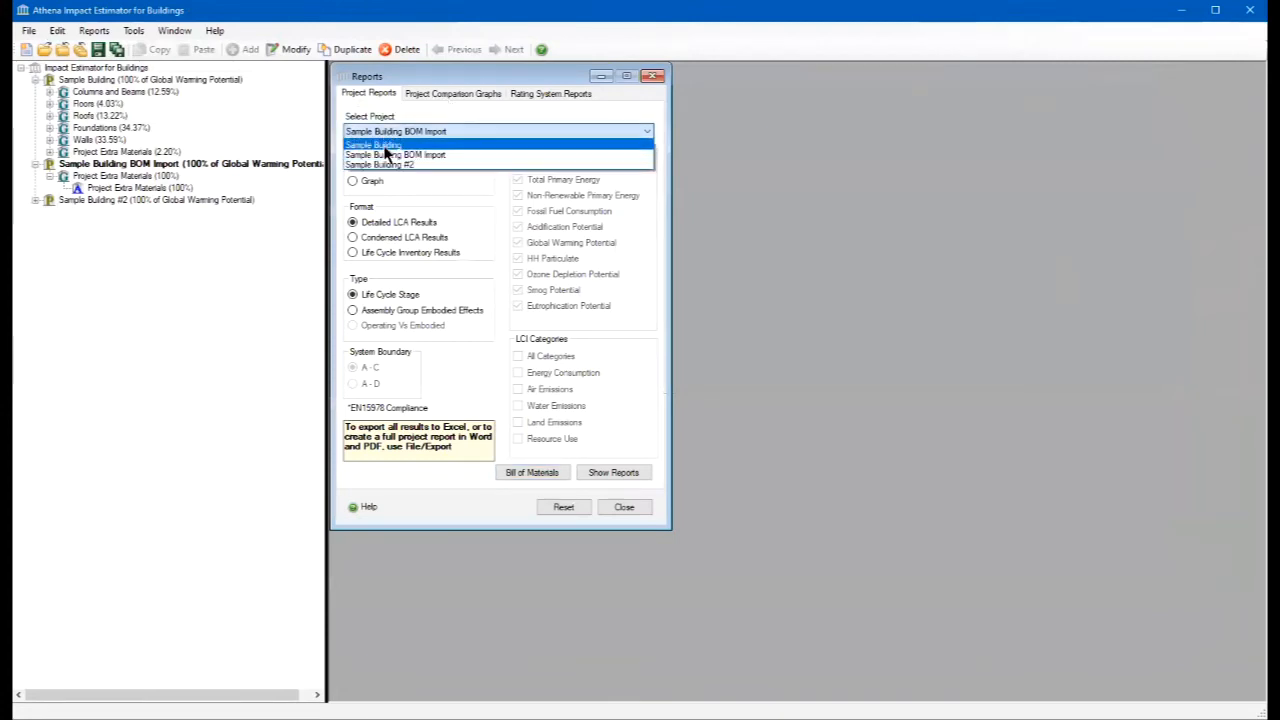
{"action": "left_click", "coordinate": [384, 146]}
{"action": "left_click", "coordinate": [543, 478]}
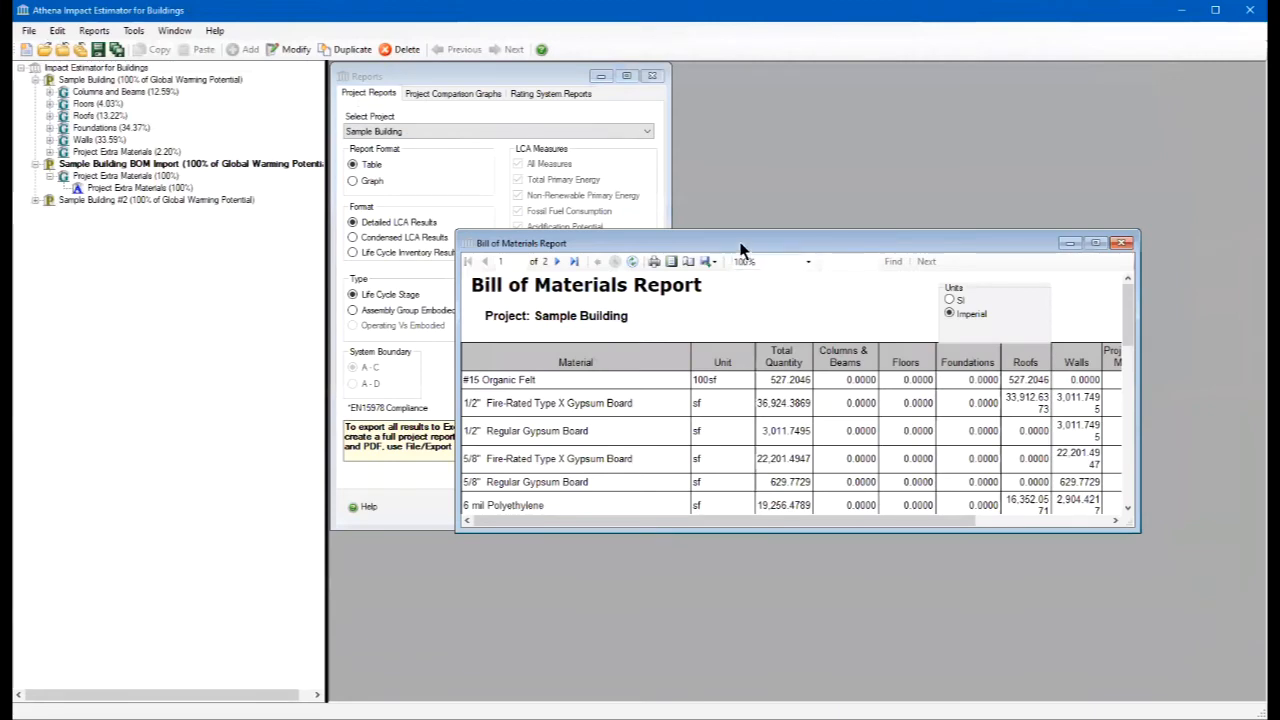
{"action": "left_click_drag", "start_coordinate": [738, 246], "coordinate": [614, 74]}
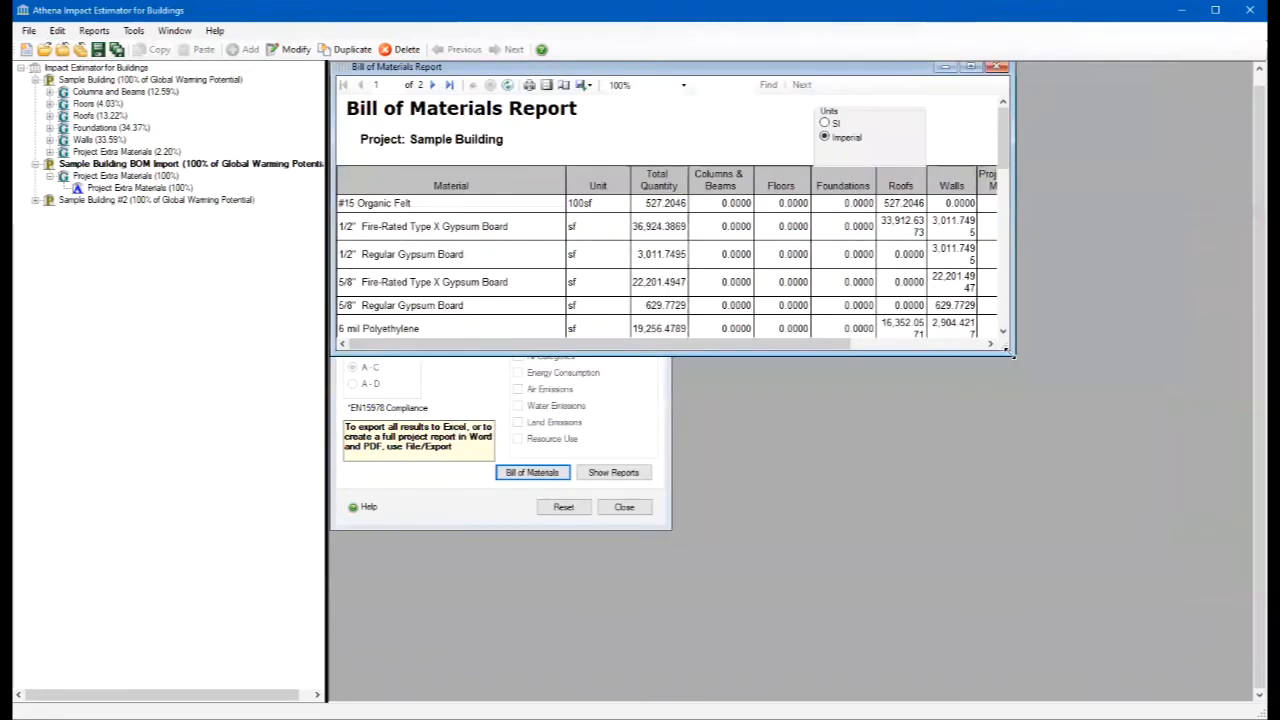
{"action": "left_click_drag", "start_coordinate": [1012, 355], "coordinate": [1183, 688]}
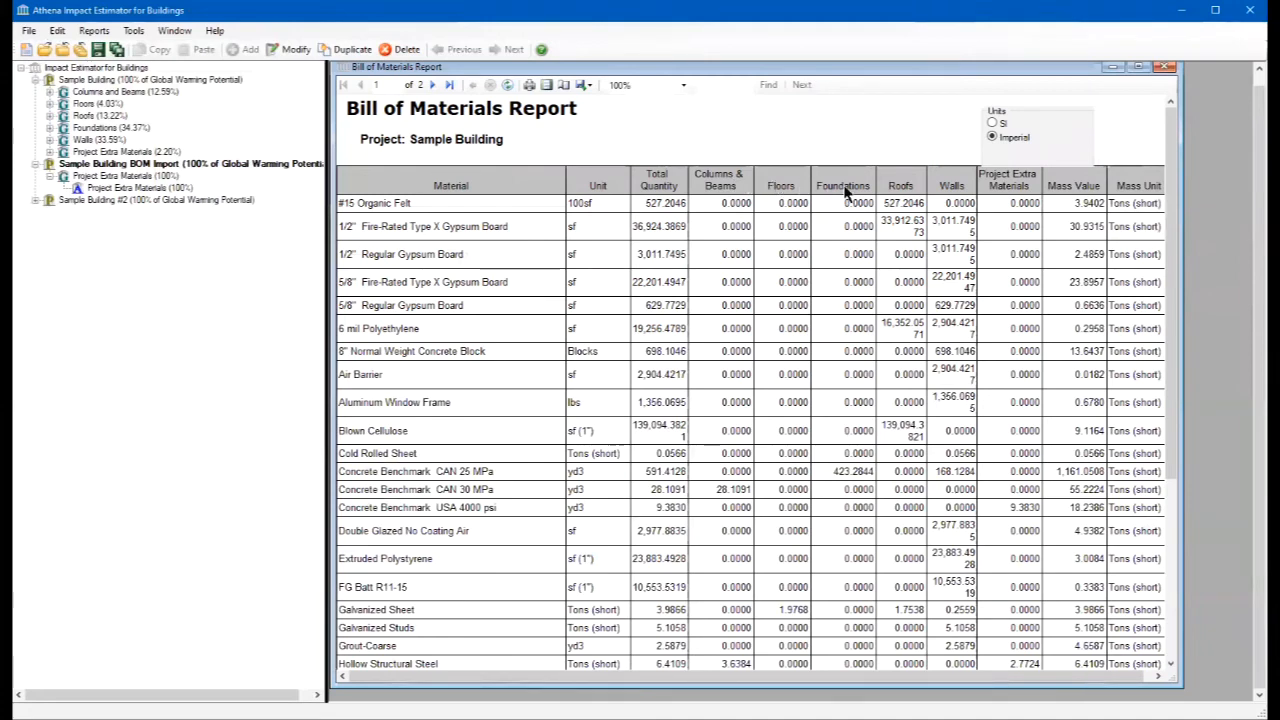
{"action": "left_click", "coordinate": [1164, 66]}
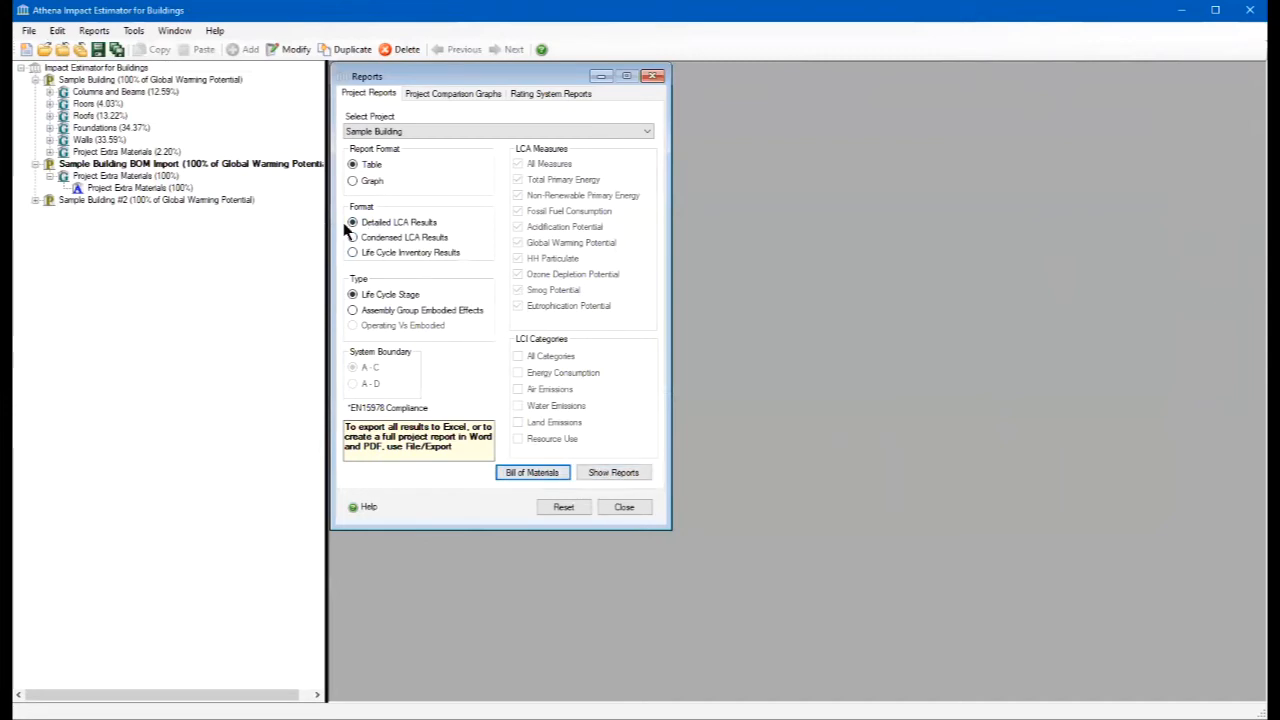
- Show Sample Building's detailed LCA results table by life cycle stage, maximize it, and examine all stages through the total effects
{"action": "left_click", "coordinate": [595, 474]}
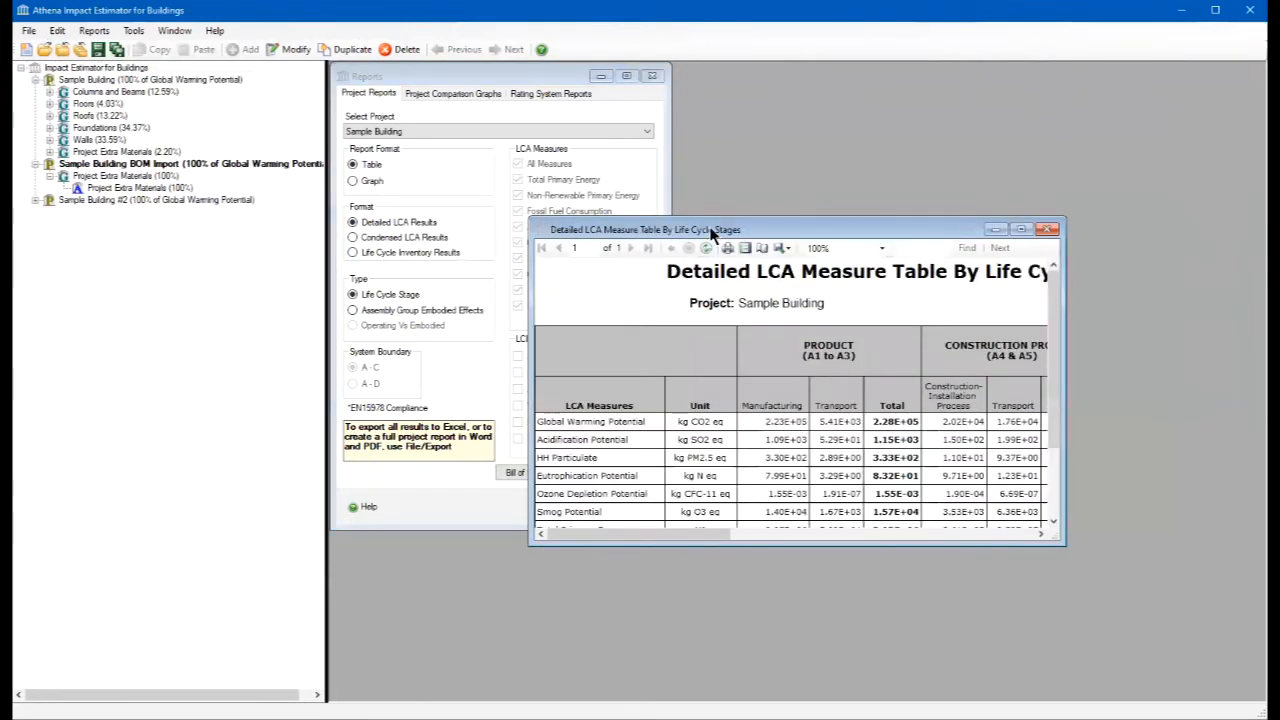
{"action": "left_click_drag", "start_coordinate": [718, 230], "coordinate": [526, 98]}
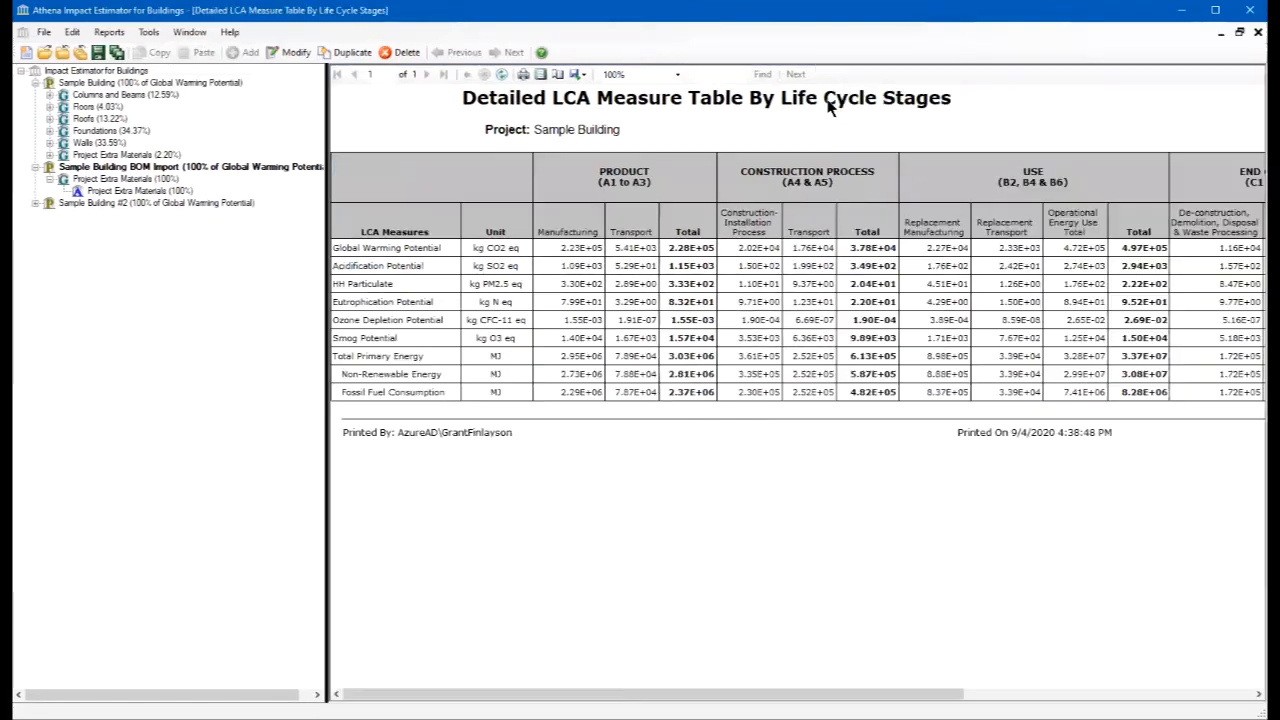
{"action": "left_click", "coordinate": [828, 96]}
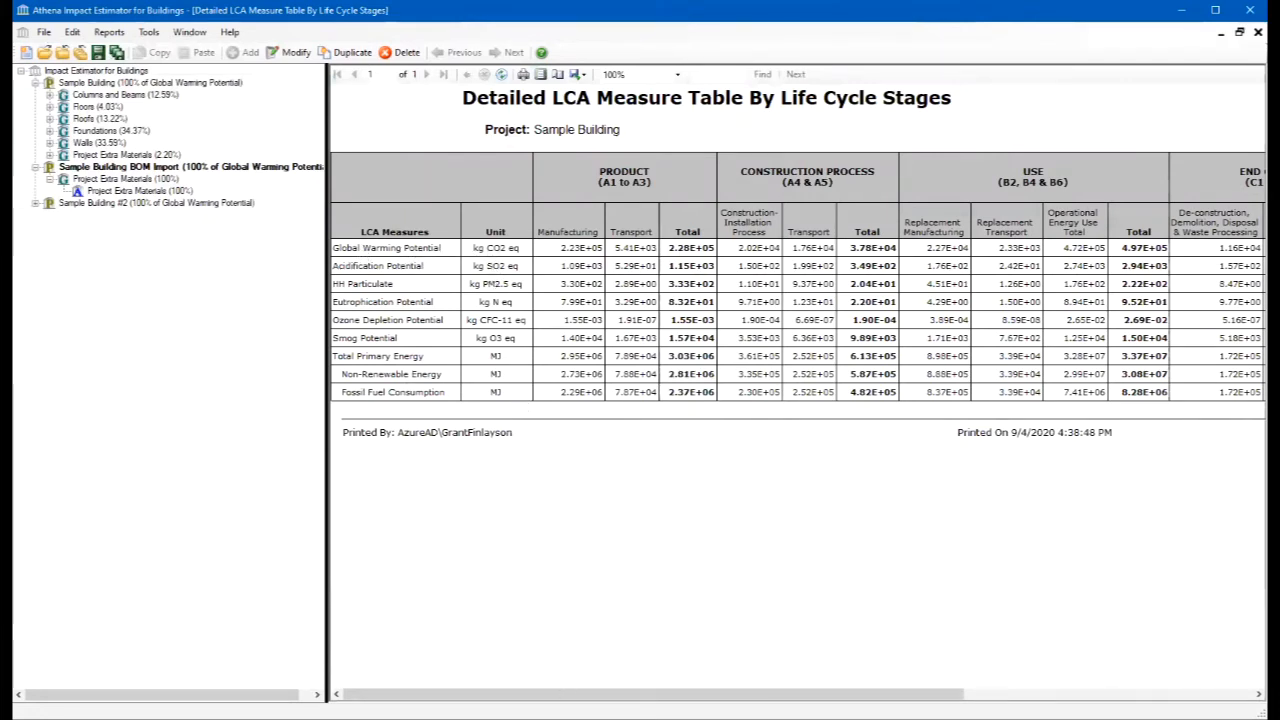
{"action": "mouse_move", "coordinate": [585, 694]}
{"action": "left_mouse_down"}
{"action": "mouse_move", "coordinate": [598, 694]}
{"action": "mouse_move", "coordinate": [584, 694]}
{"action": "left_mouse_up"}
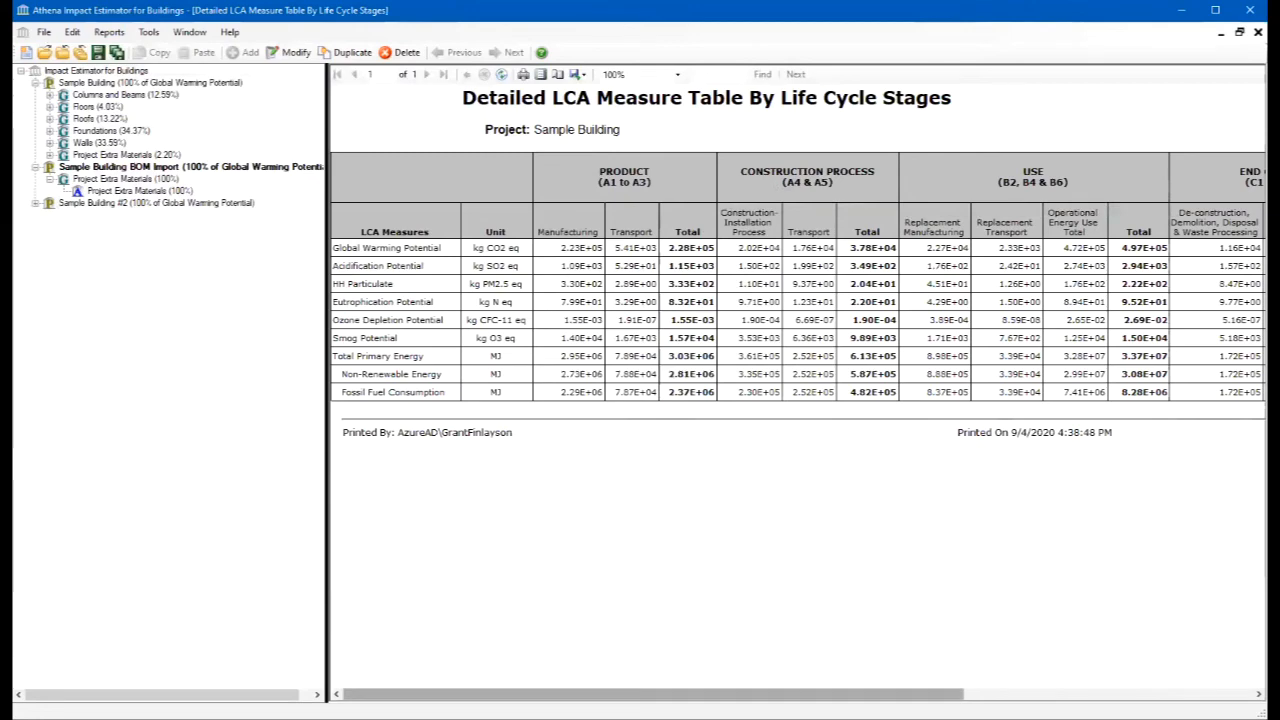
{"action": "left_click_drag", "start_coordinate": [851, 688], "coordinate": [1165, 665]}
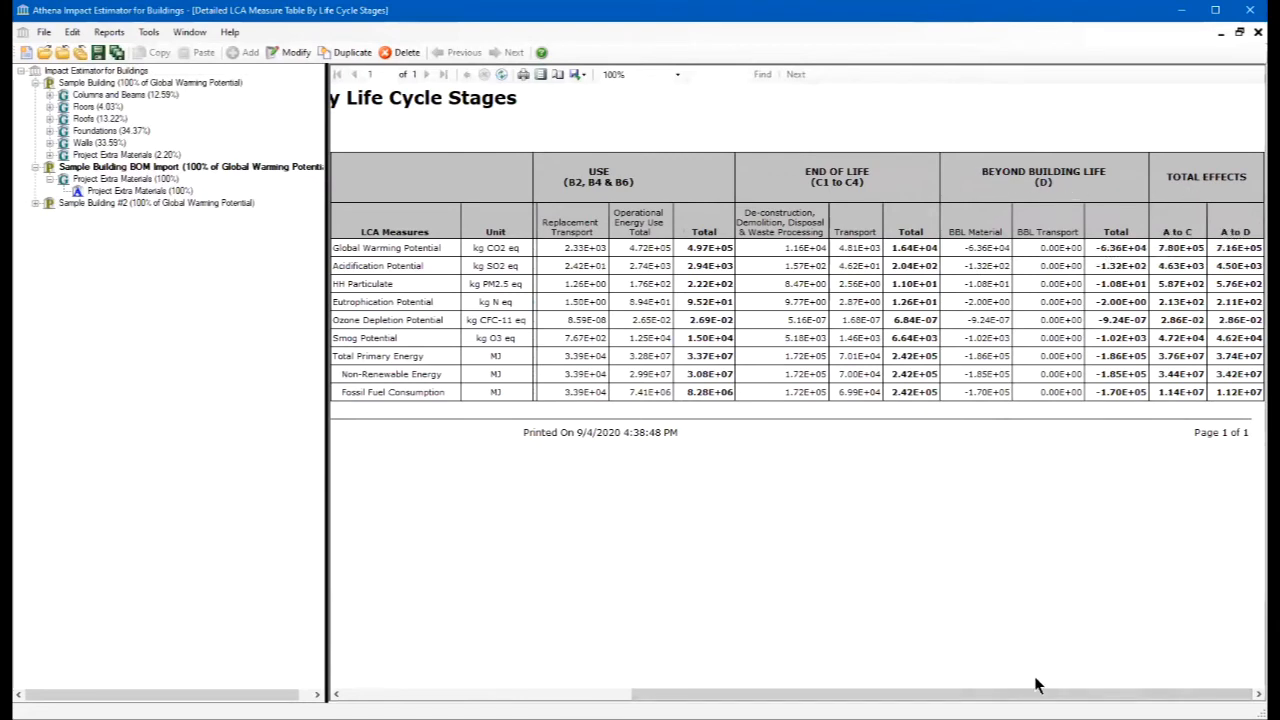
{"action": "left_click_drag", "start_coordinate": [1036, 692], "coordinate": [1034, 692]}
{"action": "left_click_drag", "start_coordinate": [1034, 692], "coordinate": [746, 692]}
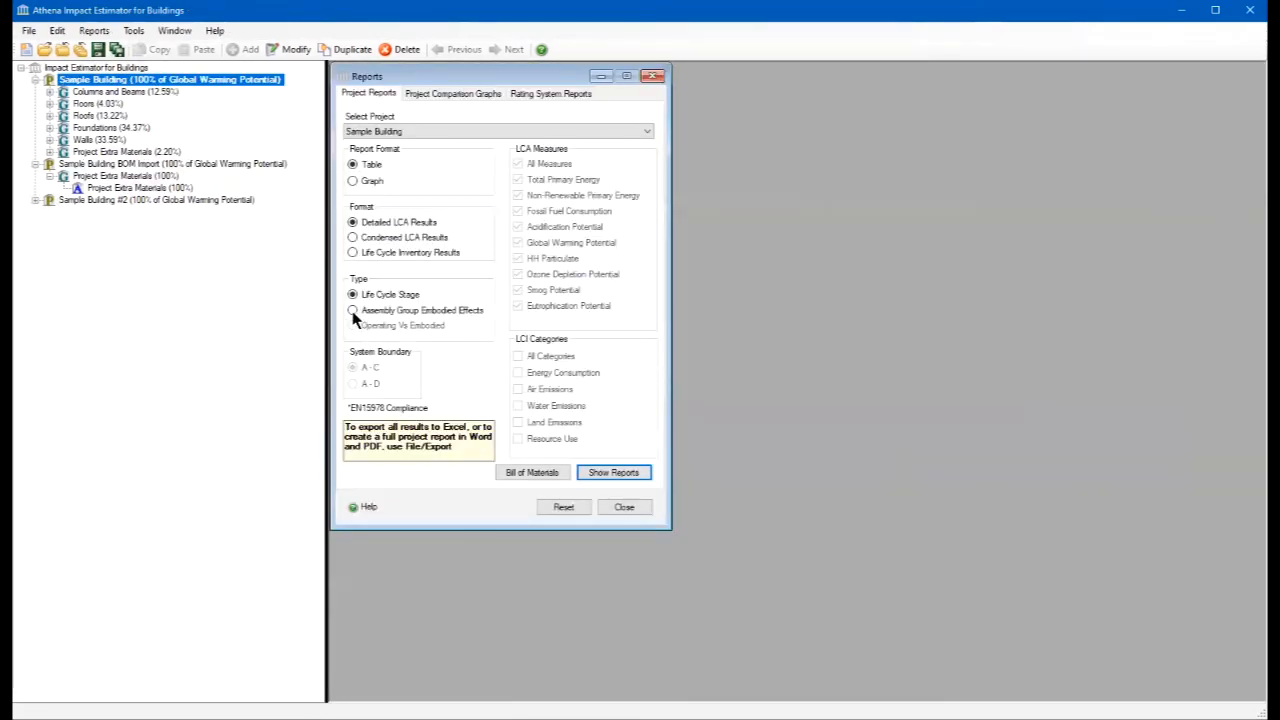
- Show Sample Building's detailed LCA table by assembly group embodied effects, with system boundary A - C, in a maximized window
{"action": "left_click", "coordinate": [353, 311]}
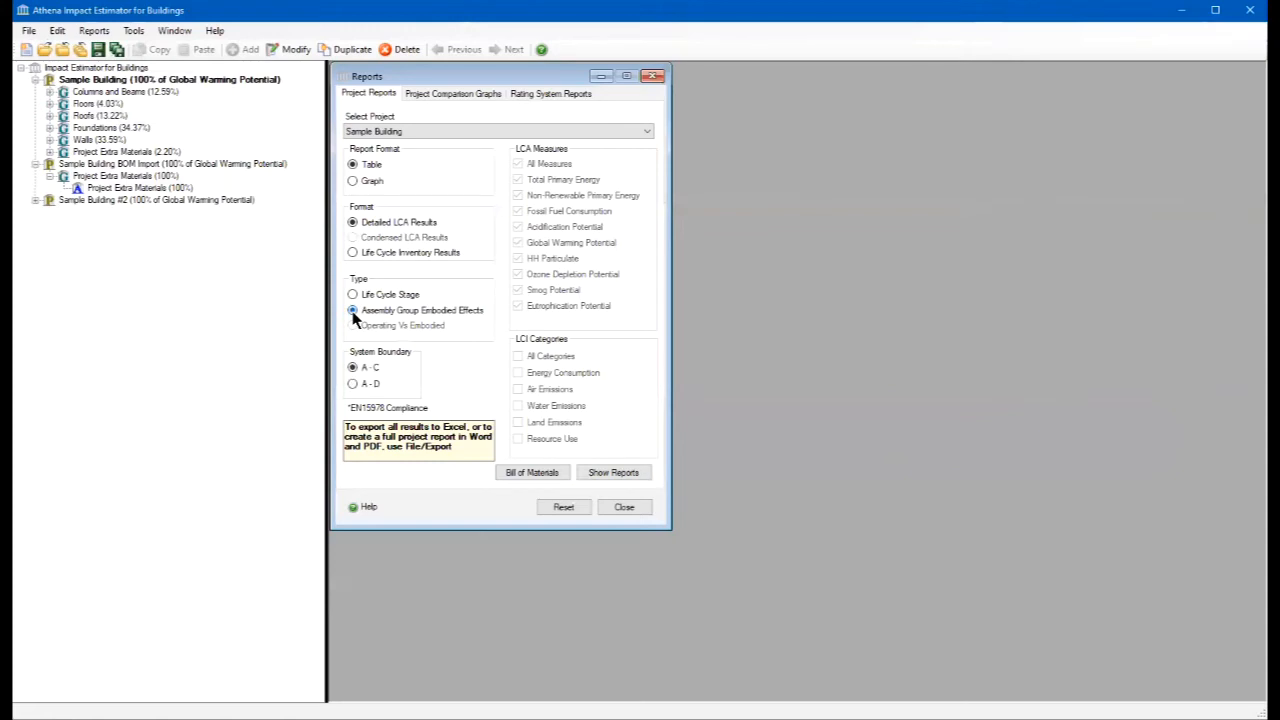
{"action": "left_click", "coordinate": [614, 472]}
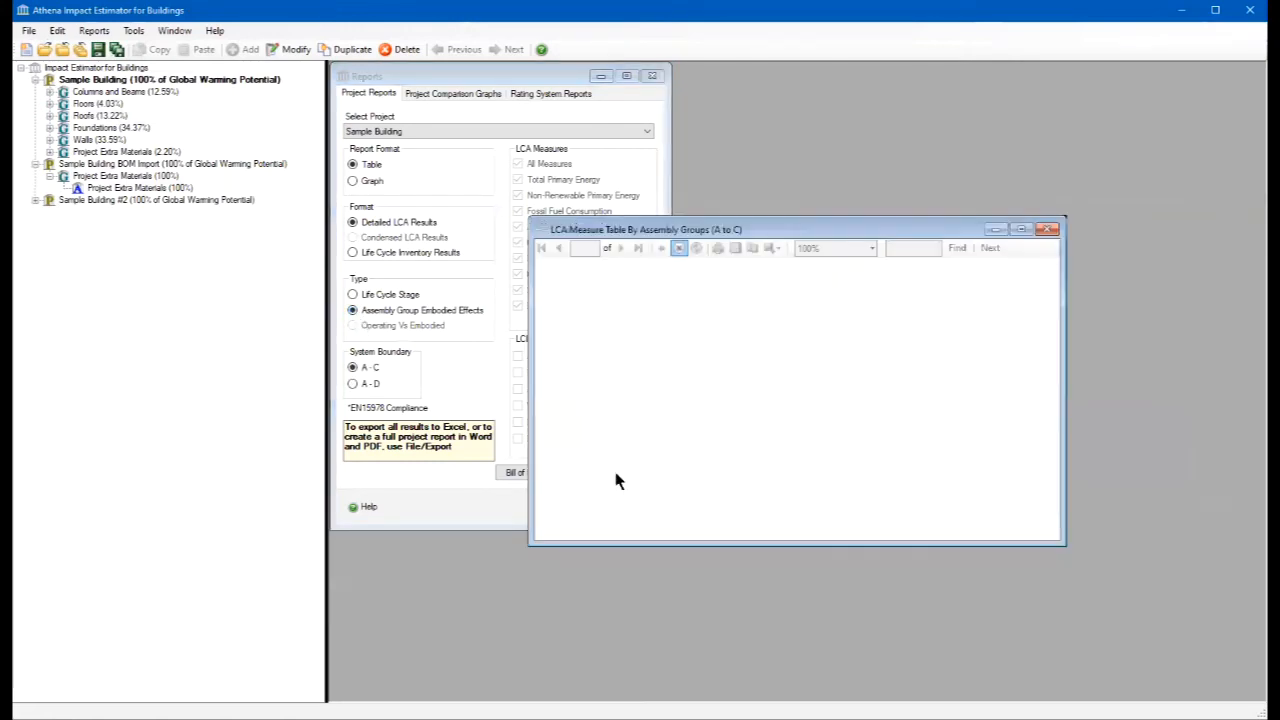
{"action": "left_click", "coordinate": [1022, 229]}
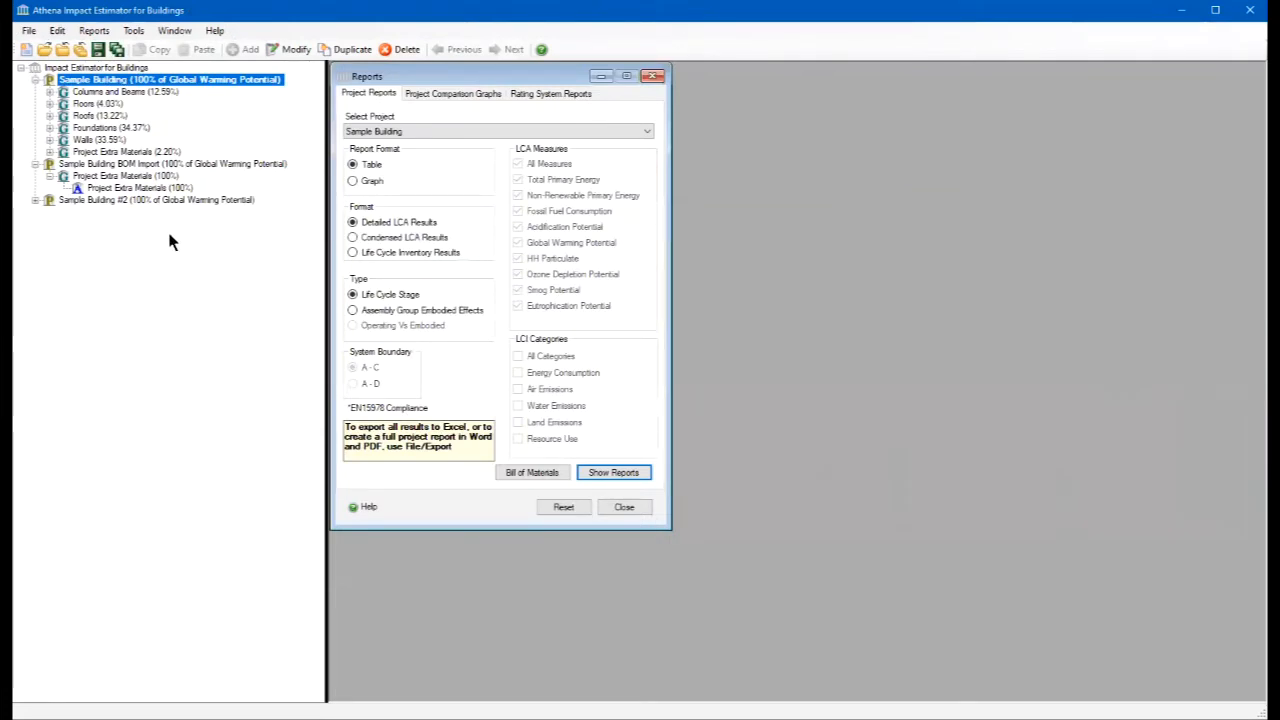
- Review the export options for the project report and the LCE reports to Excel, leaving without exporting
{"action": "left_click", "coordinate": [29, 31]}
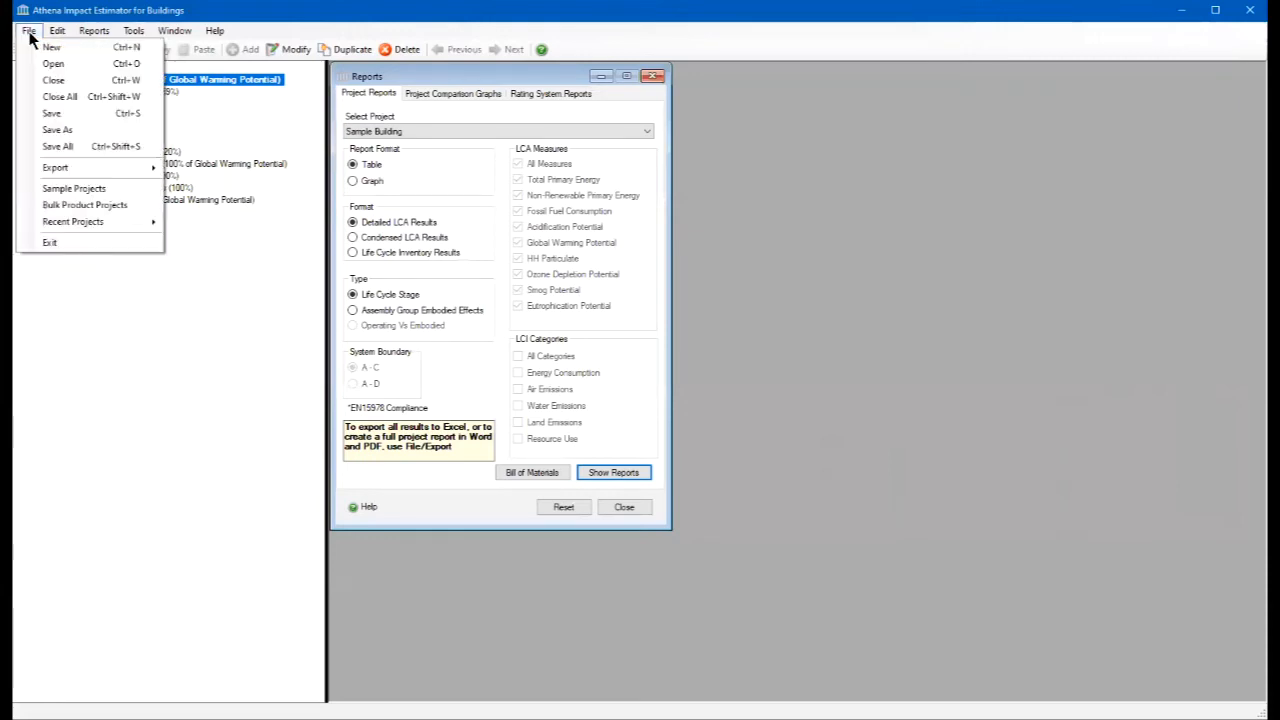
{"action": "mouse_move", "coordinate": [60, 172]}
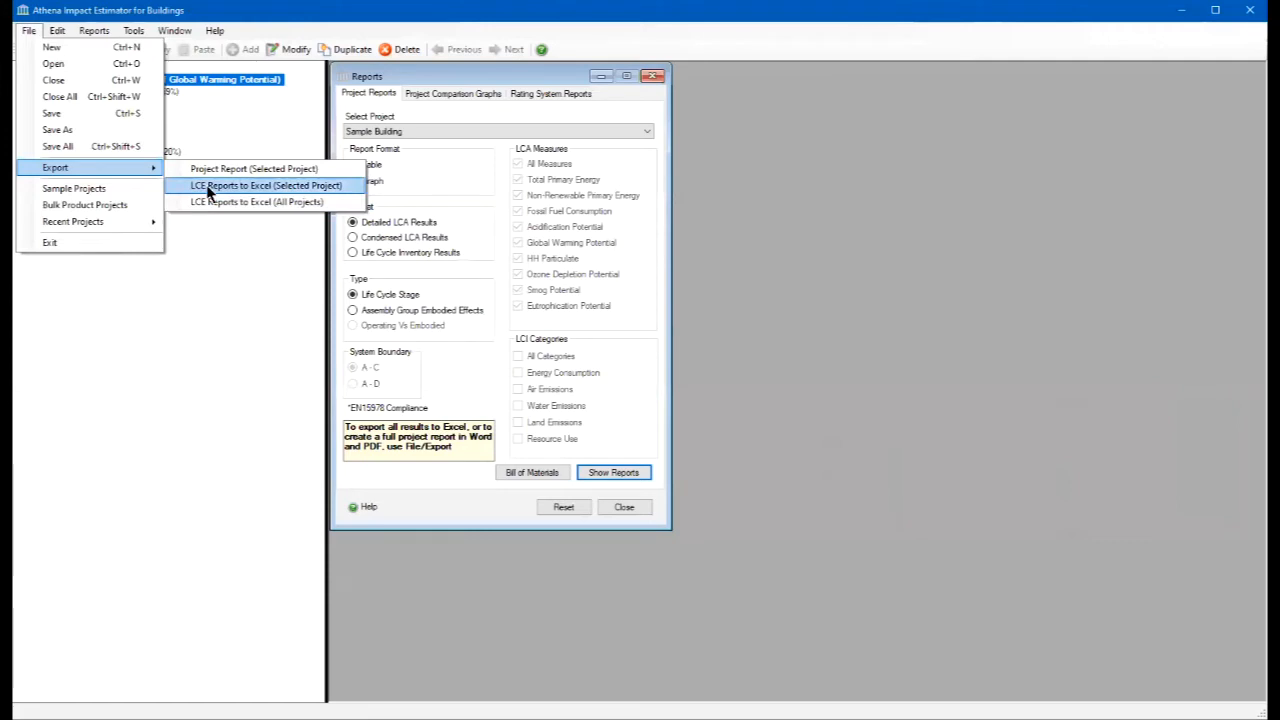
{"action": "left_click", "coordinate": [700, 249]}
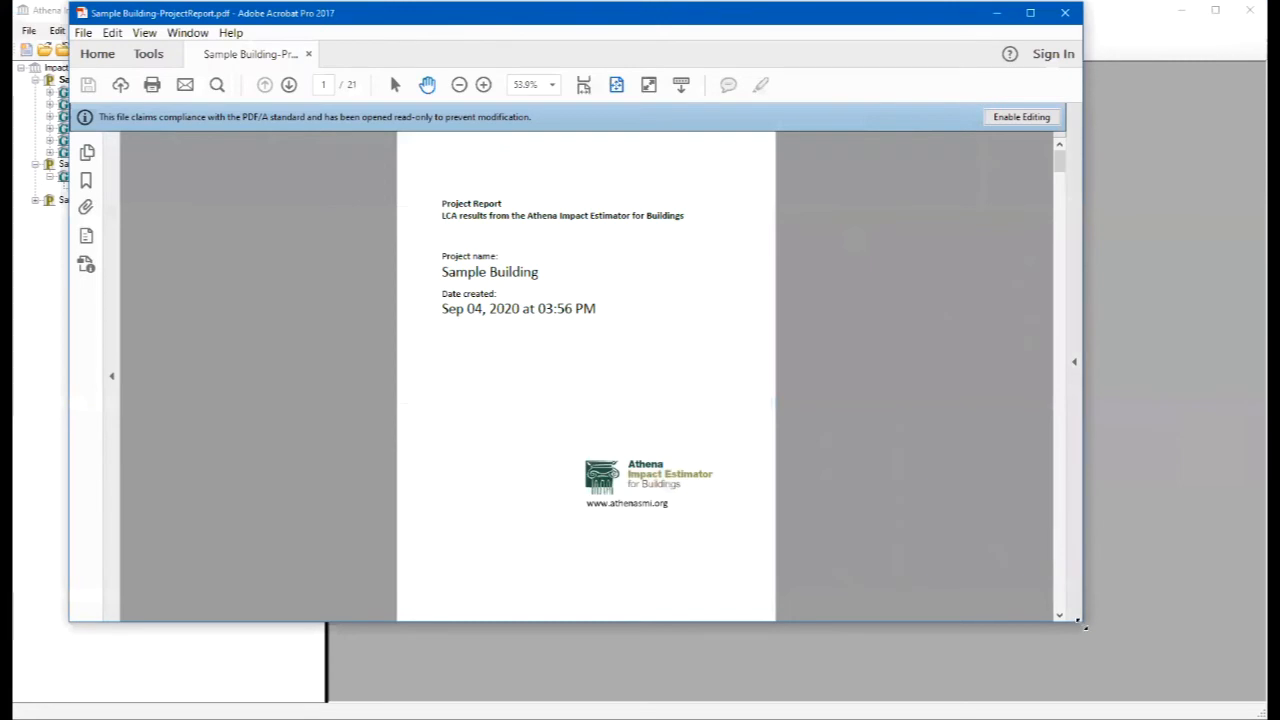
- Enlarge Sample Building-ProjectReport.pdf in Adobe Acrobat, look through it up to the System boundary table, and magnify the page to 100%
{"action": "left_click_drag", "start_coordinate": [1084, 624], "coordinate": [1226, 697]}
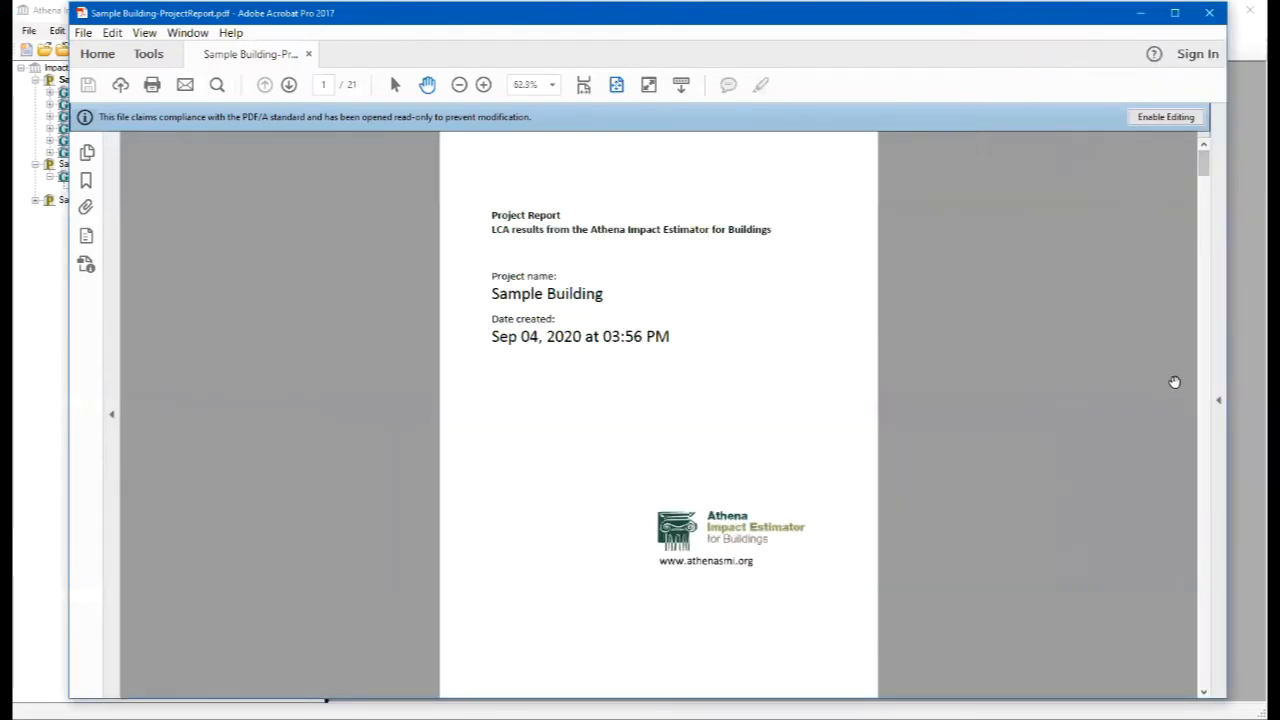
{"action": "scroll", "coordinate": [1204, 406], "scroll_direction": "down", "scroll_amount": 1}
{"action": "scroll", "coordinate": [1204, 413], "scroll_direction": "down", "scroll_amount": 1}
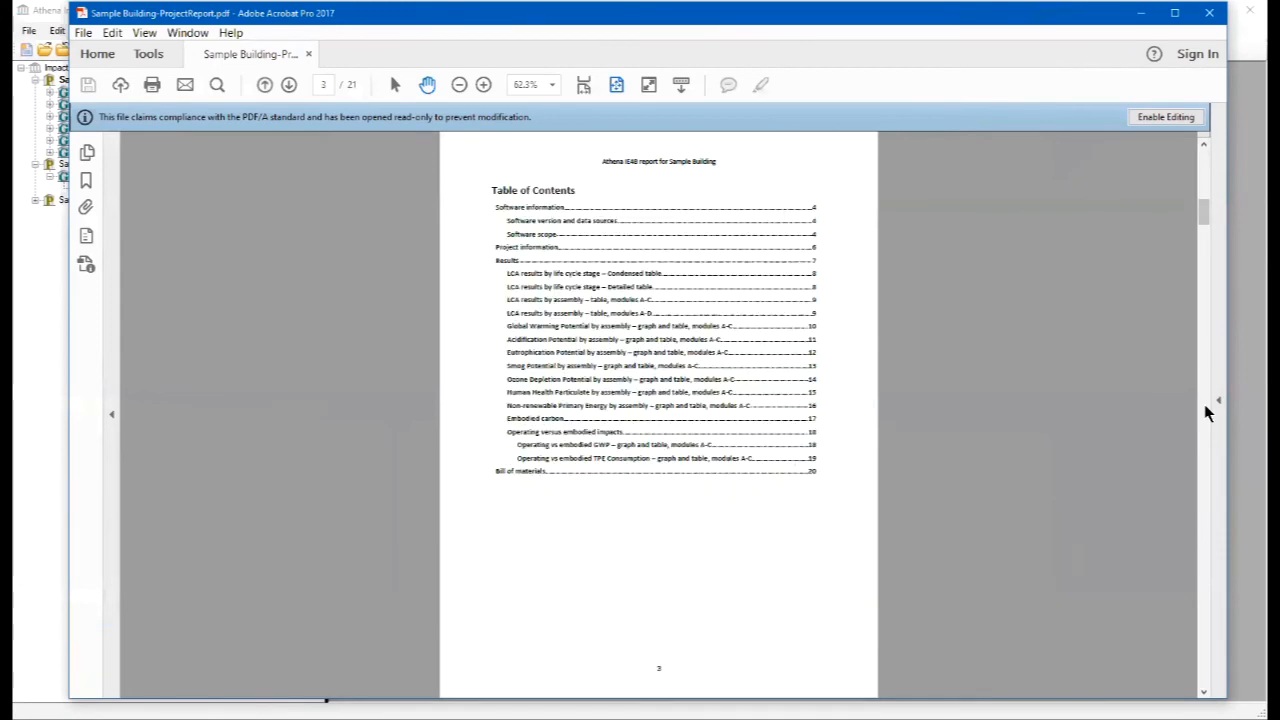
{"action": "scroll", "coordinate": [1204, 413], "scroll_direction": "down", "scroll_amount": 1}
{"action": "scroll", "coordinate": [1204, 413], "scroll_direction": "down", "scroll_amount": 1}
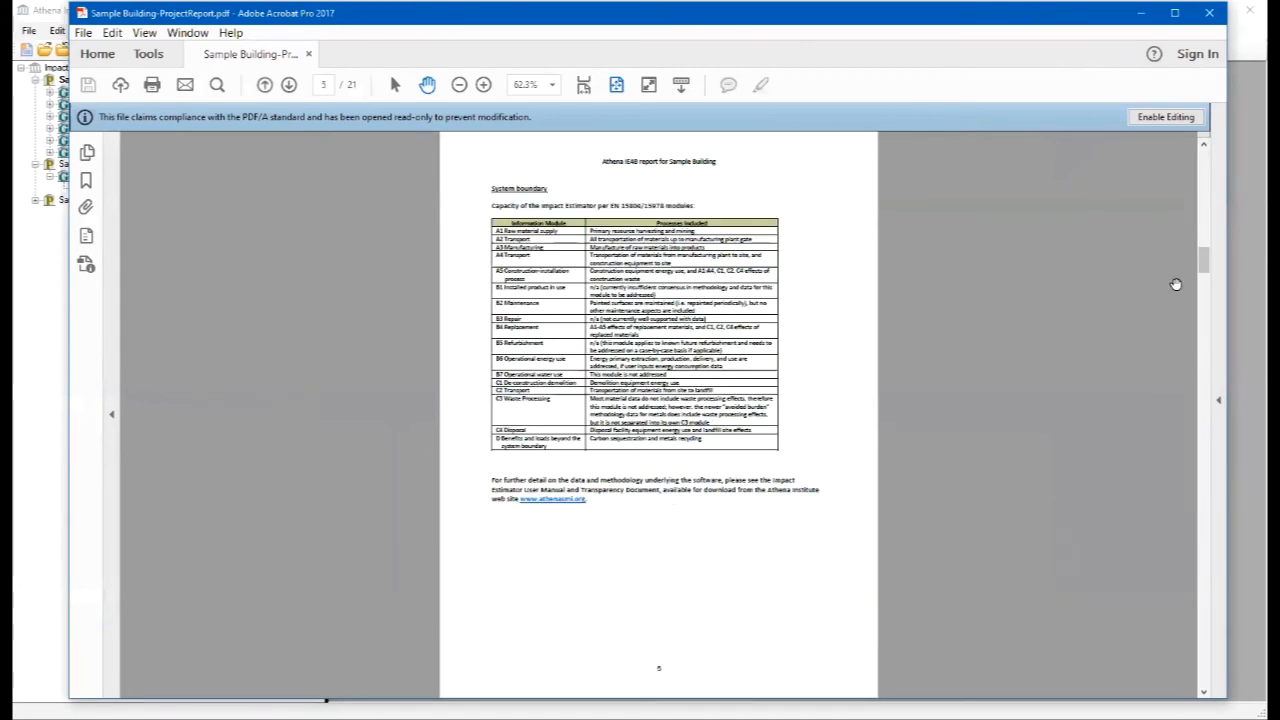
{"action": "left_click", "coordinate": [483, 86]}
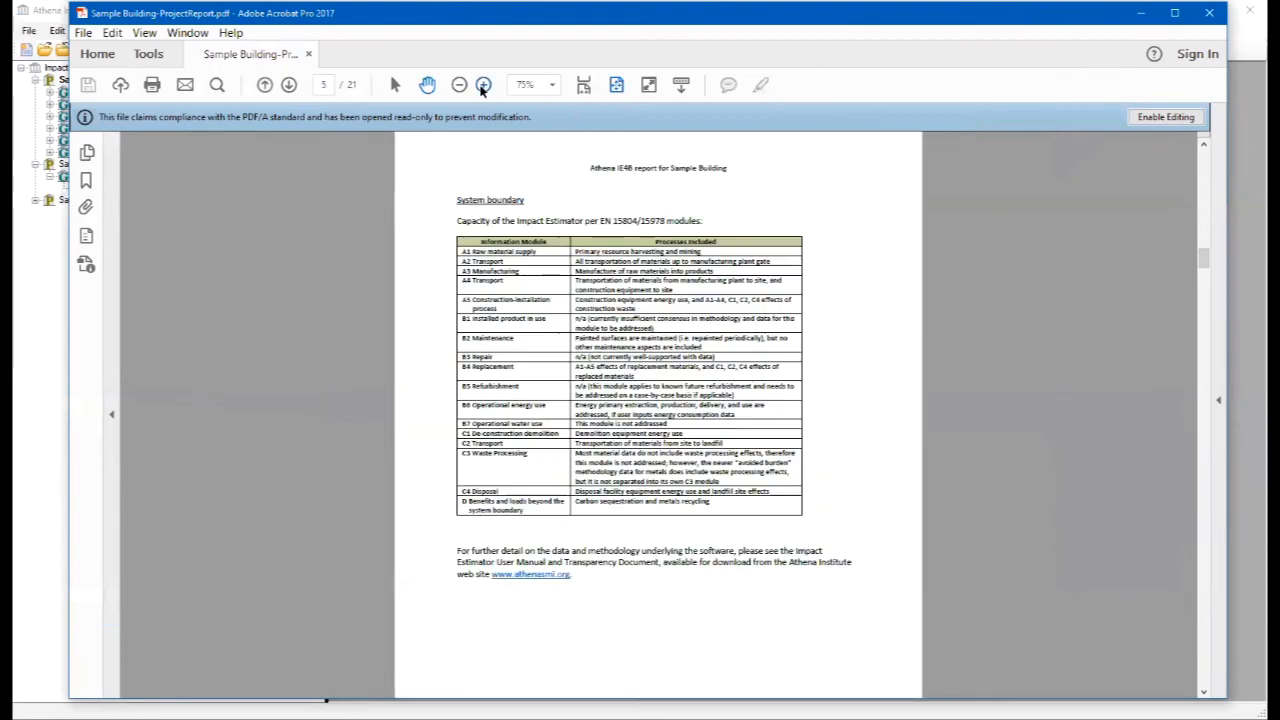
{"action": "left_click", "coordinate": [483, 86]}
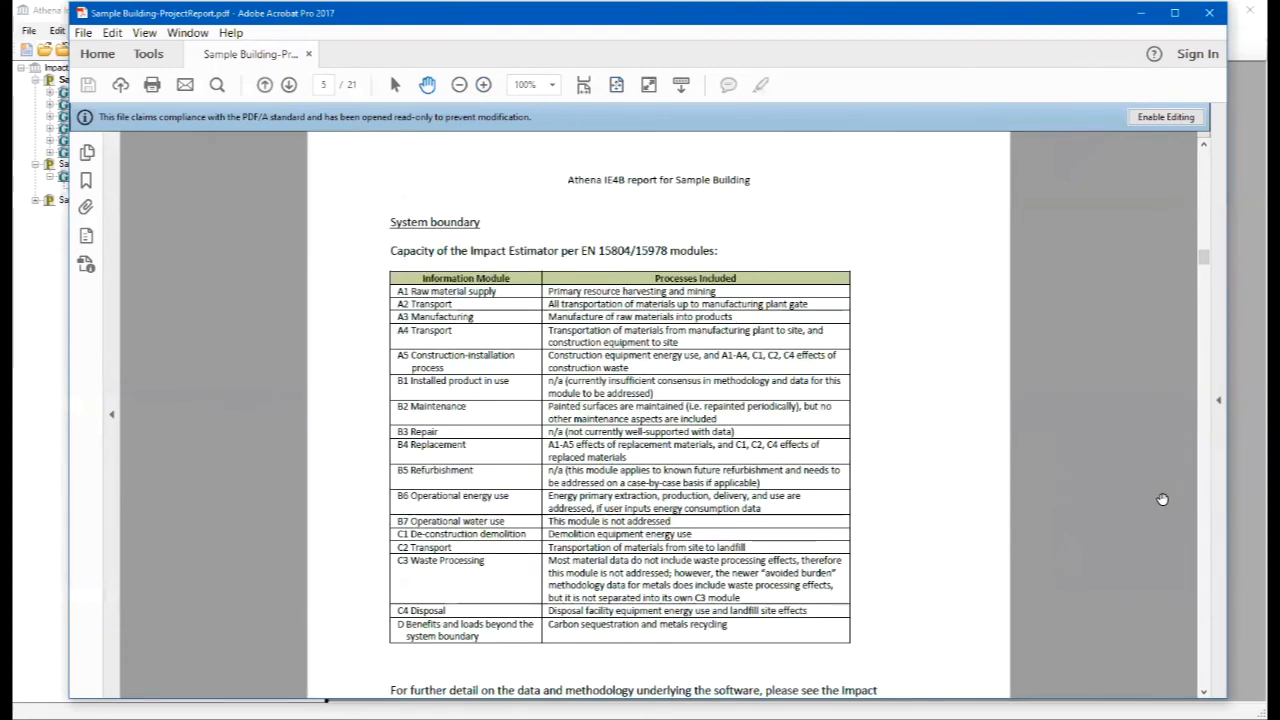
- Read Sample Building's project report from the project information through the LCA result tables to the Acidification Potential by assembly page
{"action": "scroll", "coordinate": [1206, 563], "scroll_direction": "down", "scroll_amount": 5}
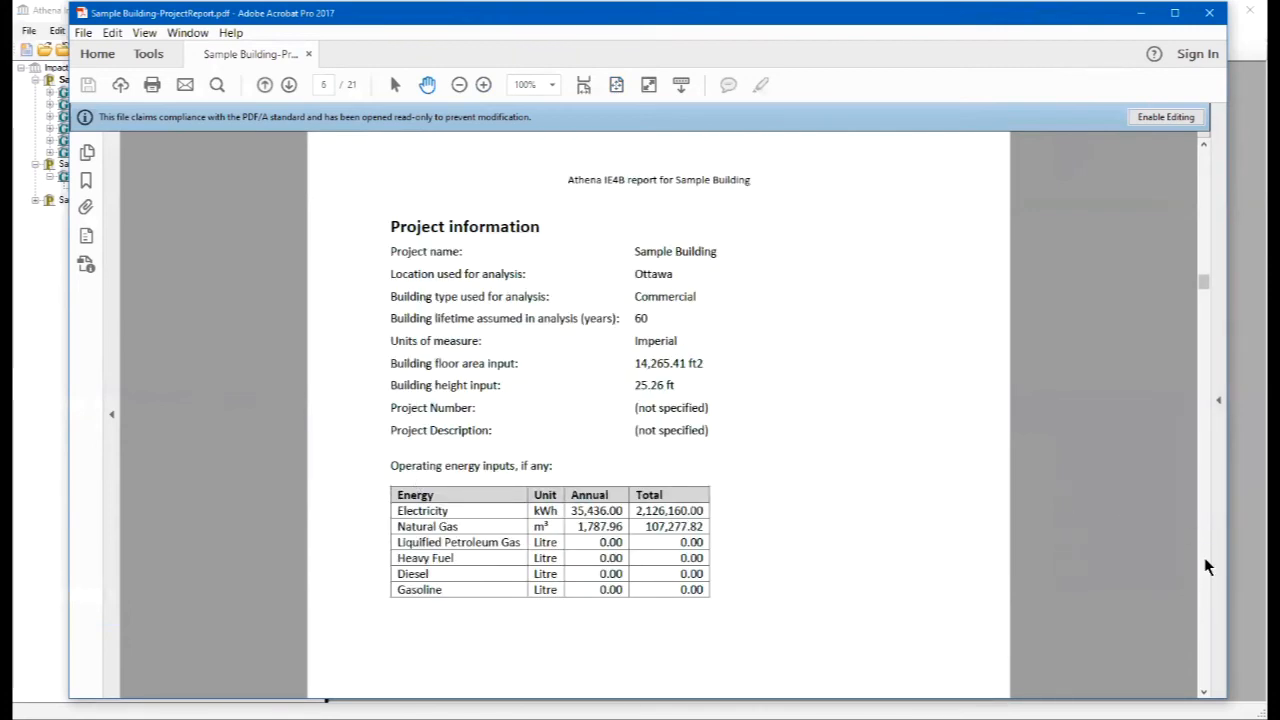
{"action": "scroll", "coordinate": [1205, 562], "scroll_direction": "down", "scroll_amount": 10}
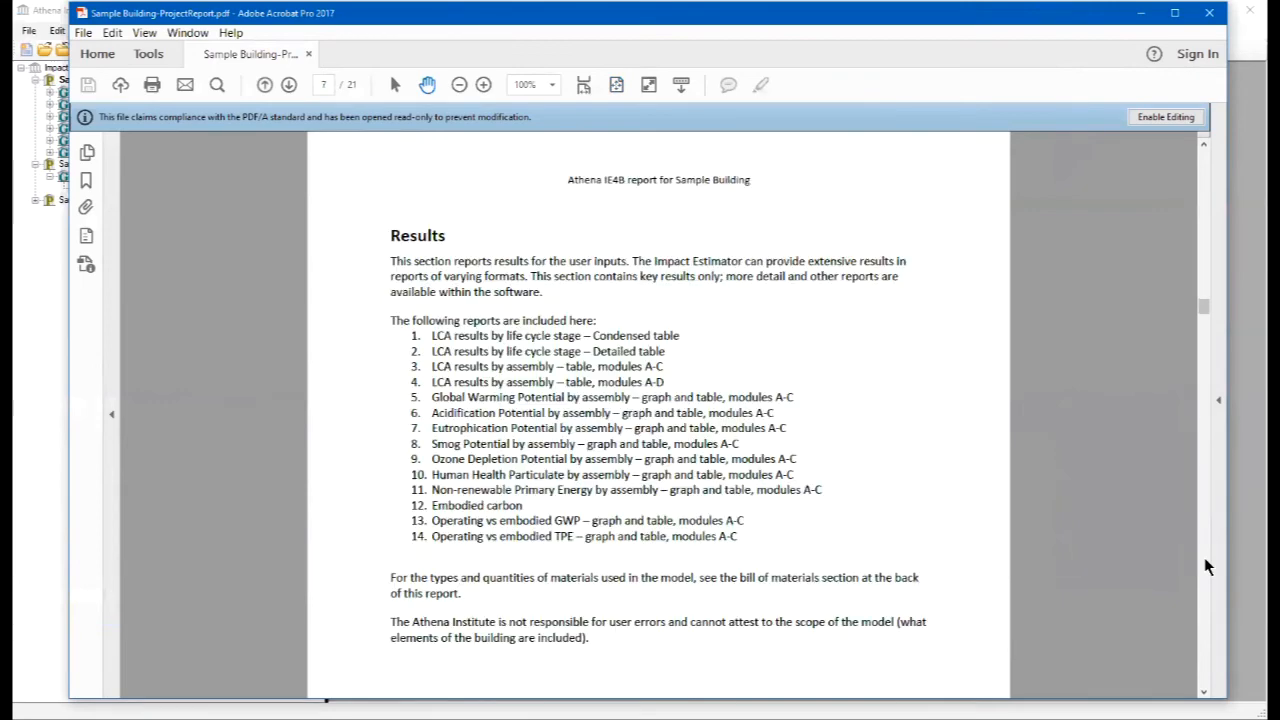
{"action": "scroll", "coordinate": [1204, 557], "scroll_direction": "down", "scroll_amount": 5}
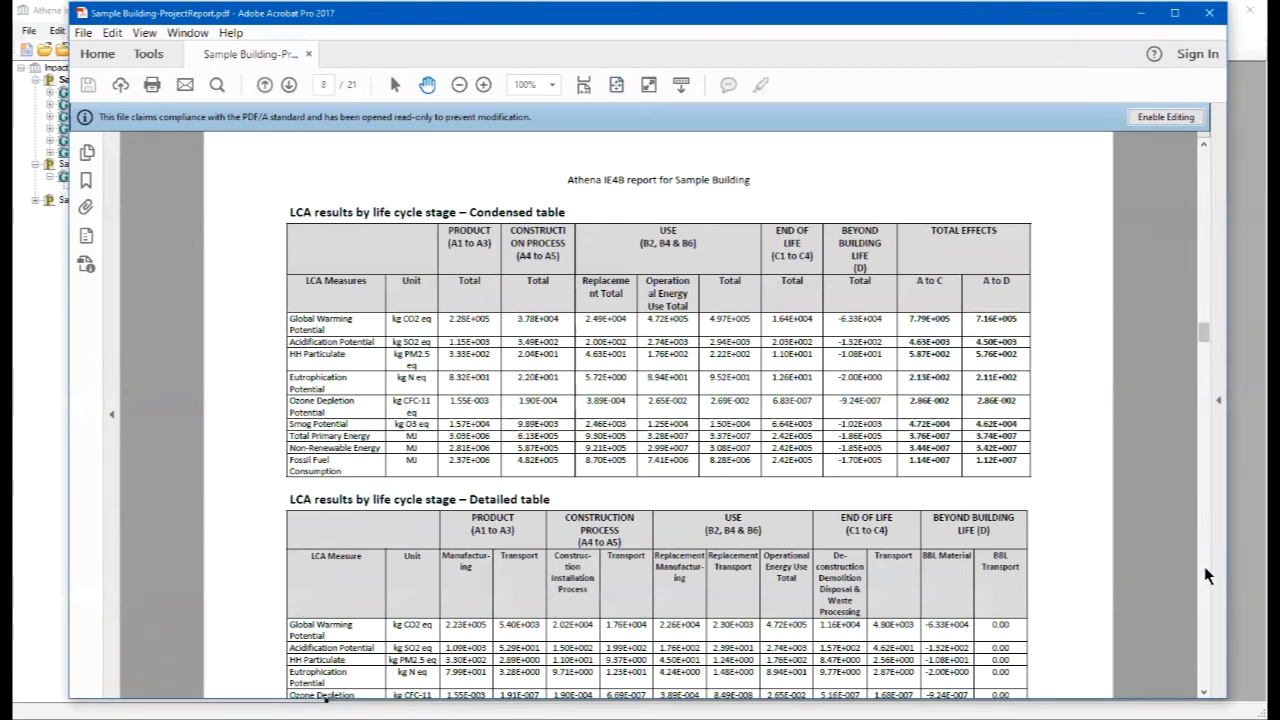
{"action": "scroll", "coordinate": [1204, 566], "scroll_direction": "down", "scroll_amount": 5}
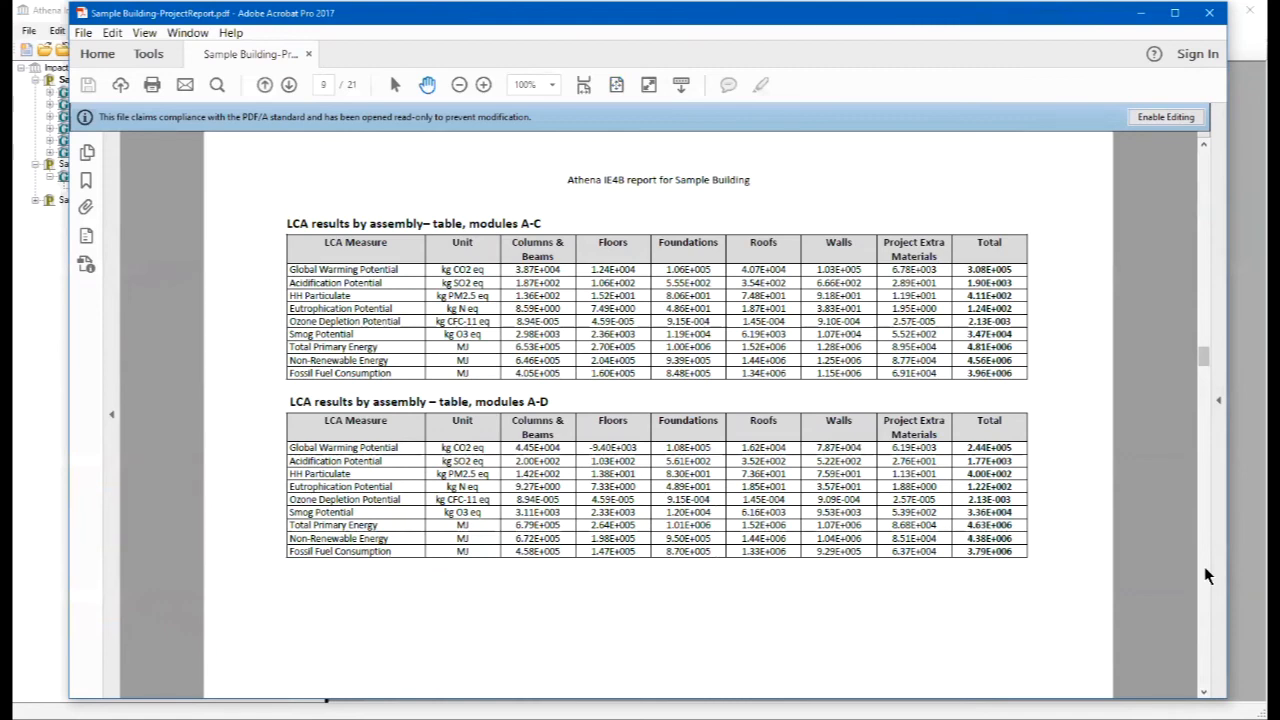
{"action": "scroll", "coordinate": [1206, 575], "scroll_direction": "down", "scroll_amount": 5}
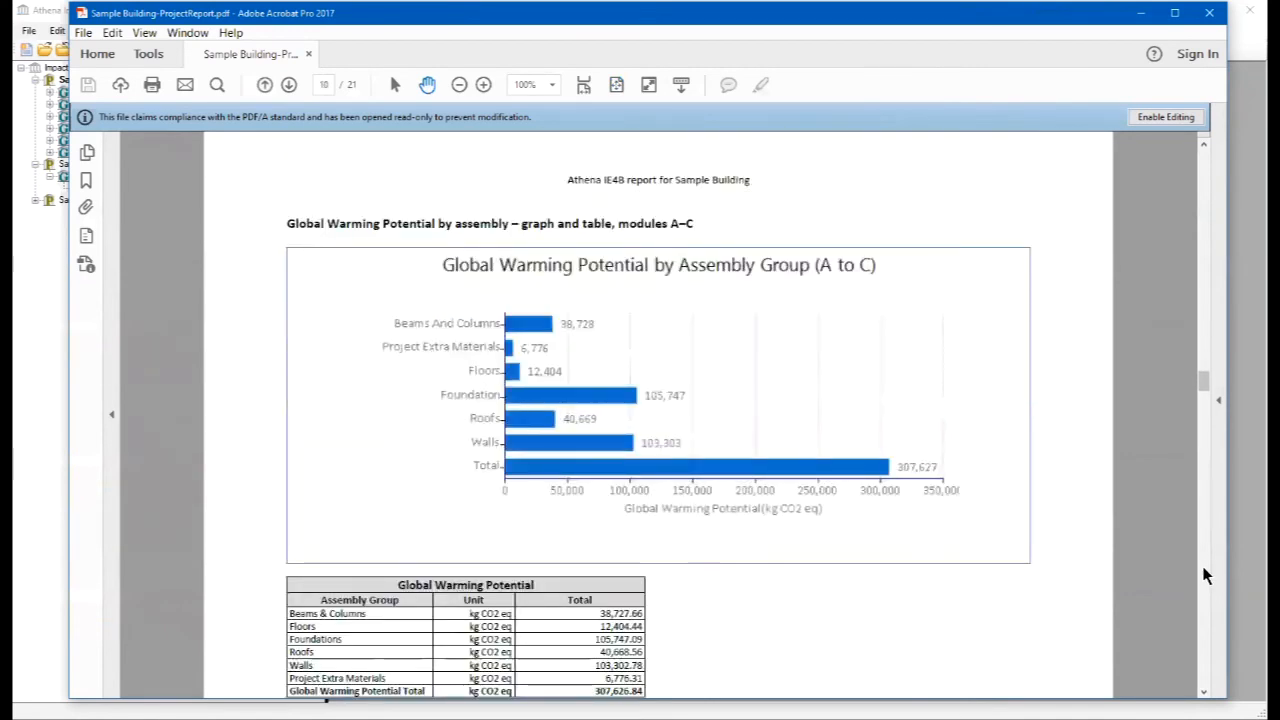
{"action": "scroll", "coordinate": [1206, 608], "scroll_direction": "down", "scroll_amount": 6}
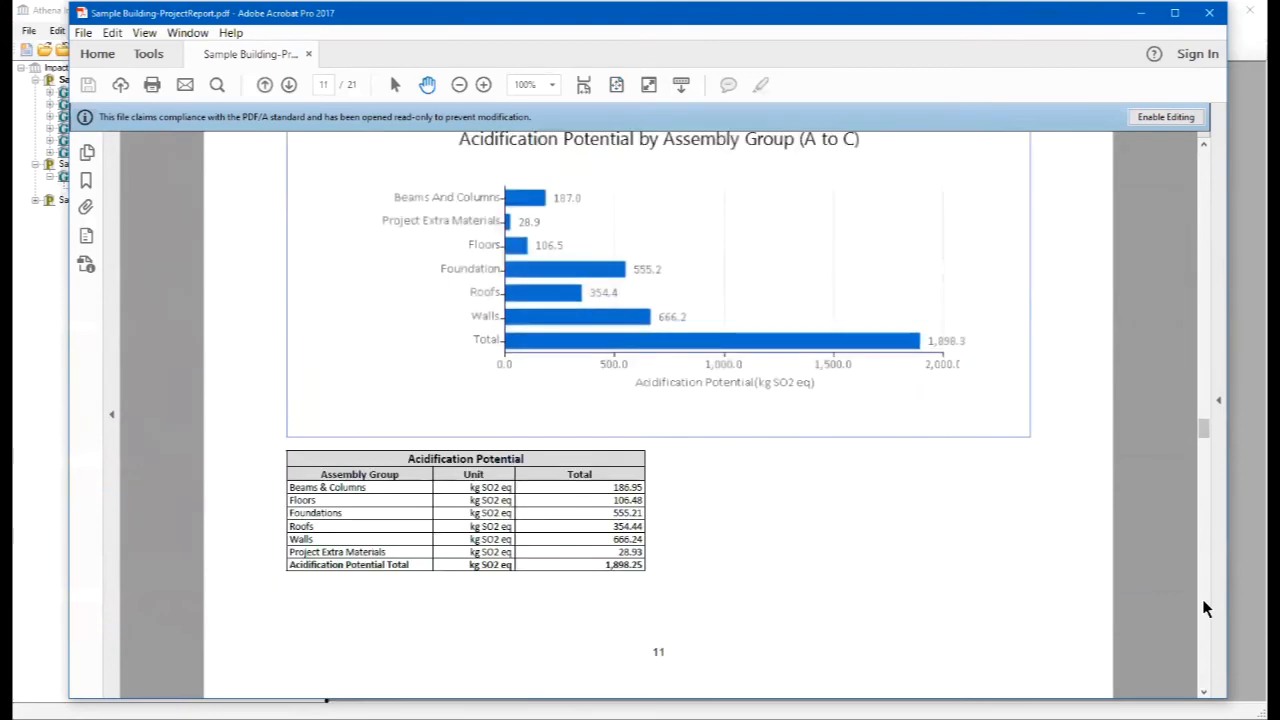
- Look through the report from Eutrophication Potential to the last page with pages fitted to the window, go back to the cover, and minimize Adobe Acrobat
{"action": "scroll", "coordinate": [1206, 600], "scroll_direction": "down", "scroll_amount": 6}
{"action": "key", "text": "ctrl+0"}
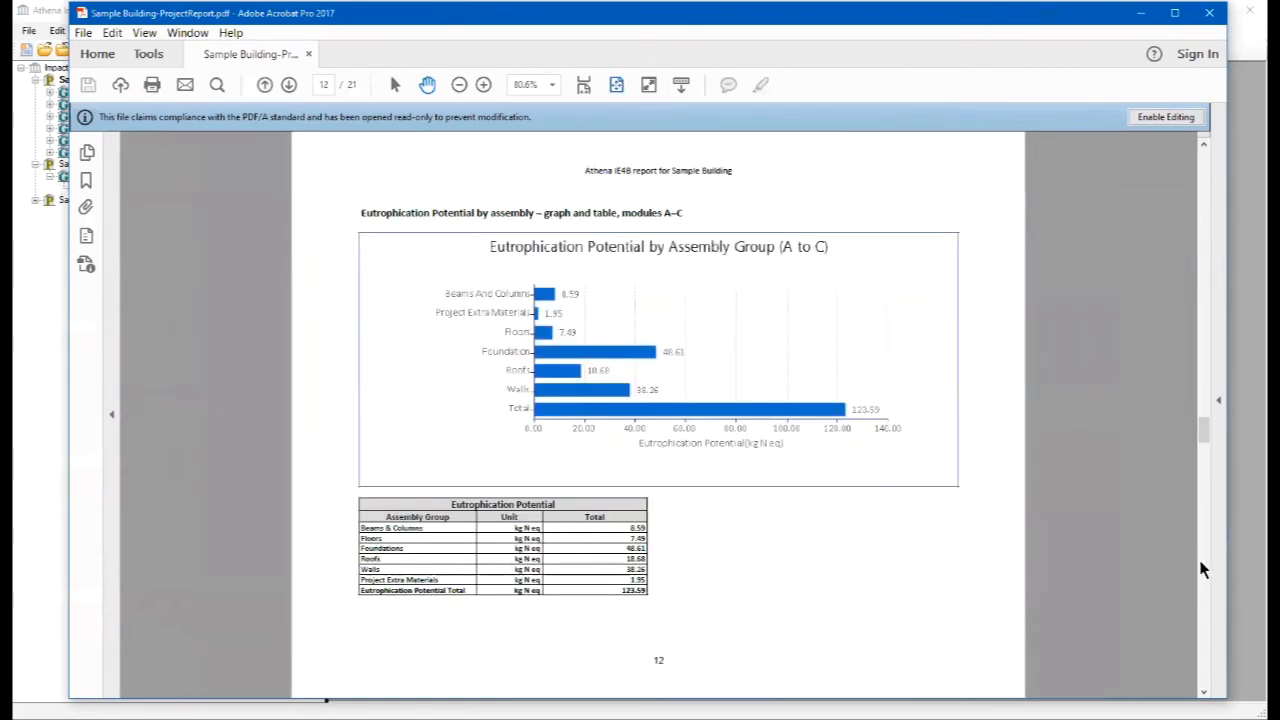
{"action": "scroll", "coordinate": [1205, 570], "scroll_direction": "down", "scroll_amount": 4}
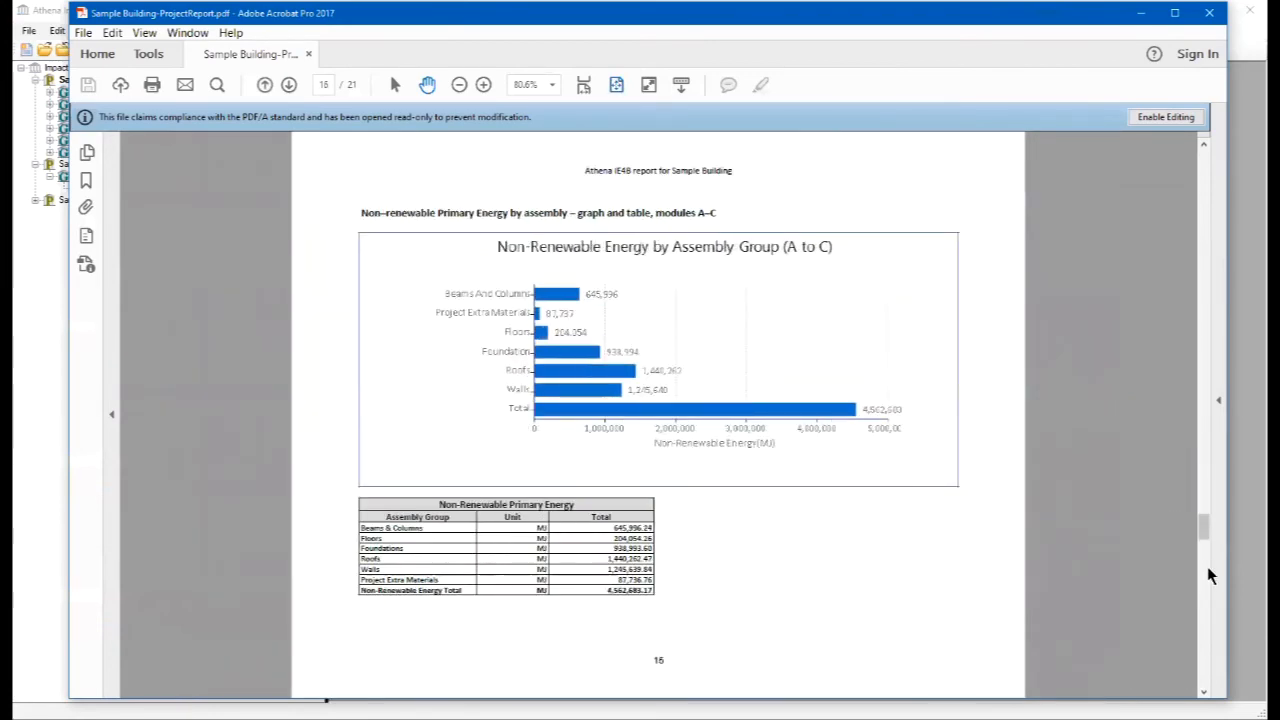
{"action": "scroll", "coordinate": [1208, 576], "scroll_direction": "down", "scroll_amount": 2}
{"action": "scroll", "coordinate": [1202, 590], "scroll_direction": "down", "scroll_amount": 2}
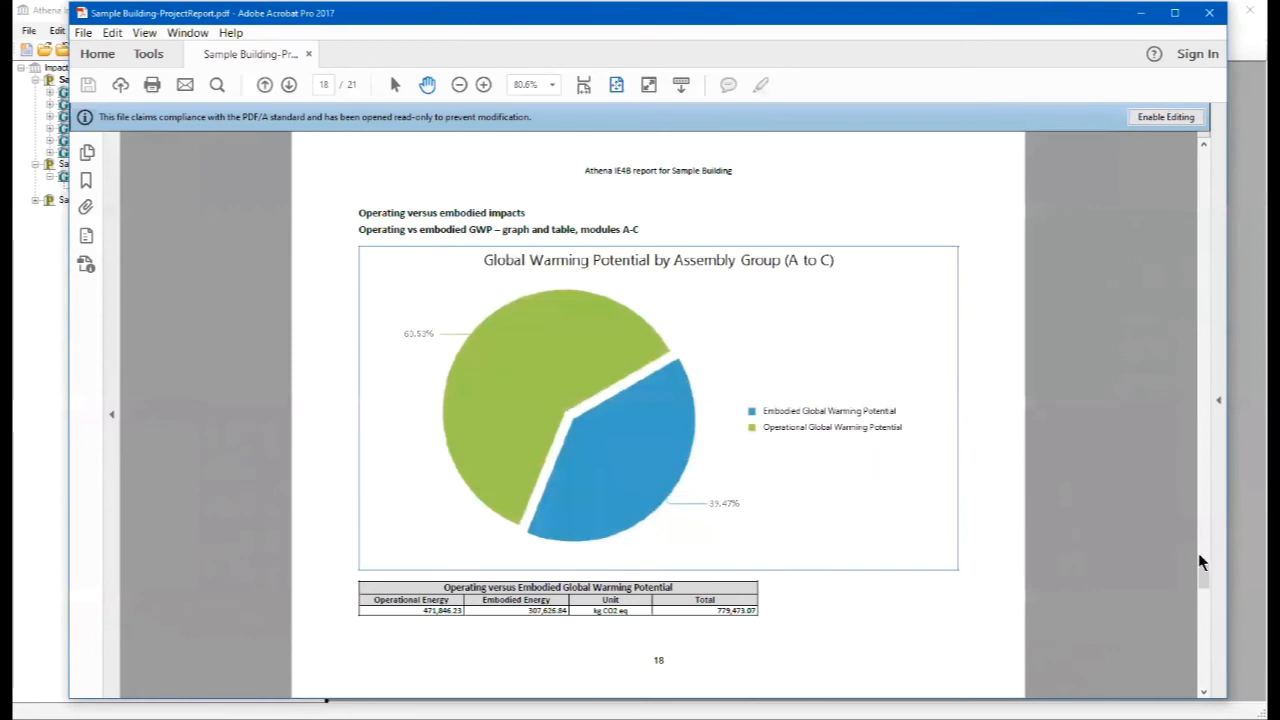
{"action": "left_click", "coordinate": [1204, 678]}
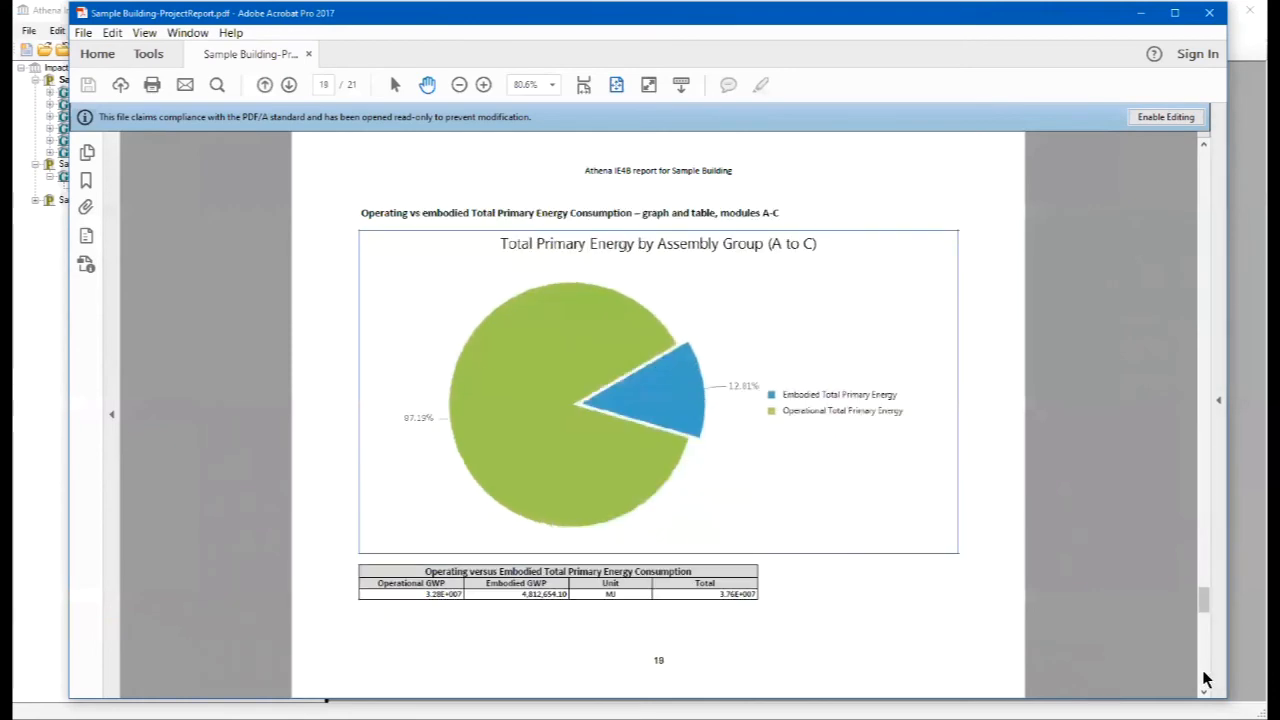
{"action": "left_click", "coordinate": [1204, 678]}
{"action": "left_click", "coordinate": [1204, 678]}
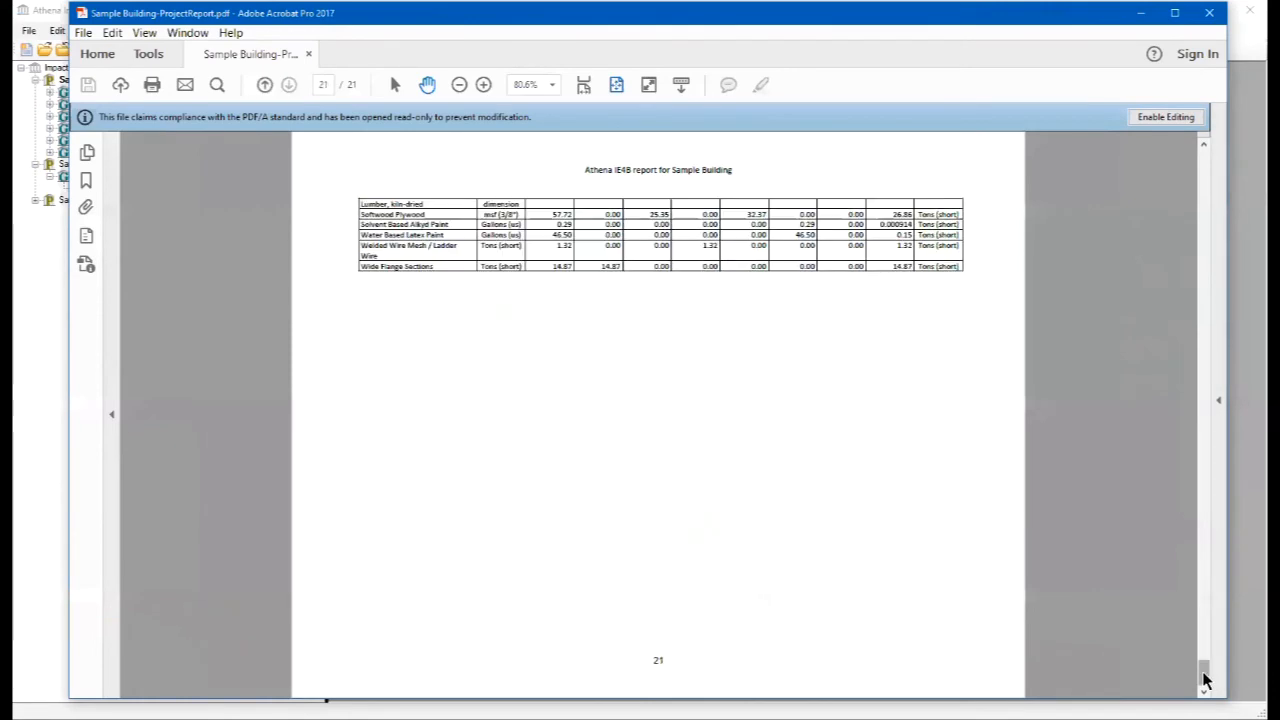
{"action": "left_click_drag", "start_coordinate": [1204, 680], "coordinate": [1186, 145]}
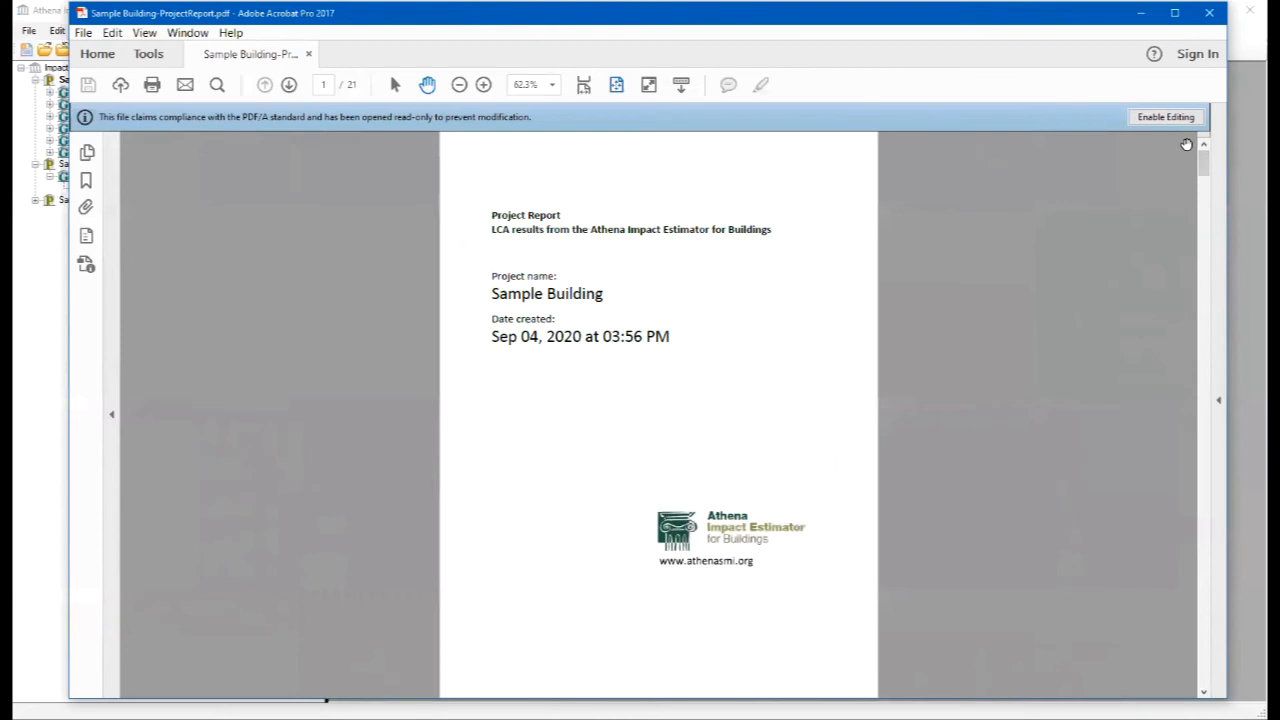
{"action": "left_click", "coordinate": [1143, 18]}
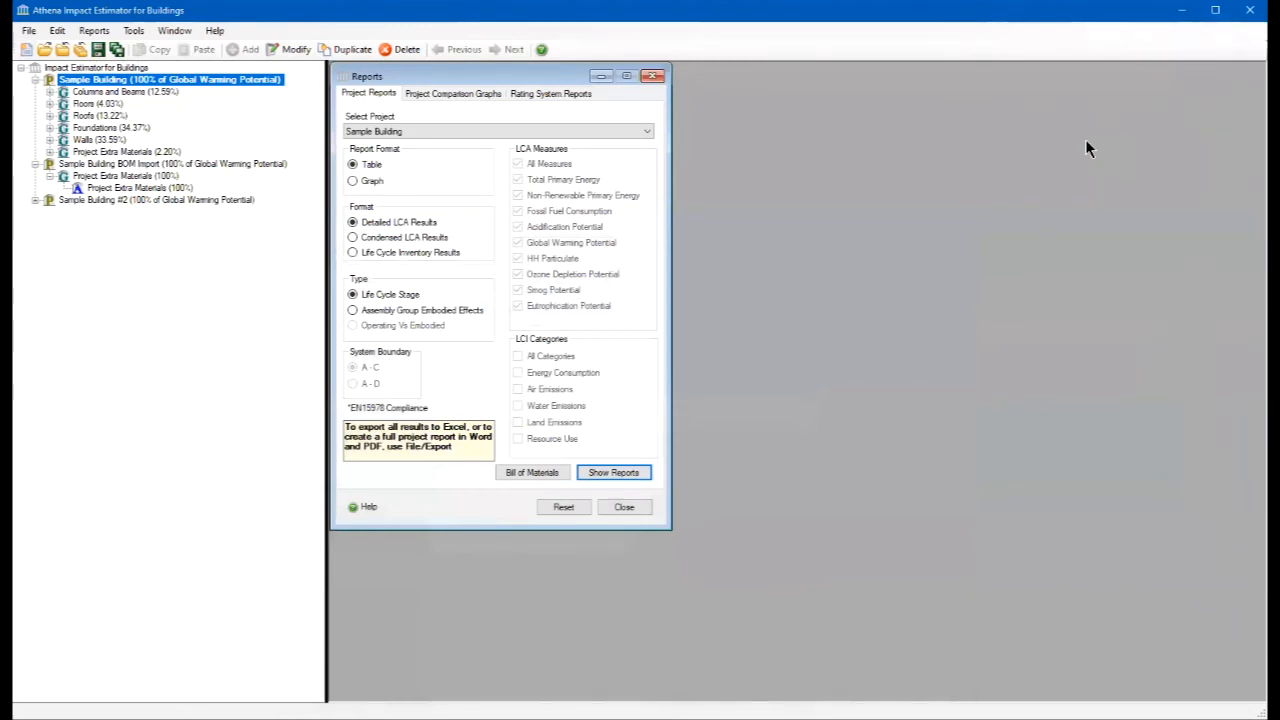
- Choose Sample Building and Sample Building #2 as the projects for the project comparison graphs
{"action": "left_click", "coordinate": [455, 94]}
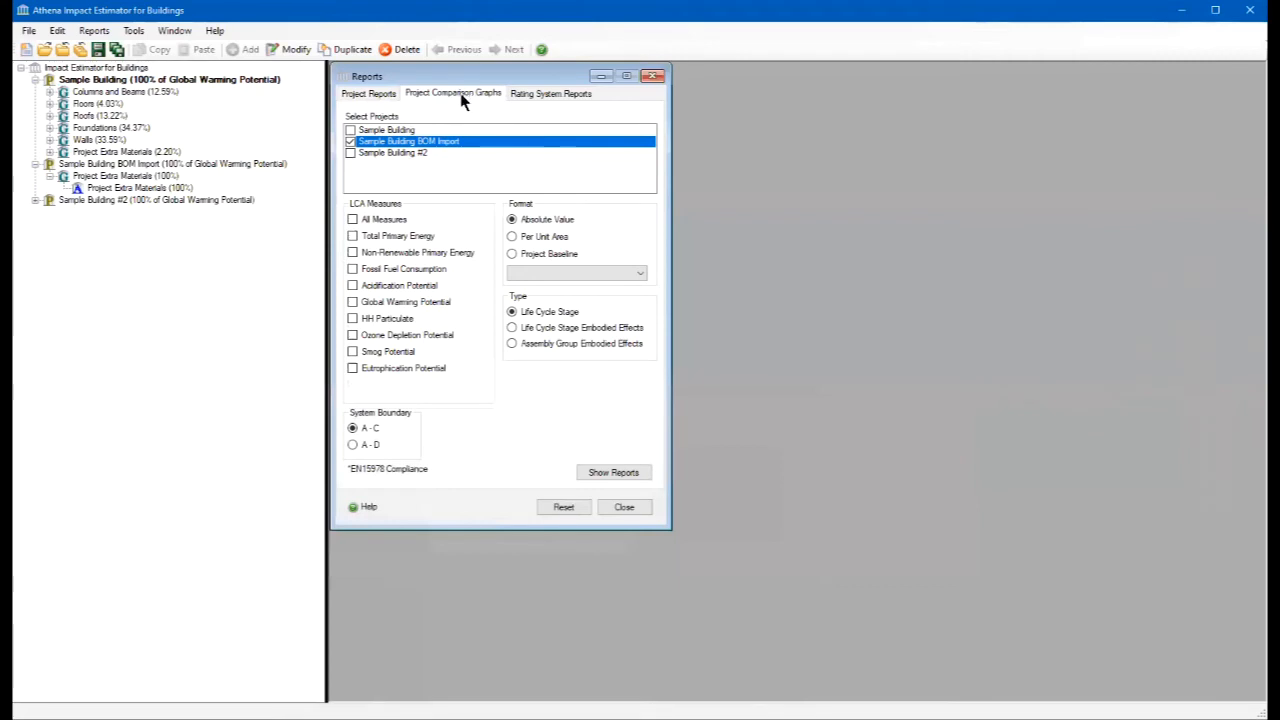
{"action": "left_click", "coordinate": [351, 144]}
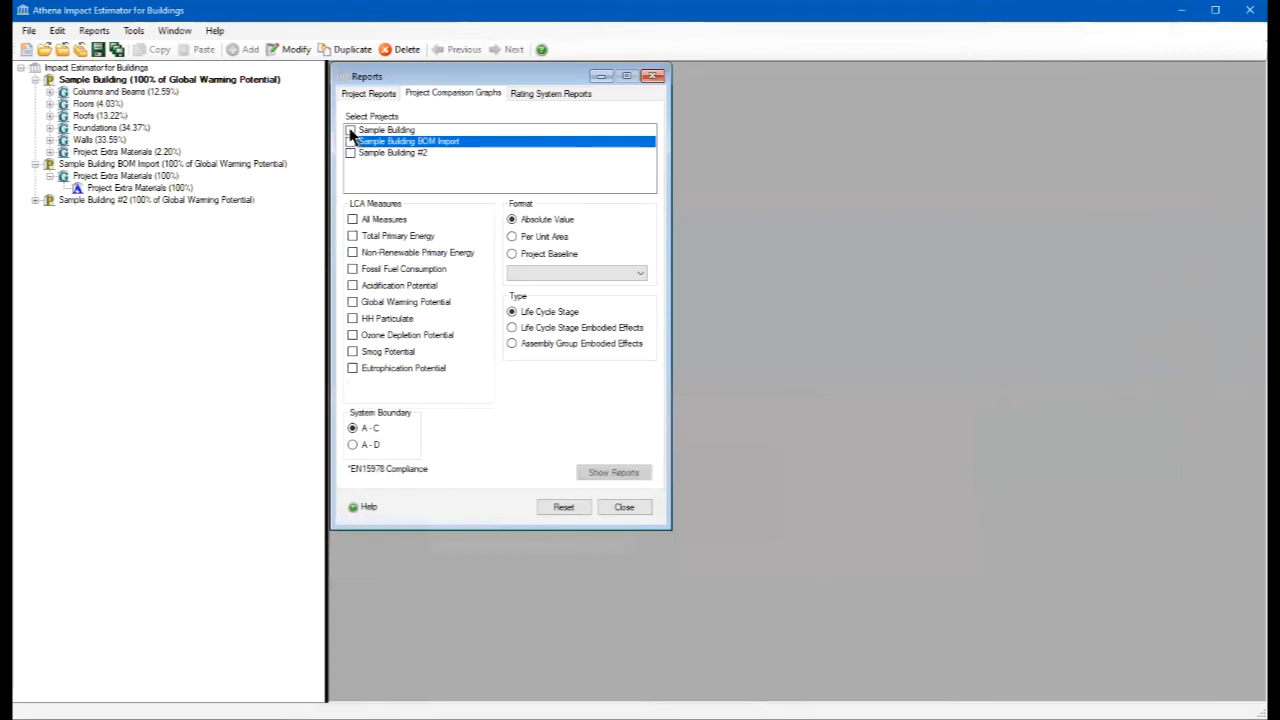
{"action": "left_click", "coordinate": [350, 131]}
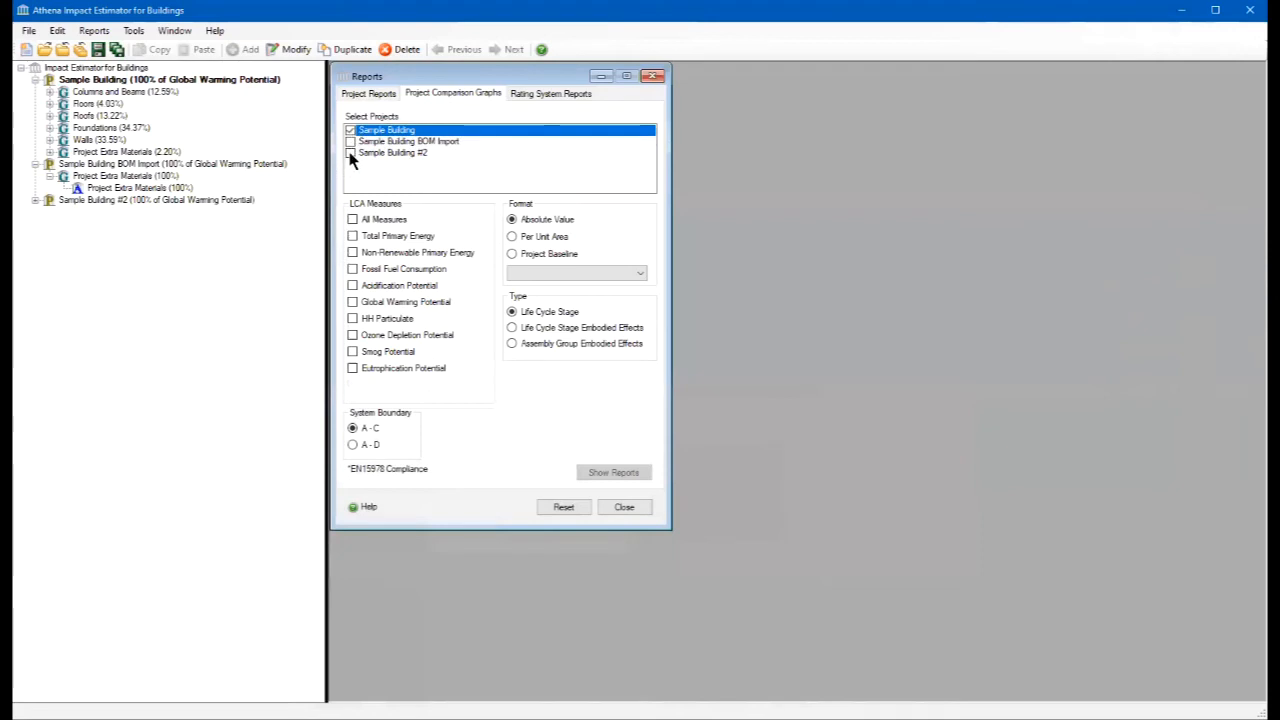
{"action": "left_click", "coordinate": [350, 154]}
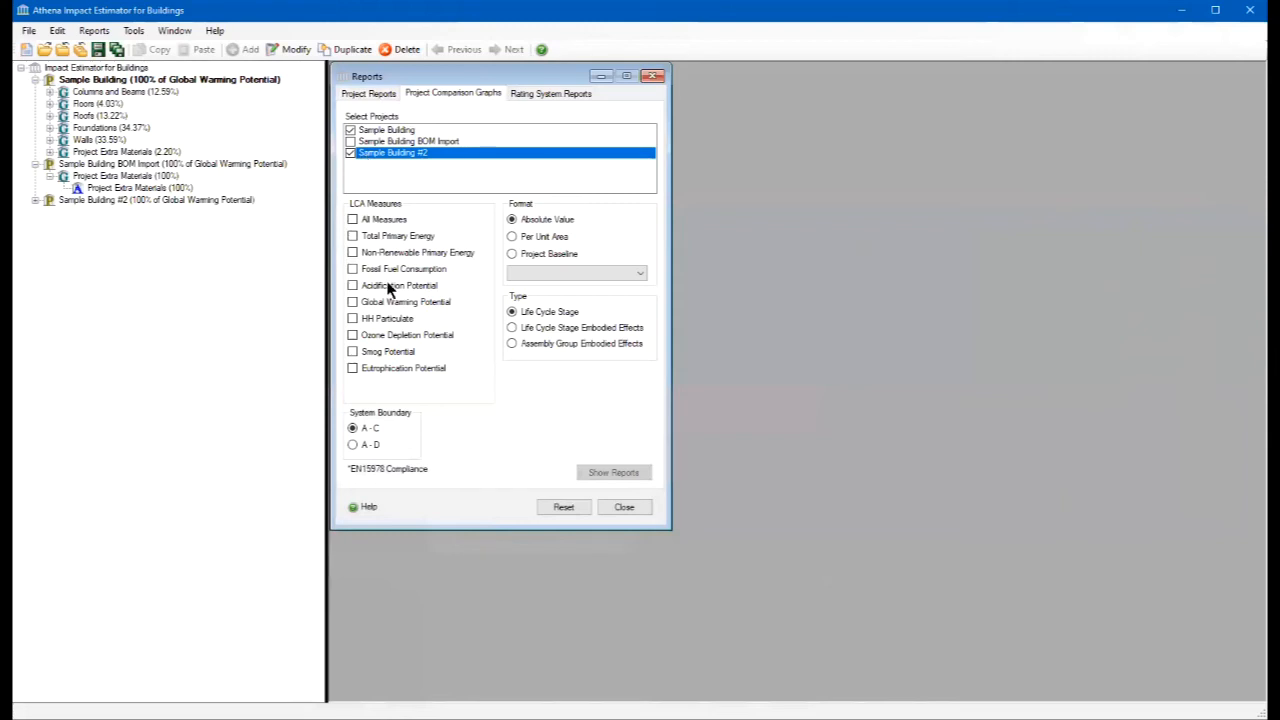
- Show the Global Warming Potential comparison by life cycle stage for the selected projects, examine it maximized, and close it
{"action": "left_click", "coordinate": [353, 301]}
{"action": "left_click", "coordinate": [614, 472]}
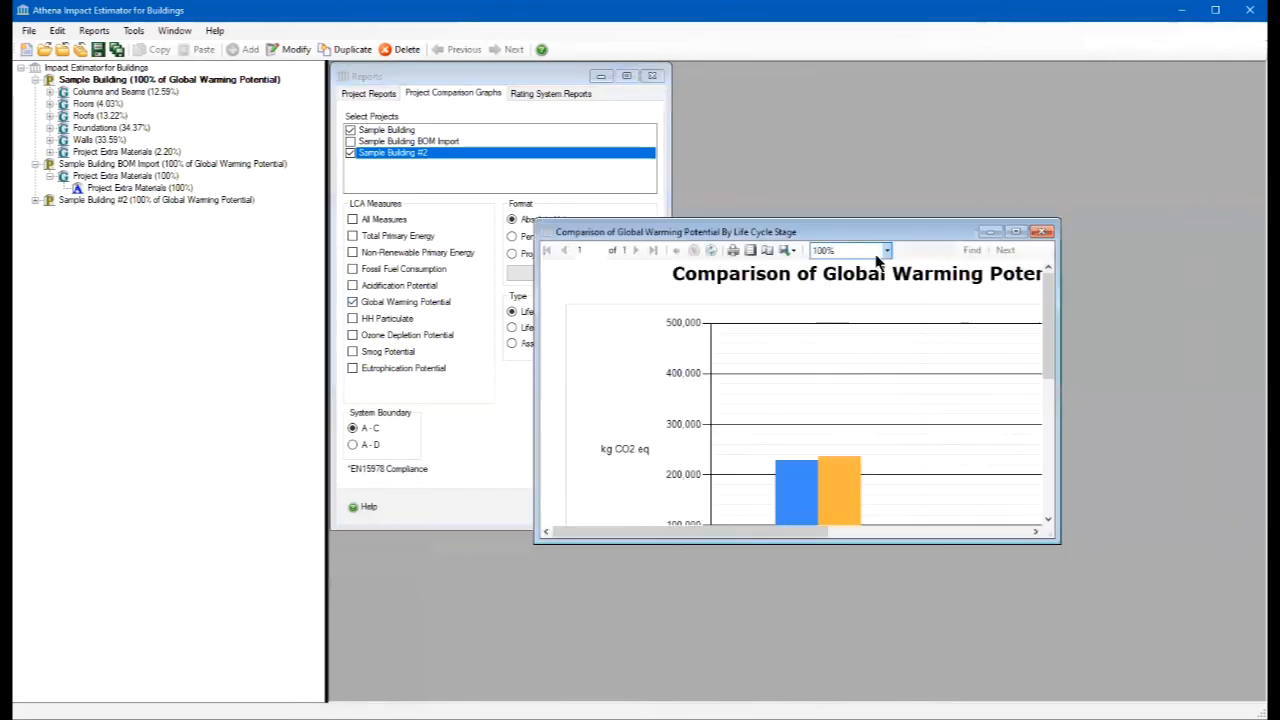
{"action": "left_click", "coordinate": [1015, 234]}
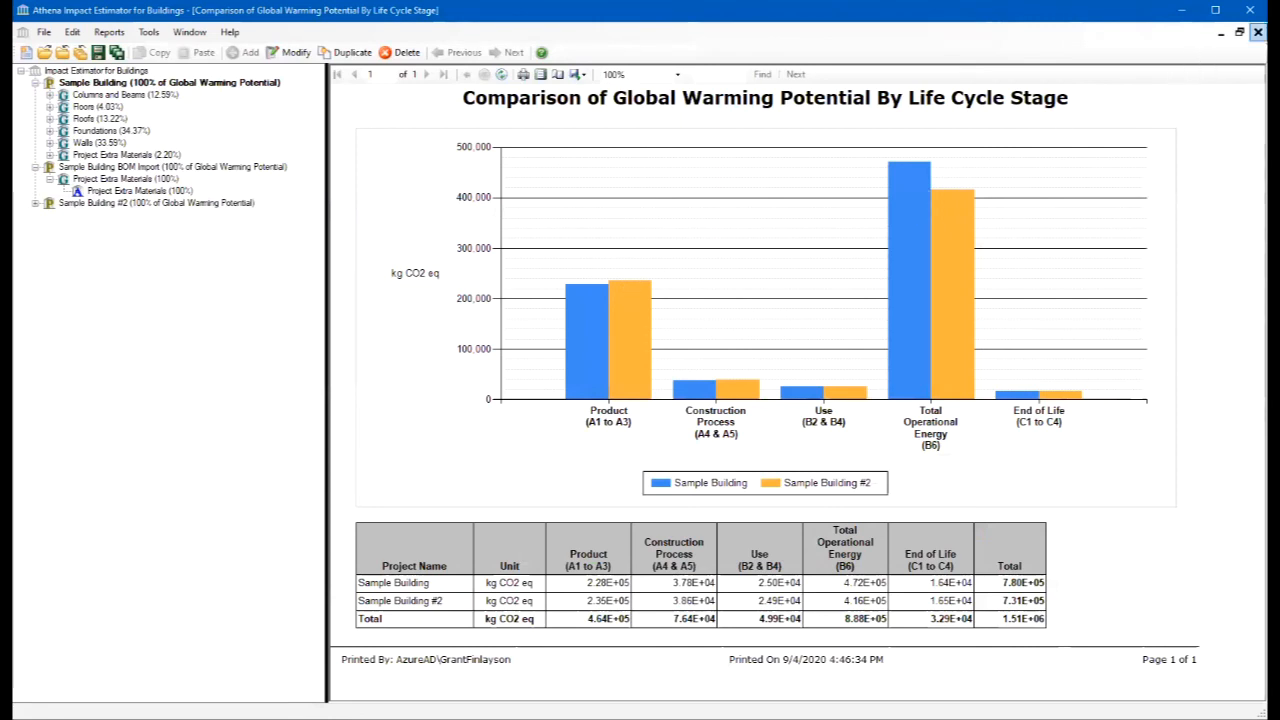
{"action": "left_click", "coordinate": [1258, 32]}
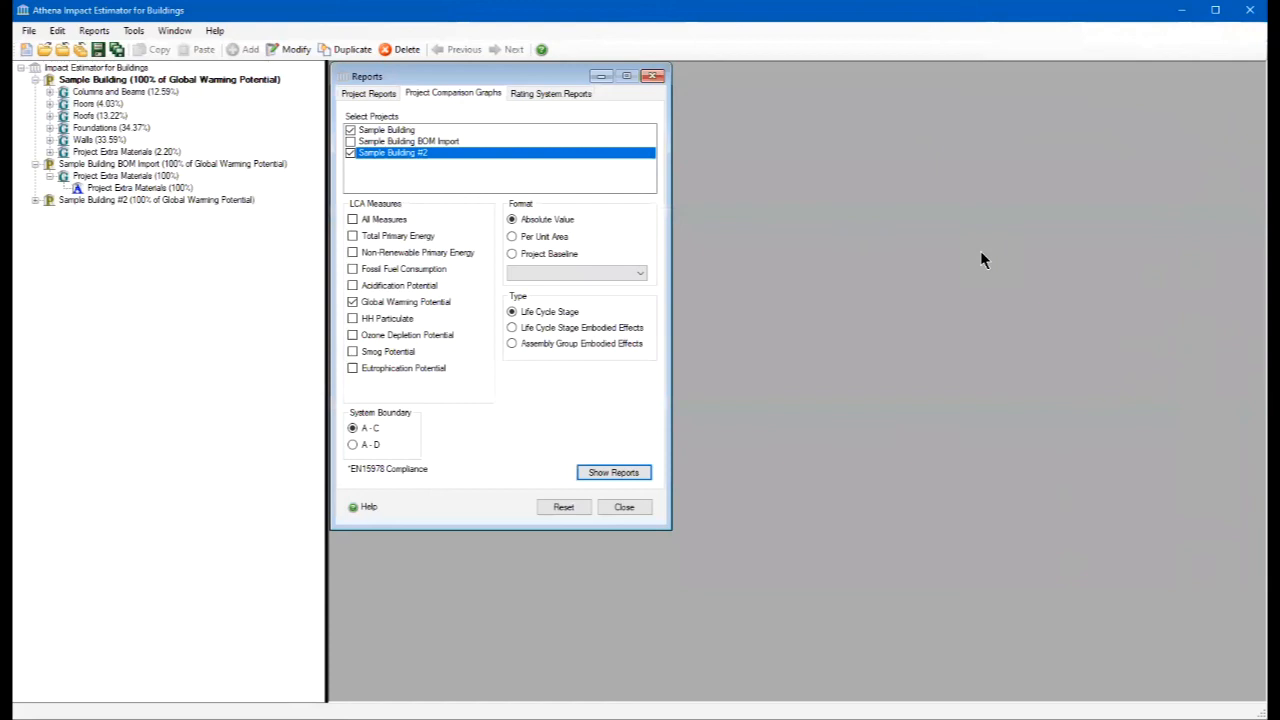
- Set up the rating system comparison report with Sample Building as the reference design and Sample Building #2 as the proposed design
{"action": "left_click", "coordinate": [545, 94]}
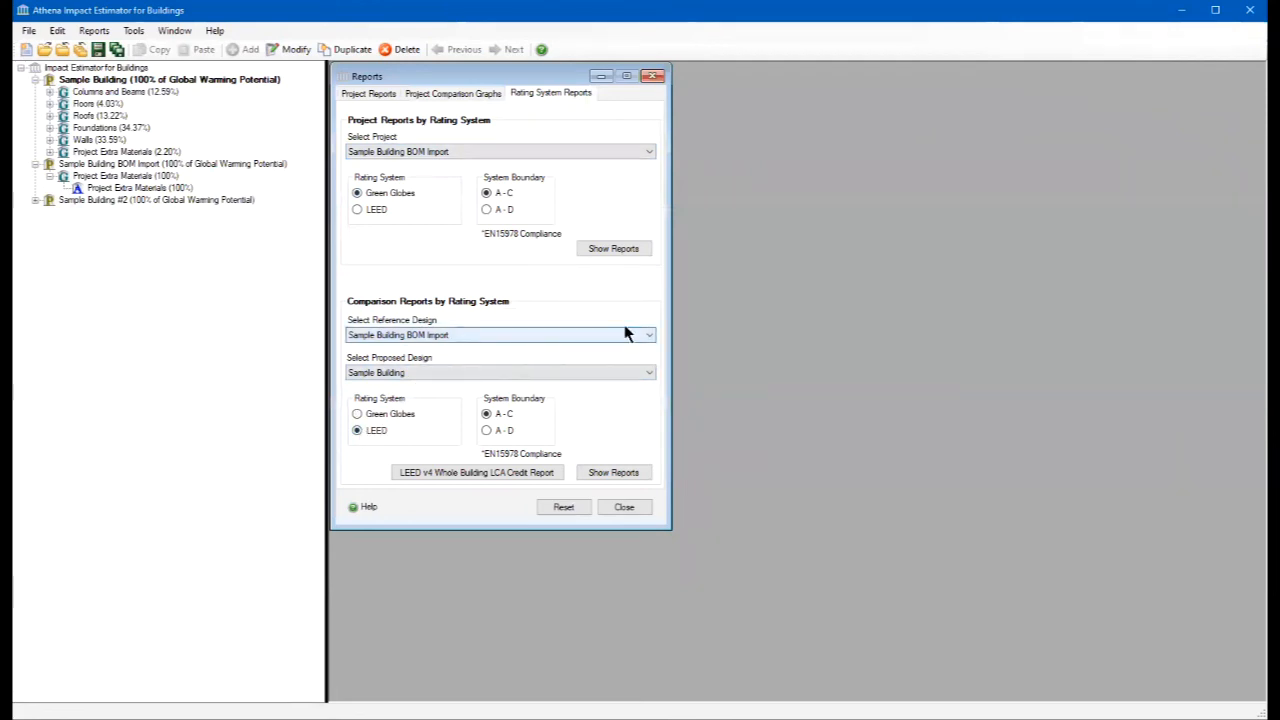
{"action": "left_click", "coordinate": [648, 335]}
{"action": "left_click", "coordinate": [619, 349]}
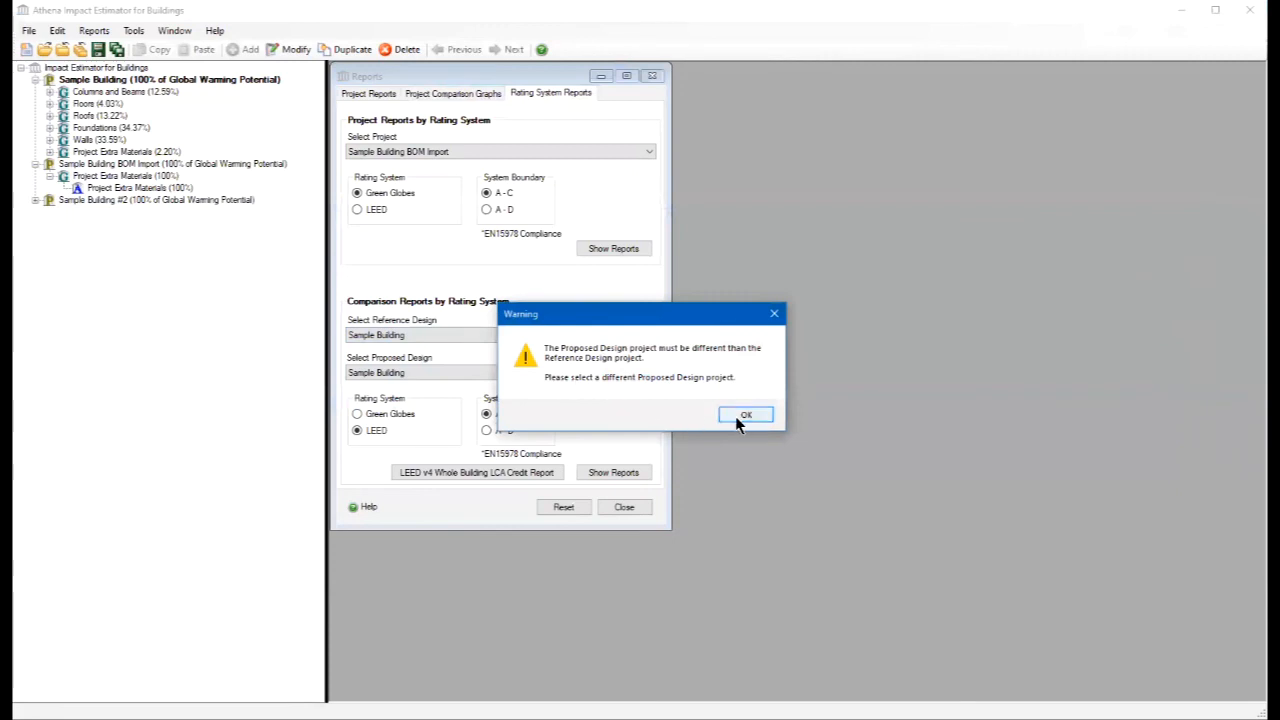
{"action": "left_click", "coordinate": [744, 415]}
{"action": "left_click", "coordinate": [651, 372]}
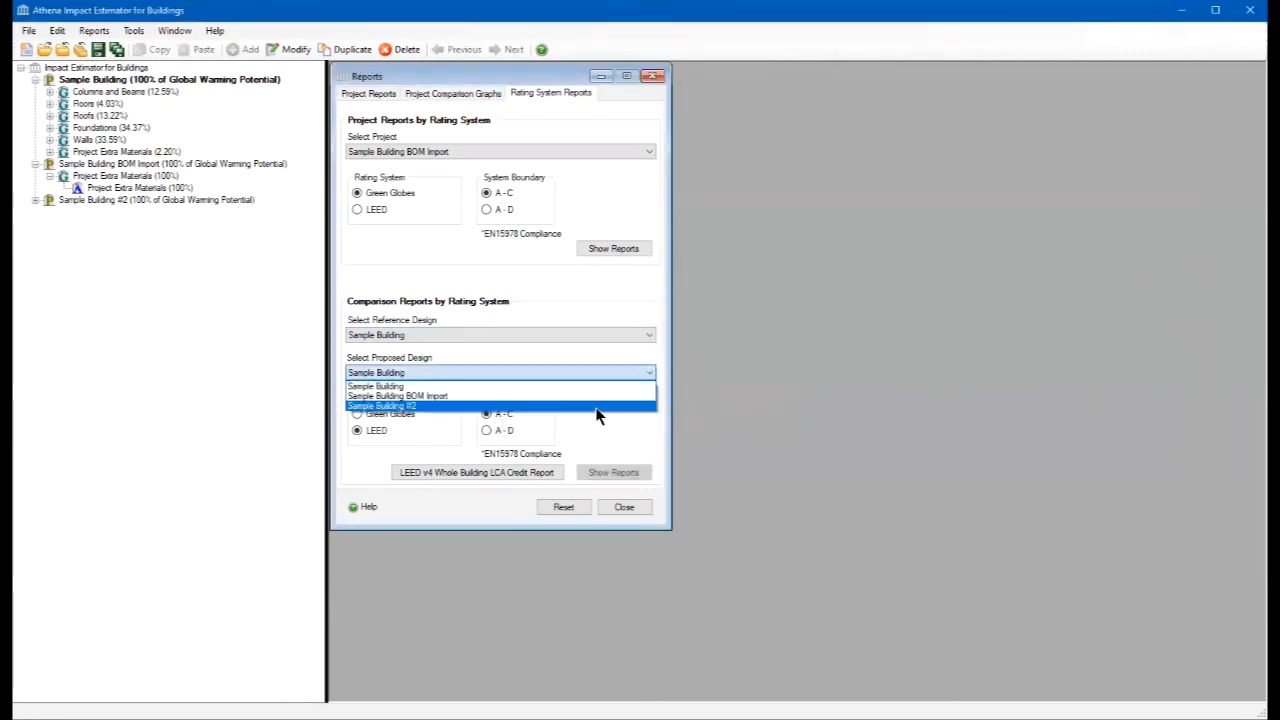
{"action": "left_click", "coordinate": [597, 406]}
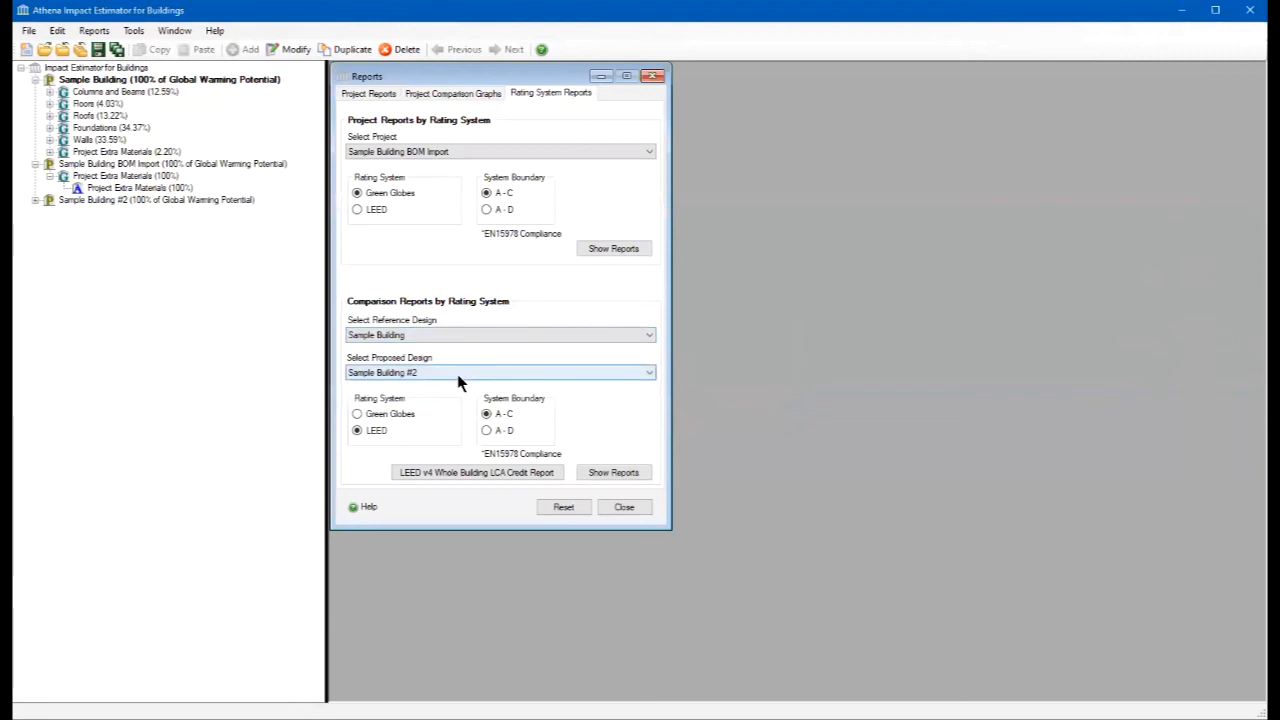
- Show the LEED LCA measure comparison report, enlarge its window to examine the whole chart, and close the report
{"action": "left_click", "coordinate": [611, 474]}
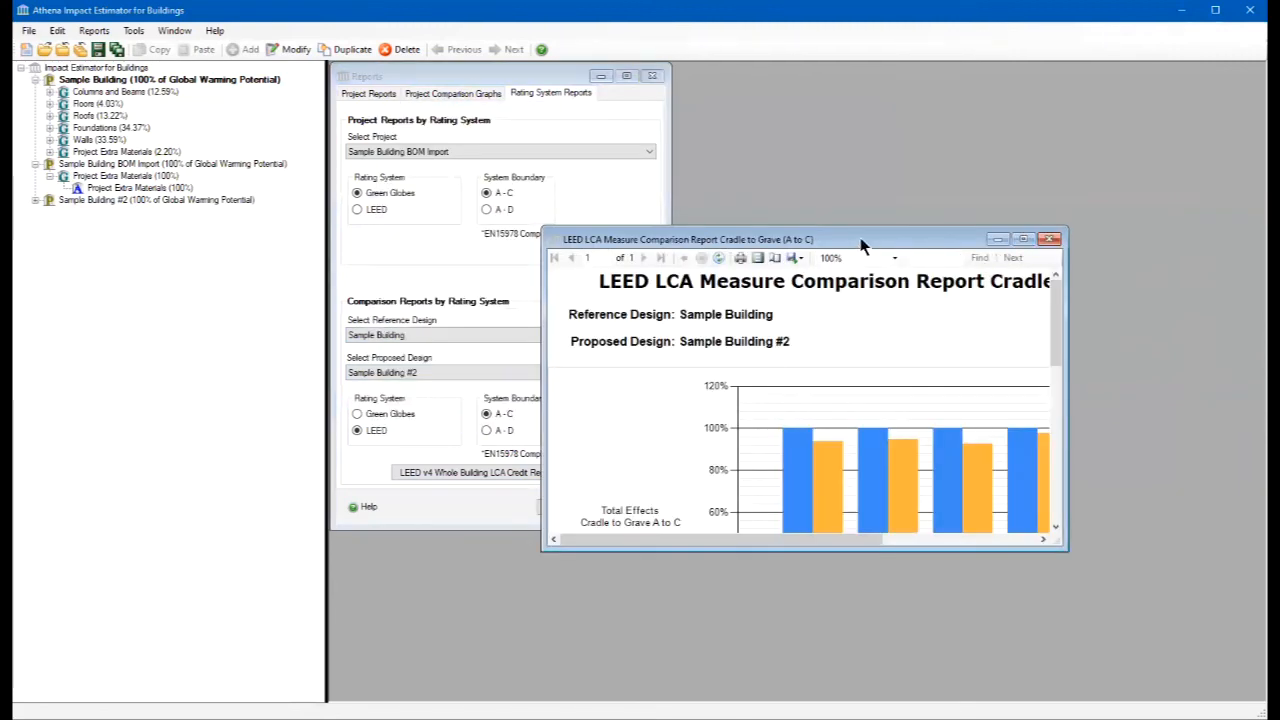
{"action": "left_click_drag", "start_coordinate": [860, 237], "coordinate": [652, 73]}
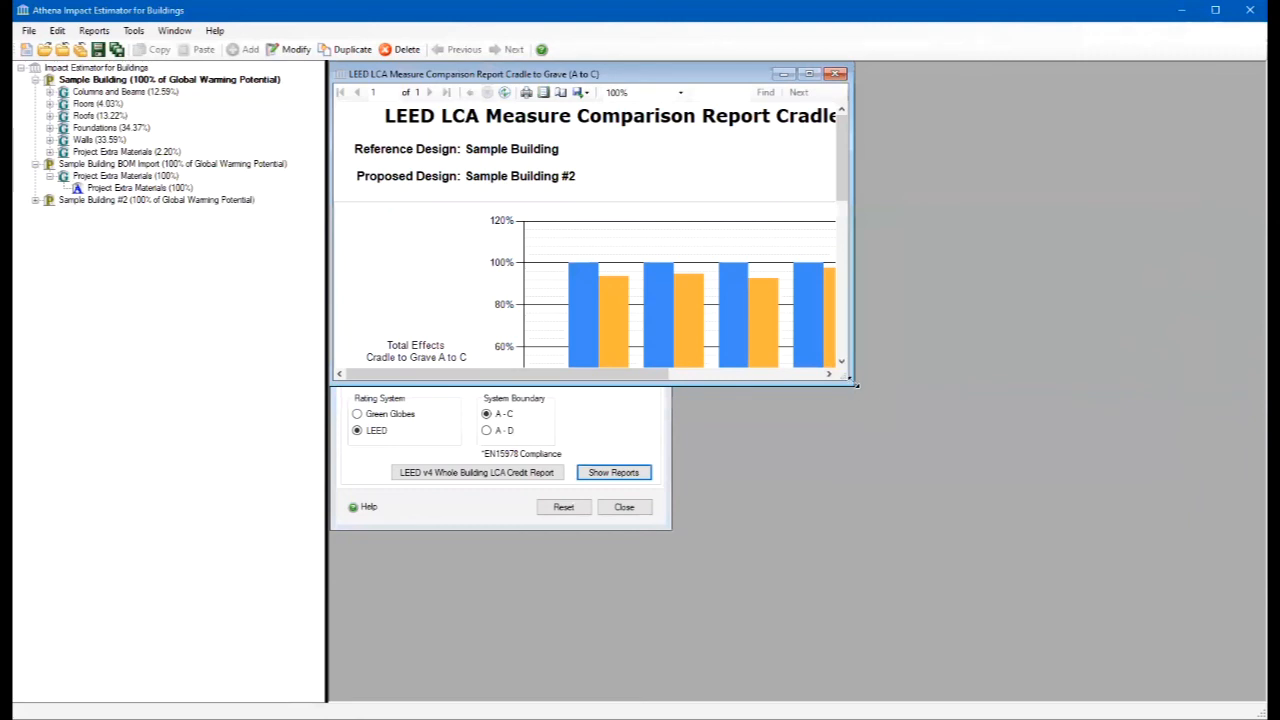
{"action": "left_click_drag", "start_coordinate": [855, 383], "coordinate": [1195, 651]}
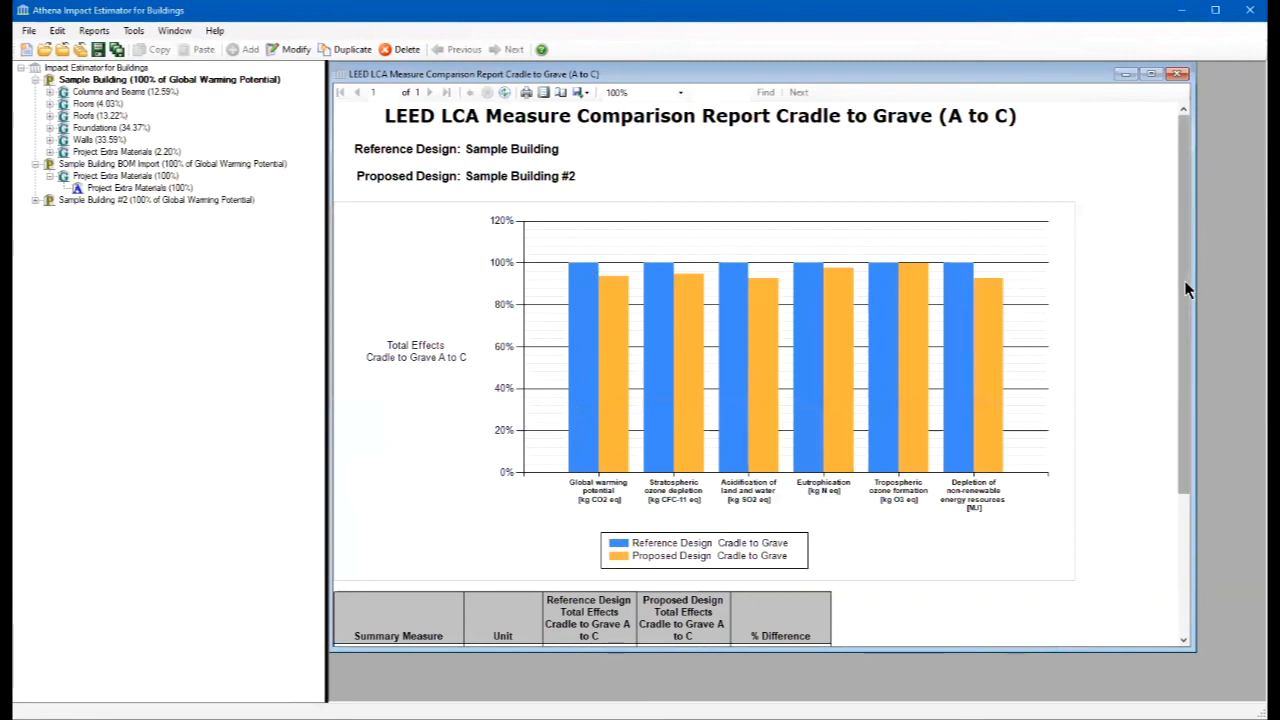
{"action": "mouse_move", "coordinate": [1184, 280]}
{"action": "left_mouse_down"}
{"action": "mouse_move", "coordinate": [1181, 408]}
{"action": "mouse_move", "coordinate": [1152, 455]}
{"action": "mouse_move", "coordinate": [1199, 285]}
{"action": "left_mouse_up"}
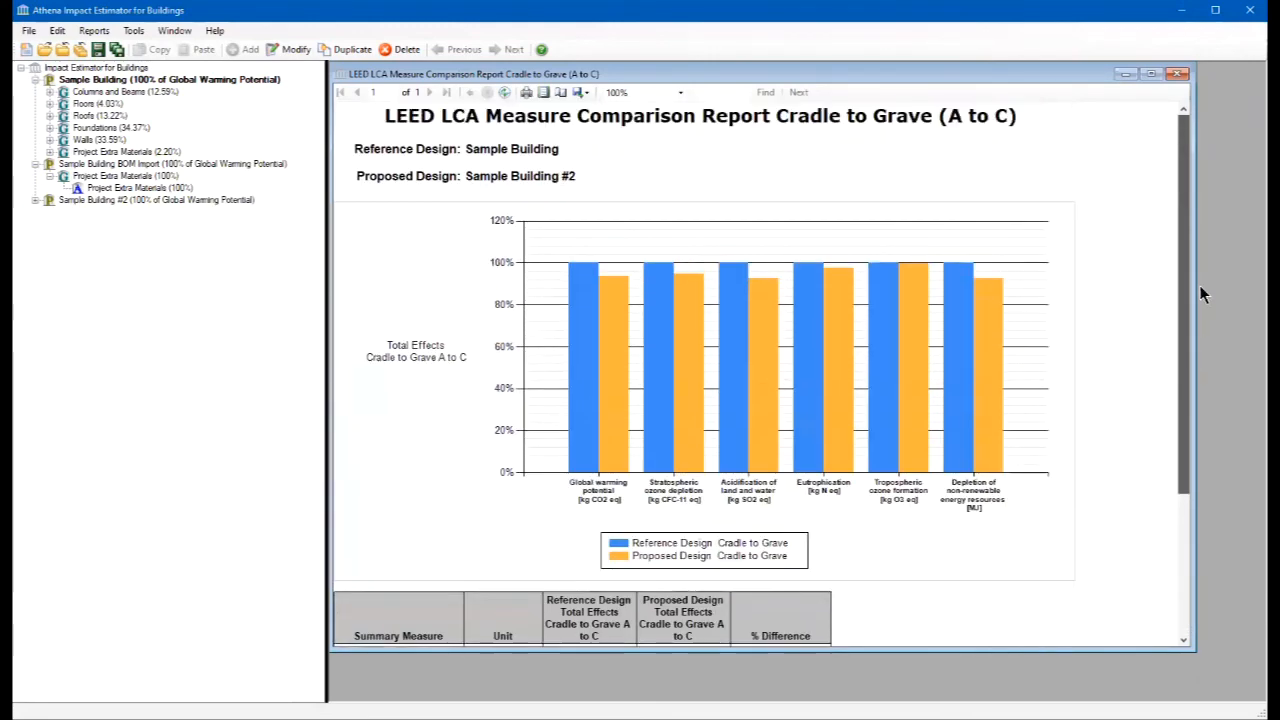
{"action": "left_click", "coordinate": [1179, 74]}
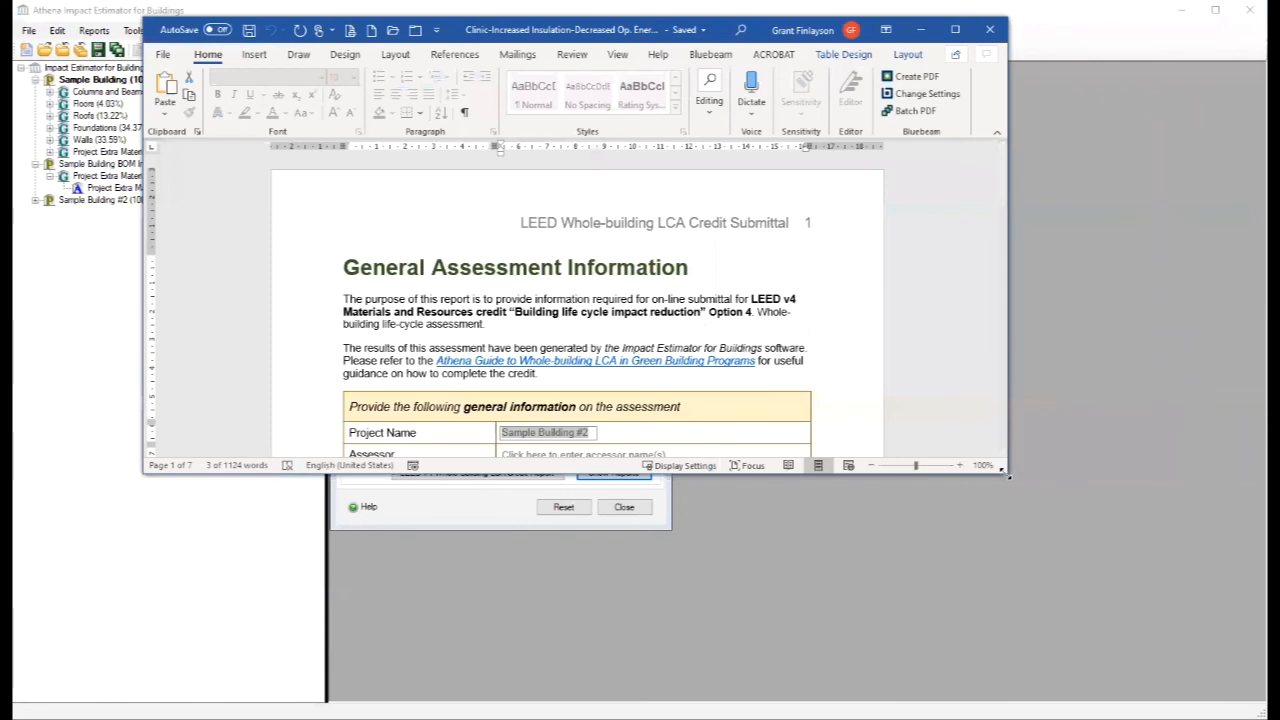
- Enlarge the LEED whole-building LCA credit document in Word, review it through Assessment Scope, minimize it, and close the Reports window in Impact Estimator
{"action": "left_click_drag", "start_coordinate": [1006, 476], "coordinate": [1180, 664]}
{"action": "left_click_drag", "start_coordinate": [1172, 178], "coordinate": [1171, 181]}
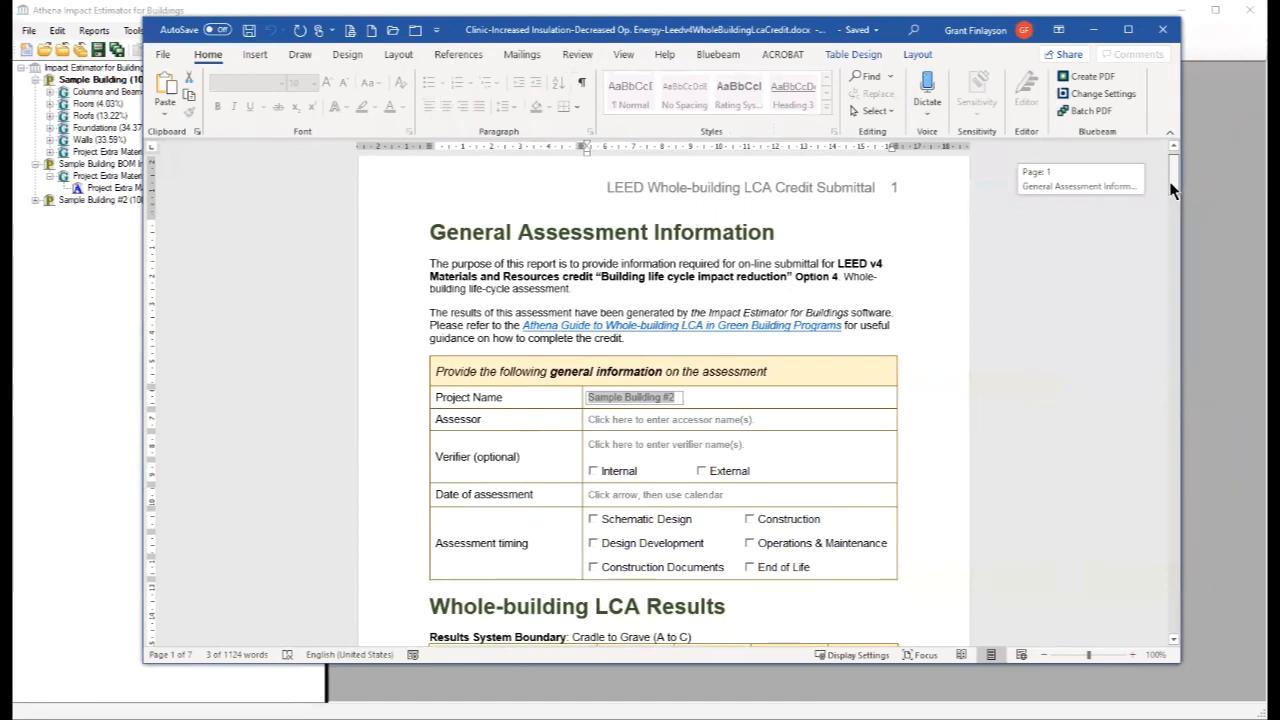
{"action": "left_click_drag", "start_coordinate": [1170, 183], "coordinate": [1175, 265]}
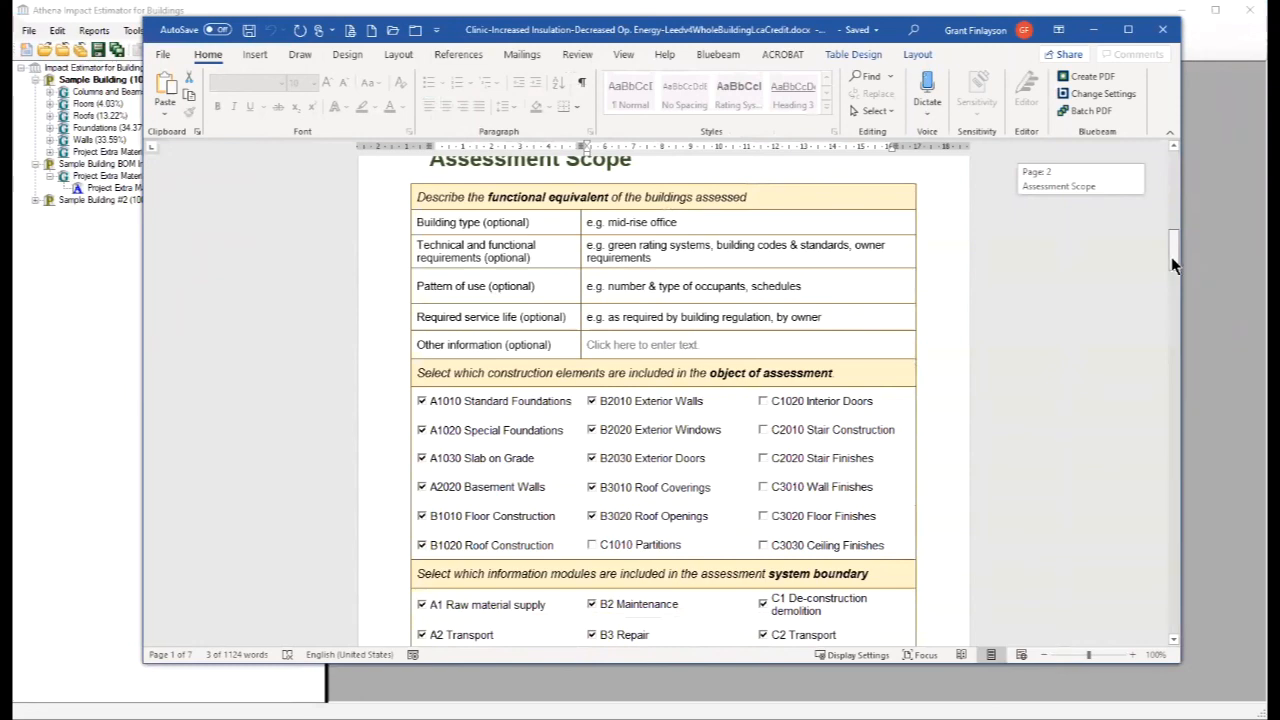
{"action": "left_click_drag", "start_coordinate": [1175, 263], "coordinate": [1178, 170]}
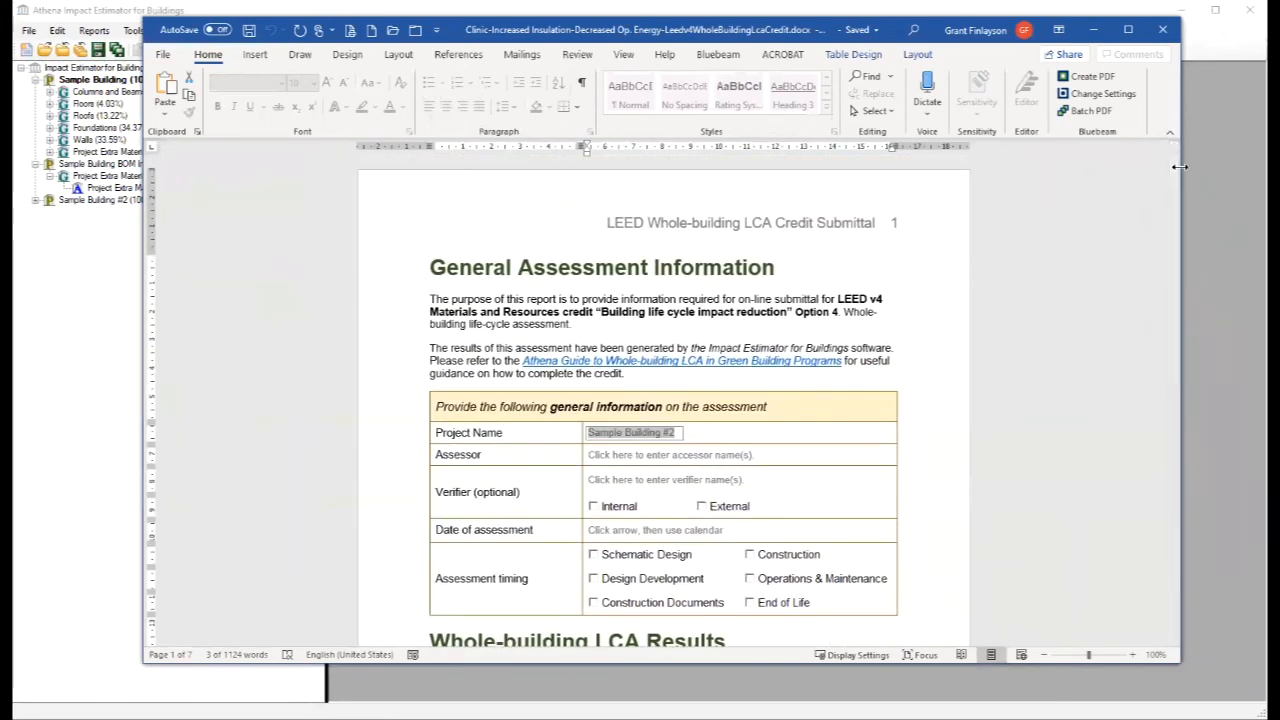
{"action": "left_click", "coordinate": [1093, 29]}
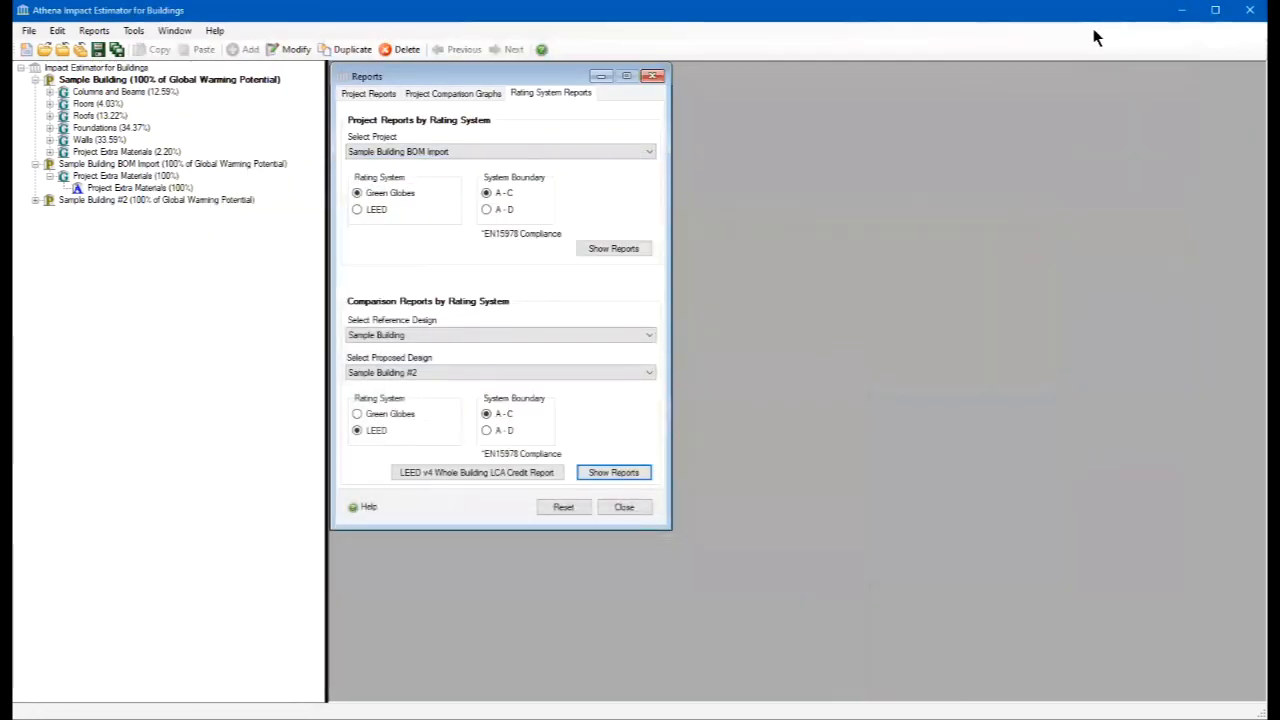
{"action": "left_click", "coordinate": [652, 76]}
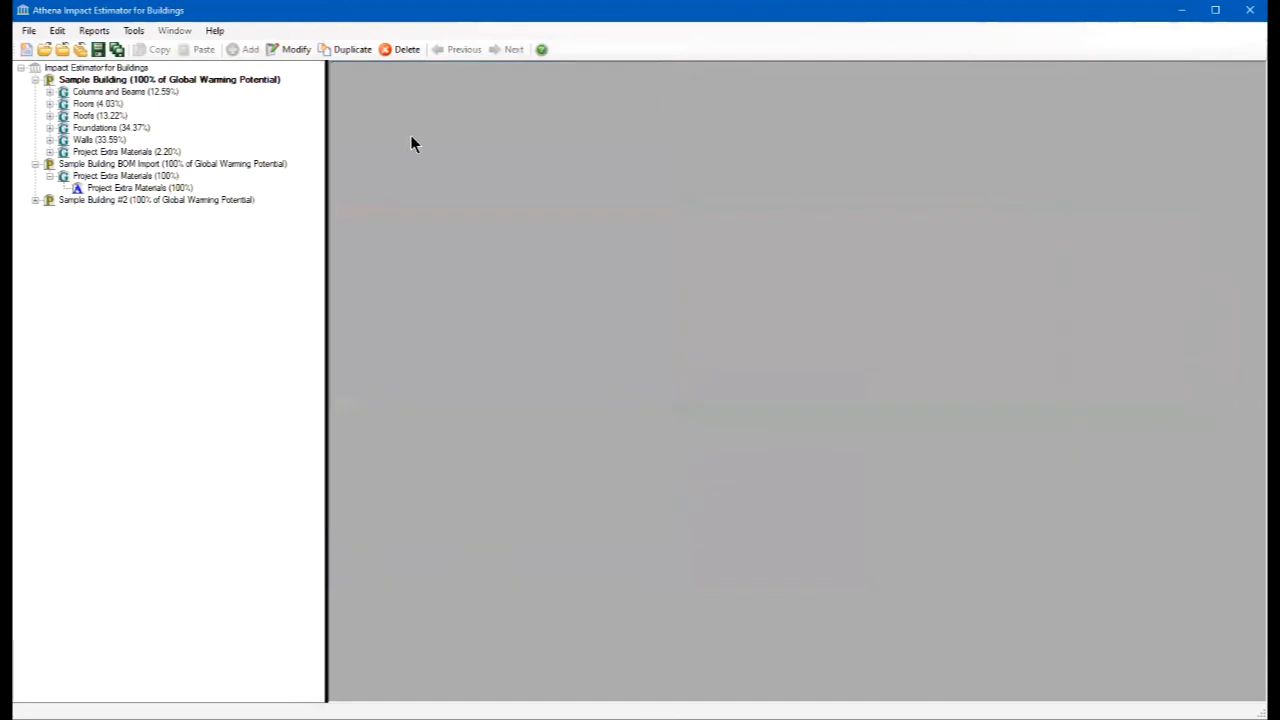